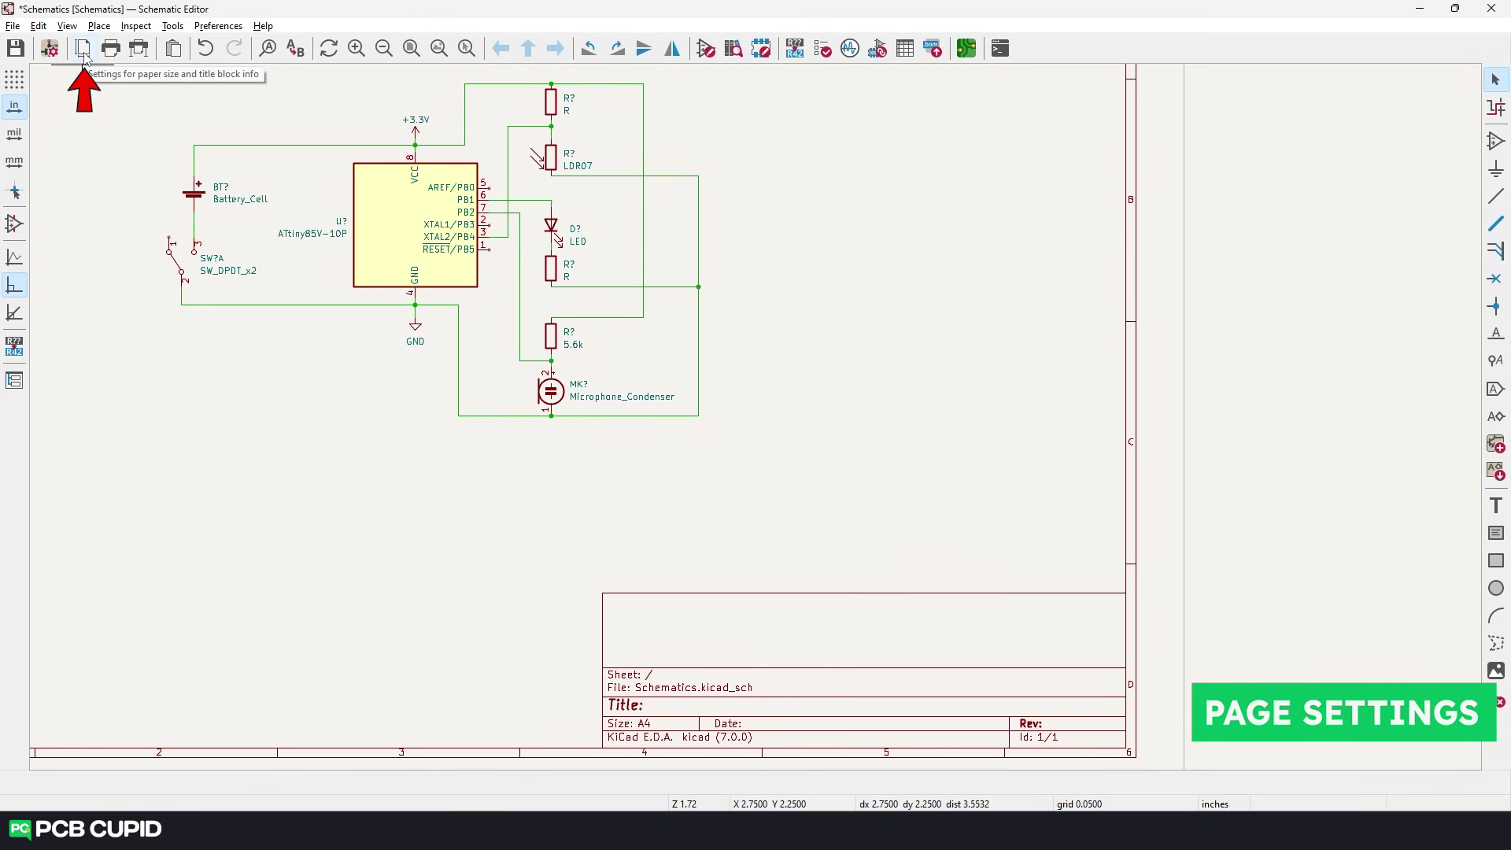
- Open Page Settings and set the issue date to today, 2023-02-27
left_click(9, 29)
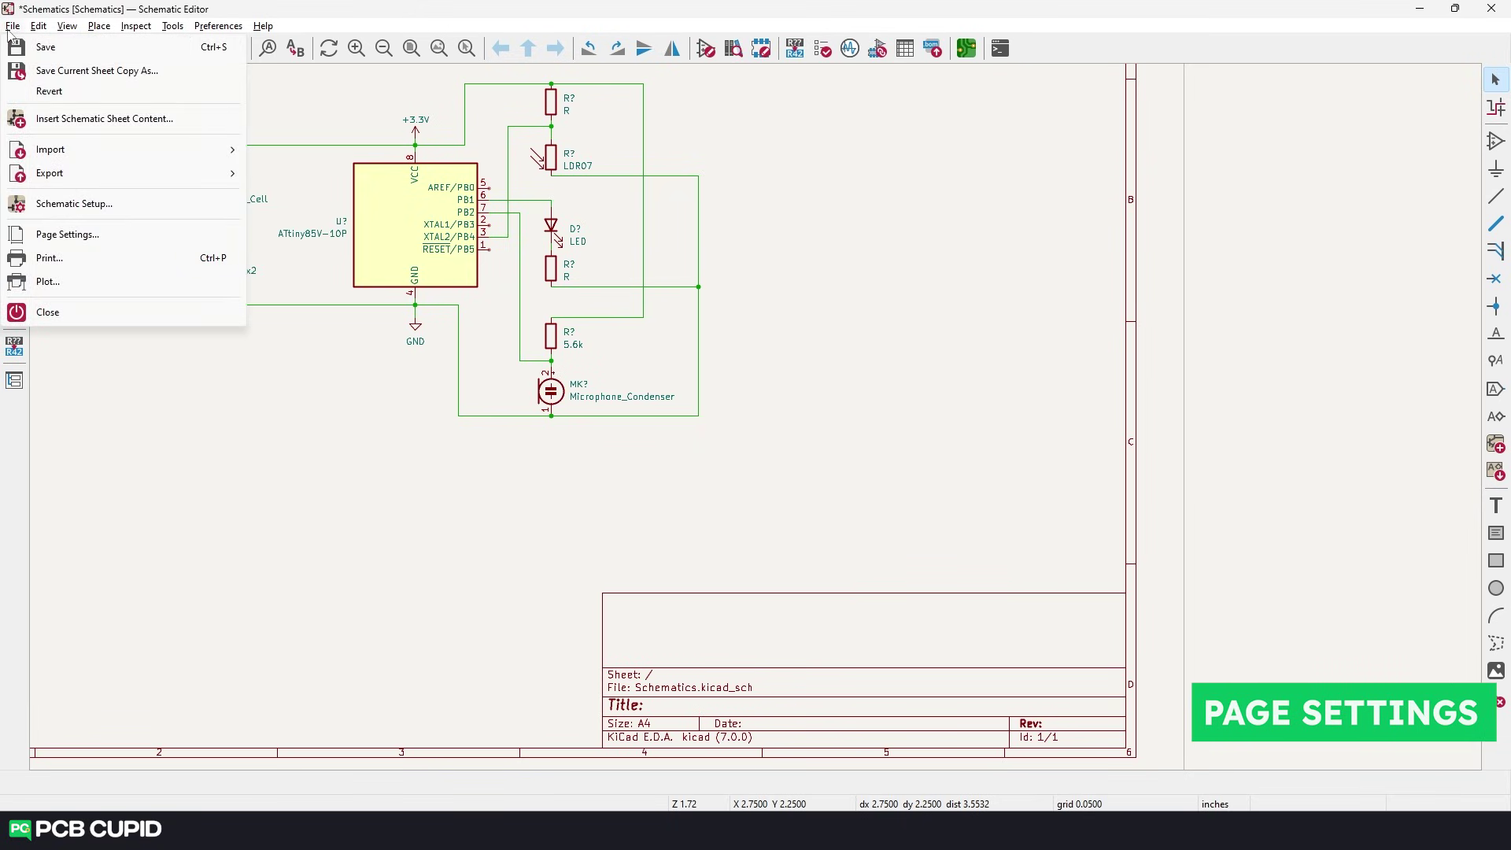
left_click(84, 239)
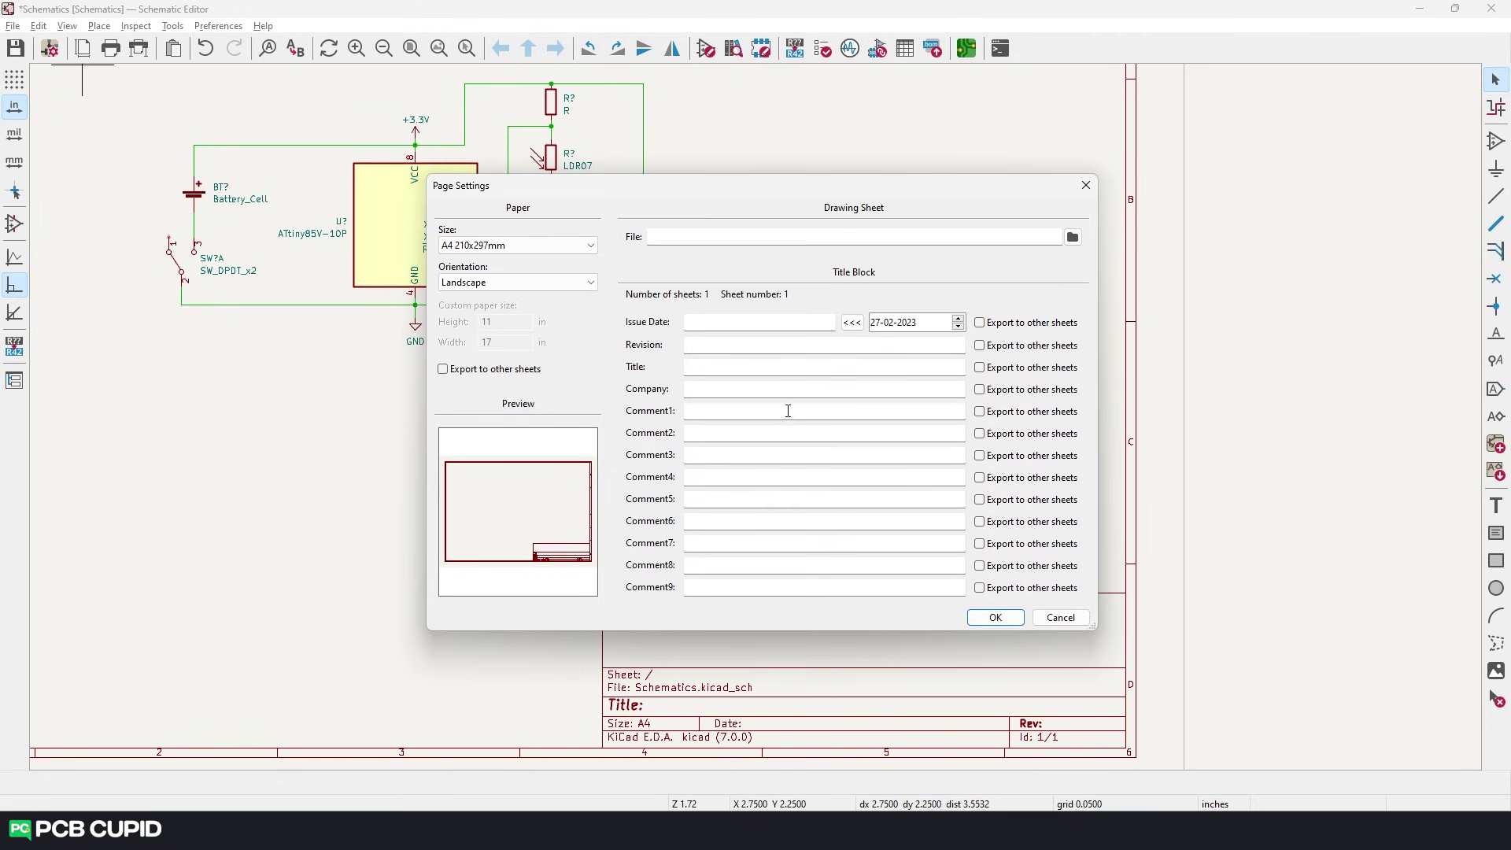
left_click(856, 329)
left_click(731, 321)
- Enter revision v1, title Digital Diya, company pcbcupid and an ATtiny 85 comment
left_click(745, 347)
type("v1")
left_click(749, 367)
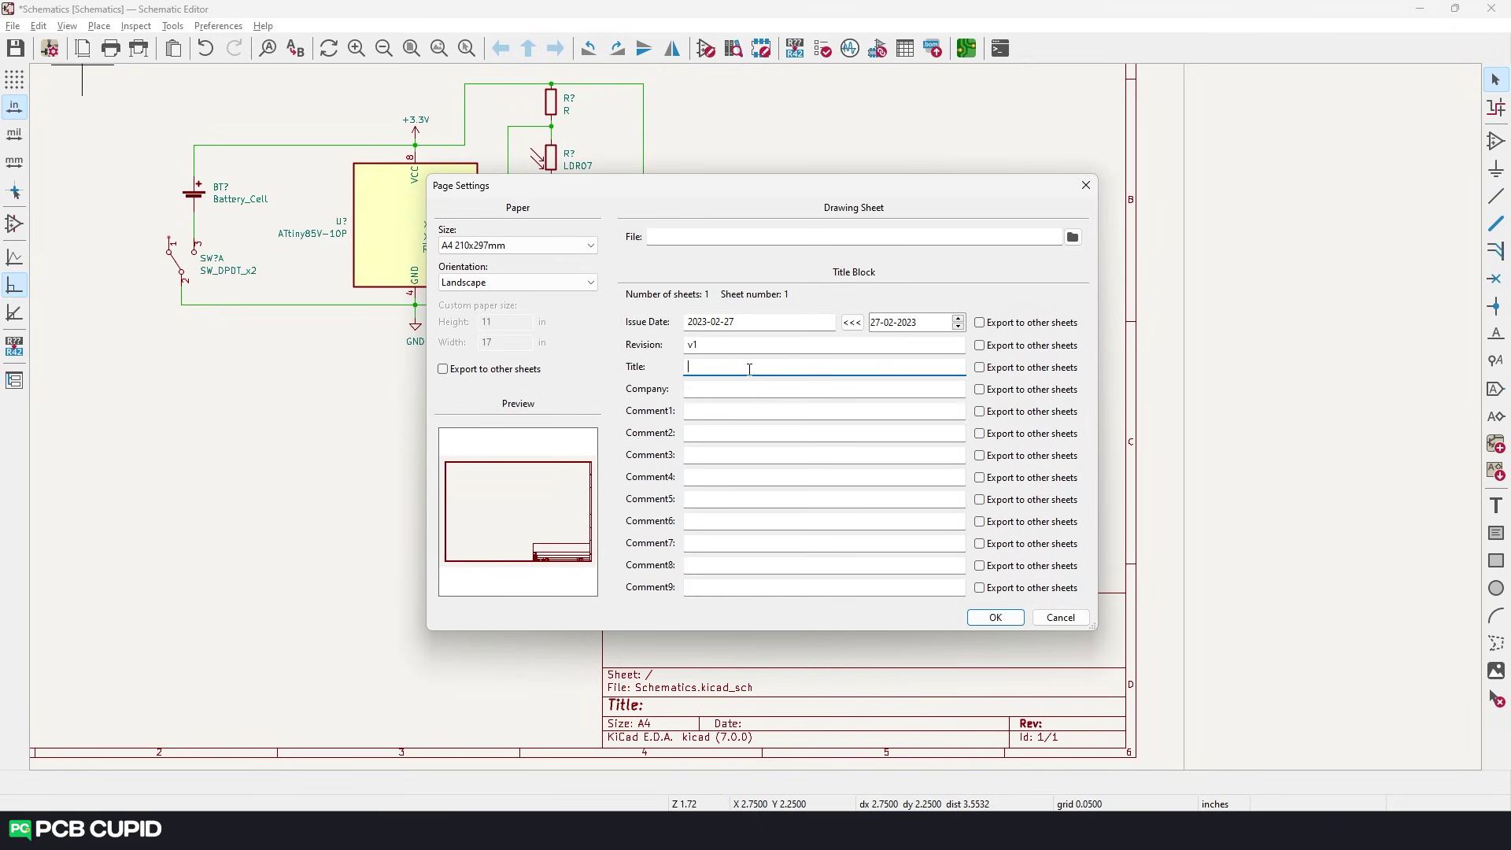
type("Digital Diya")
left_click(756, 387)
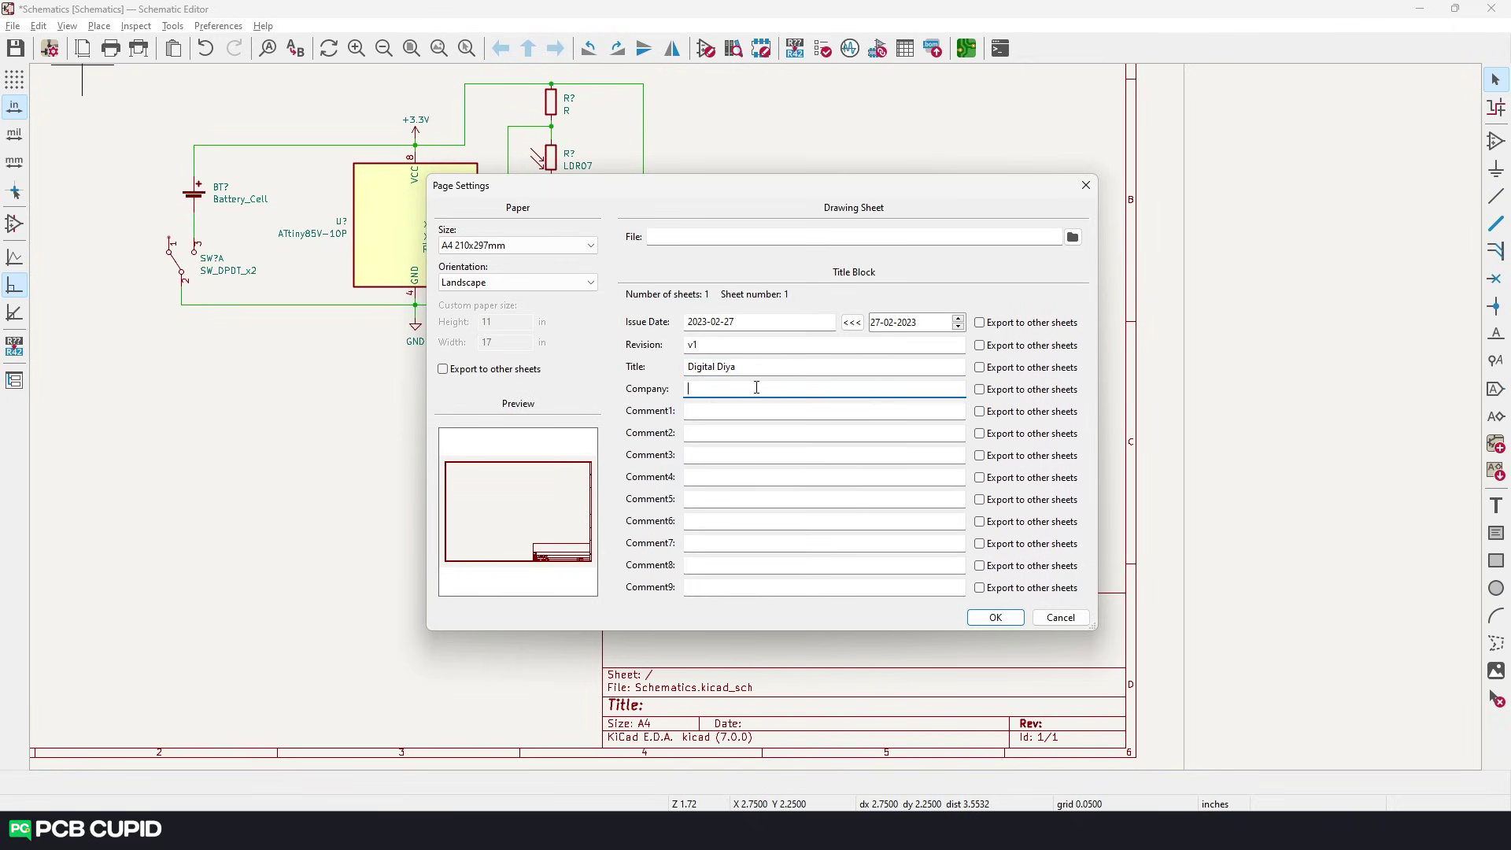
type("pcbcupid")
key("Tab")
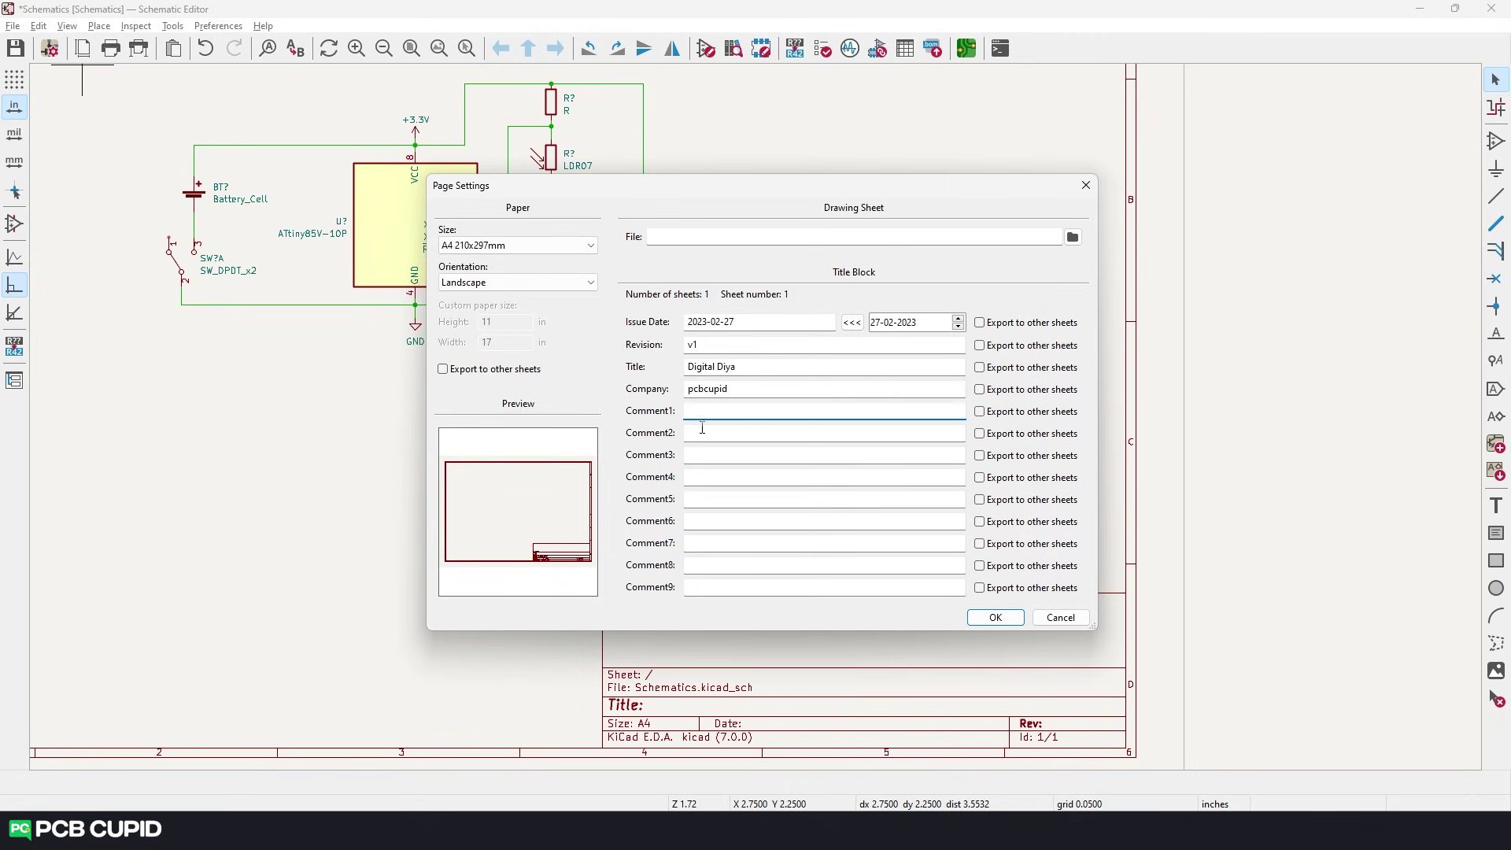
type("It's a ATTiny 85 Based Circuit")
- Browse for a drawing sheet template, cancel without loading one, and apply the settings
left_click(1072, 237)
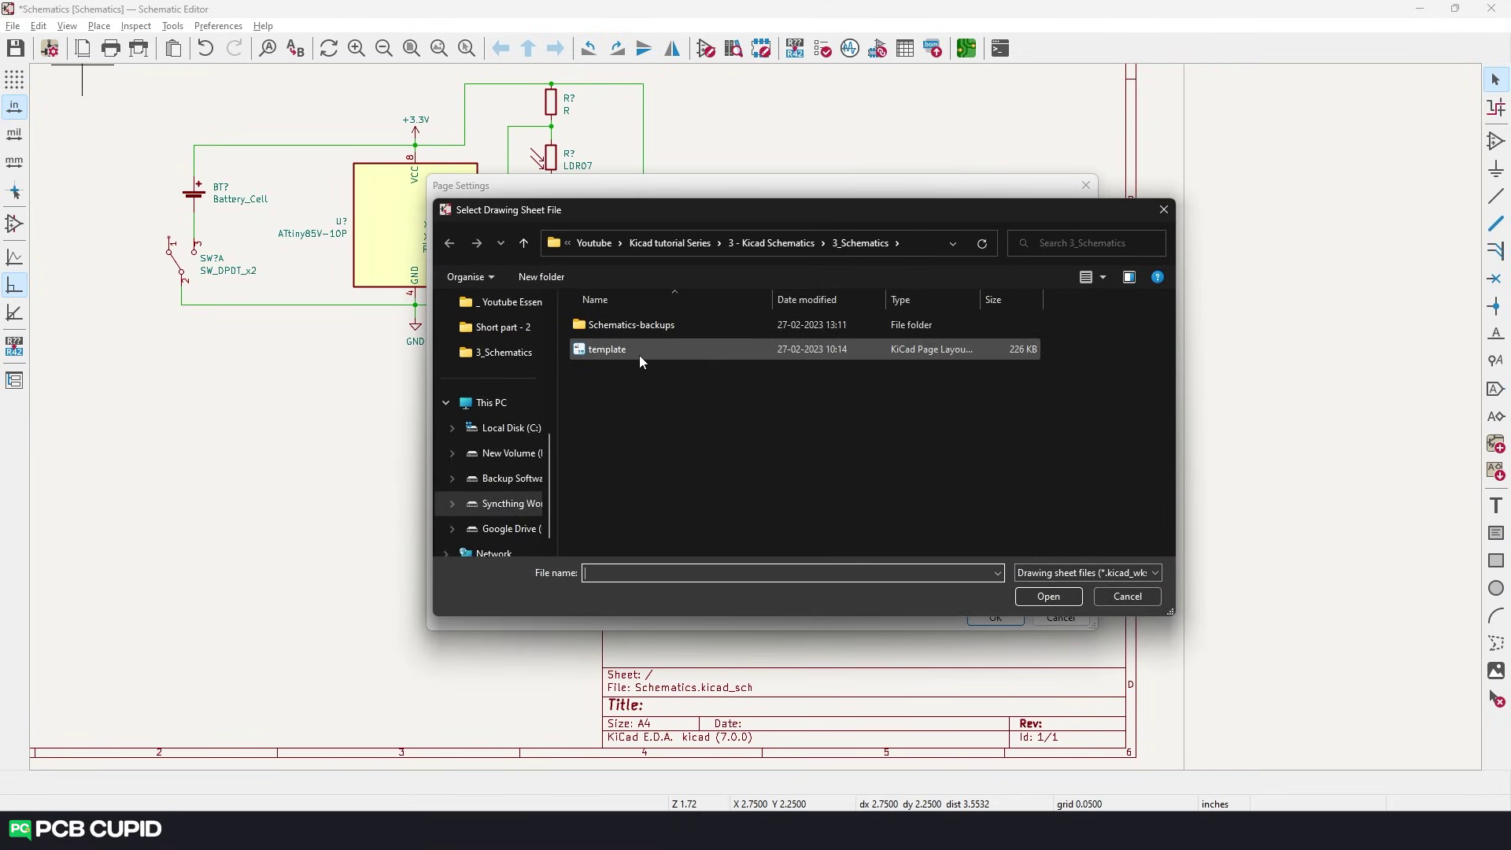
left_click(639, 355)
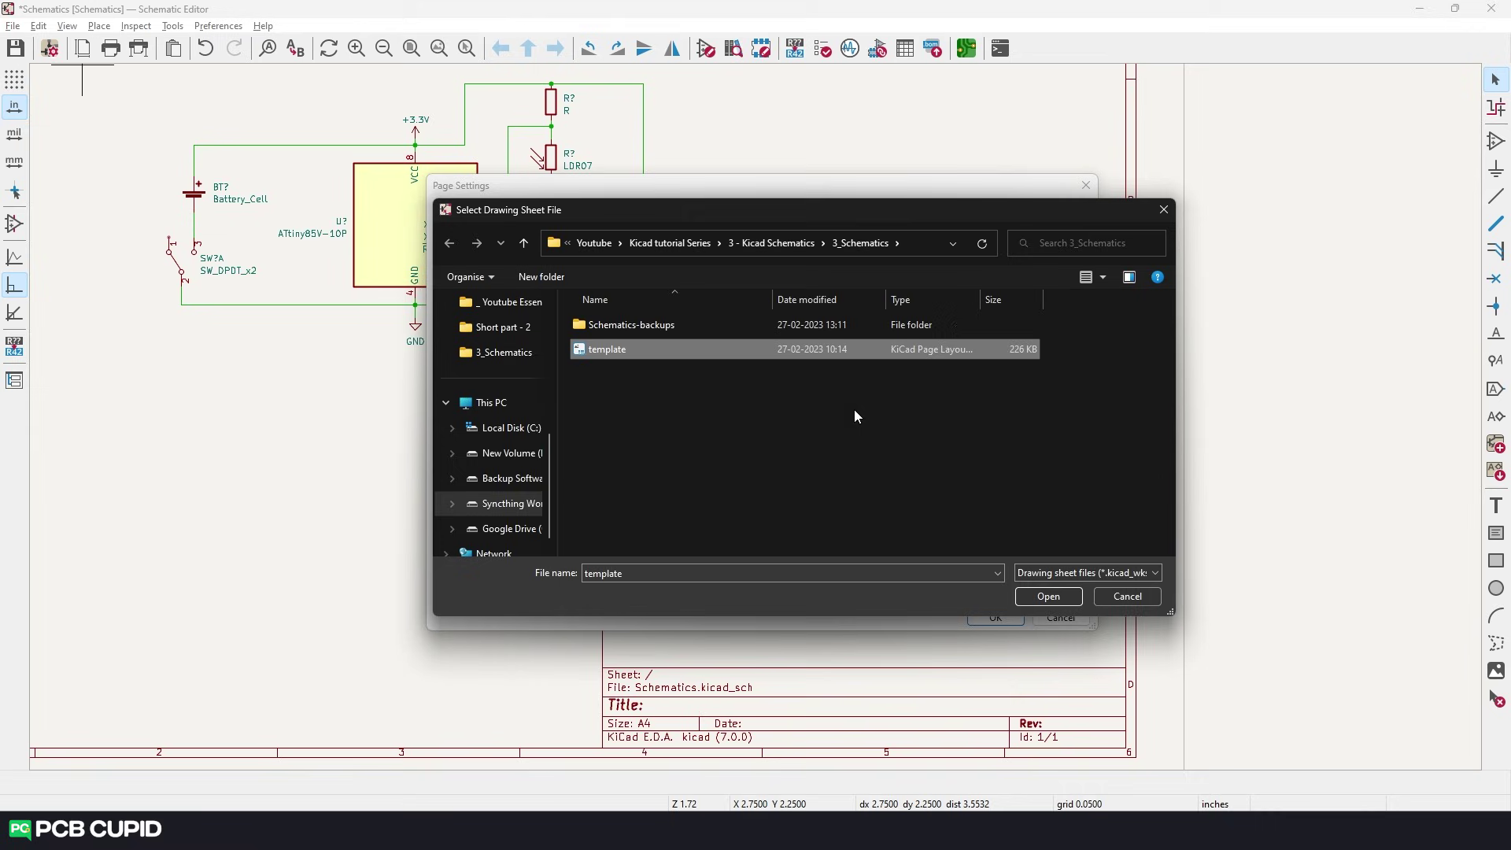
left_click(1136, 598)
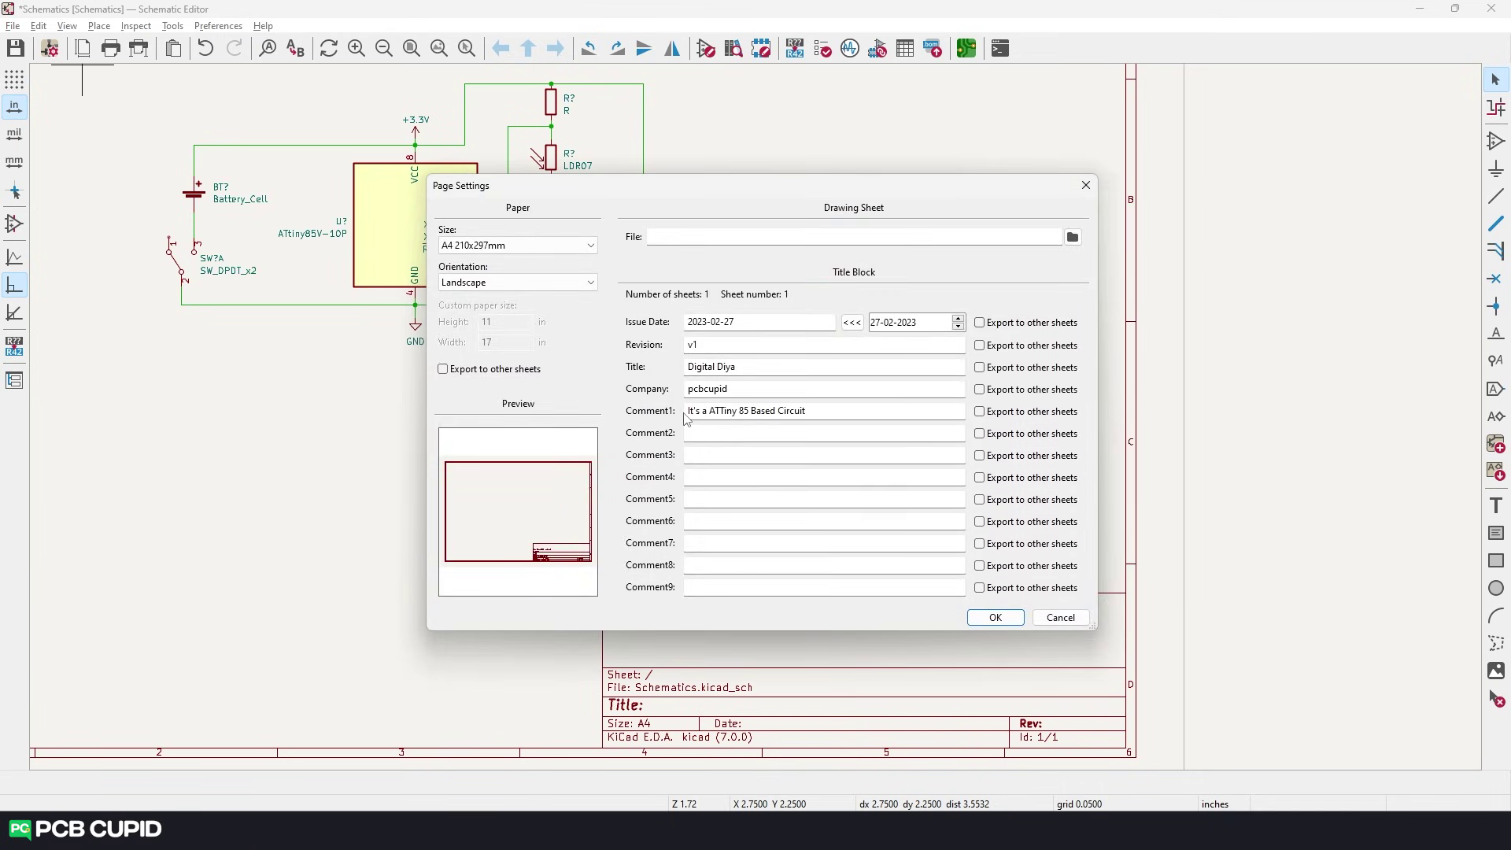
left_click(995, 617)
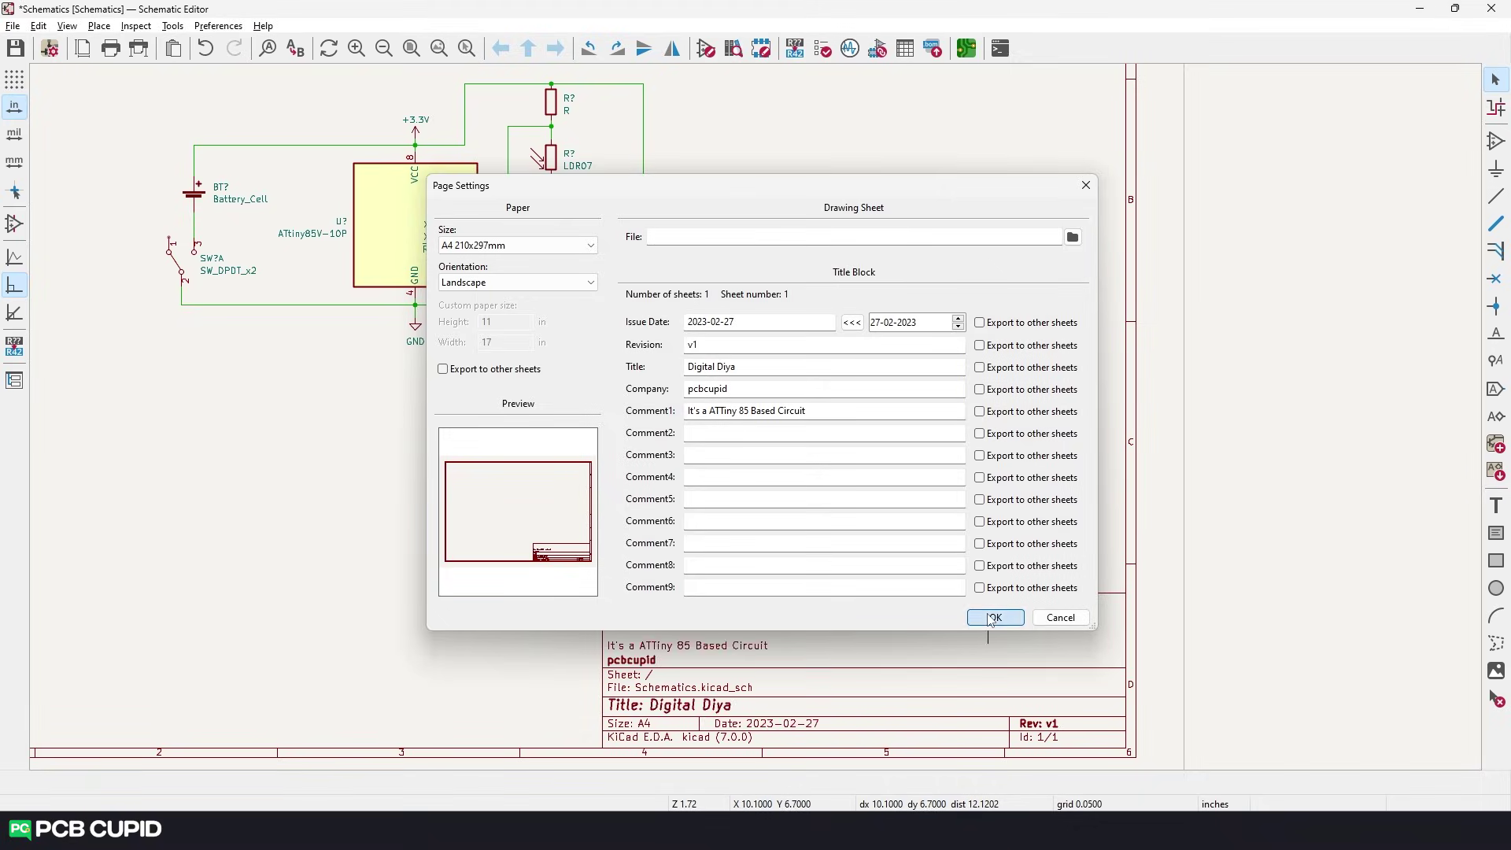
- Centre the circuit and inspect the switch ground and +3.3V supply wires
scroll(460, 474, "down", 3)
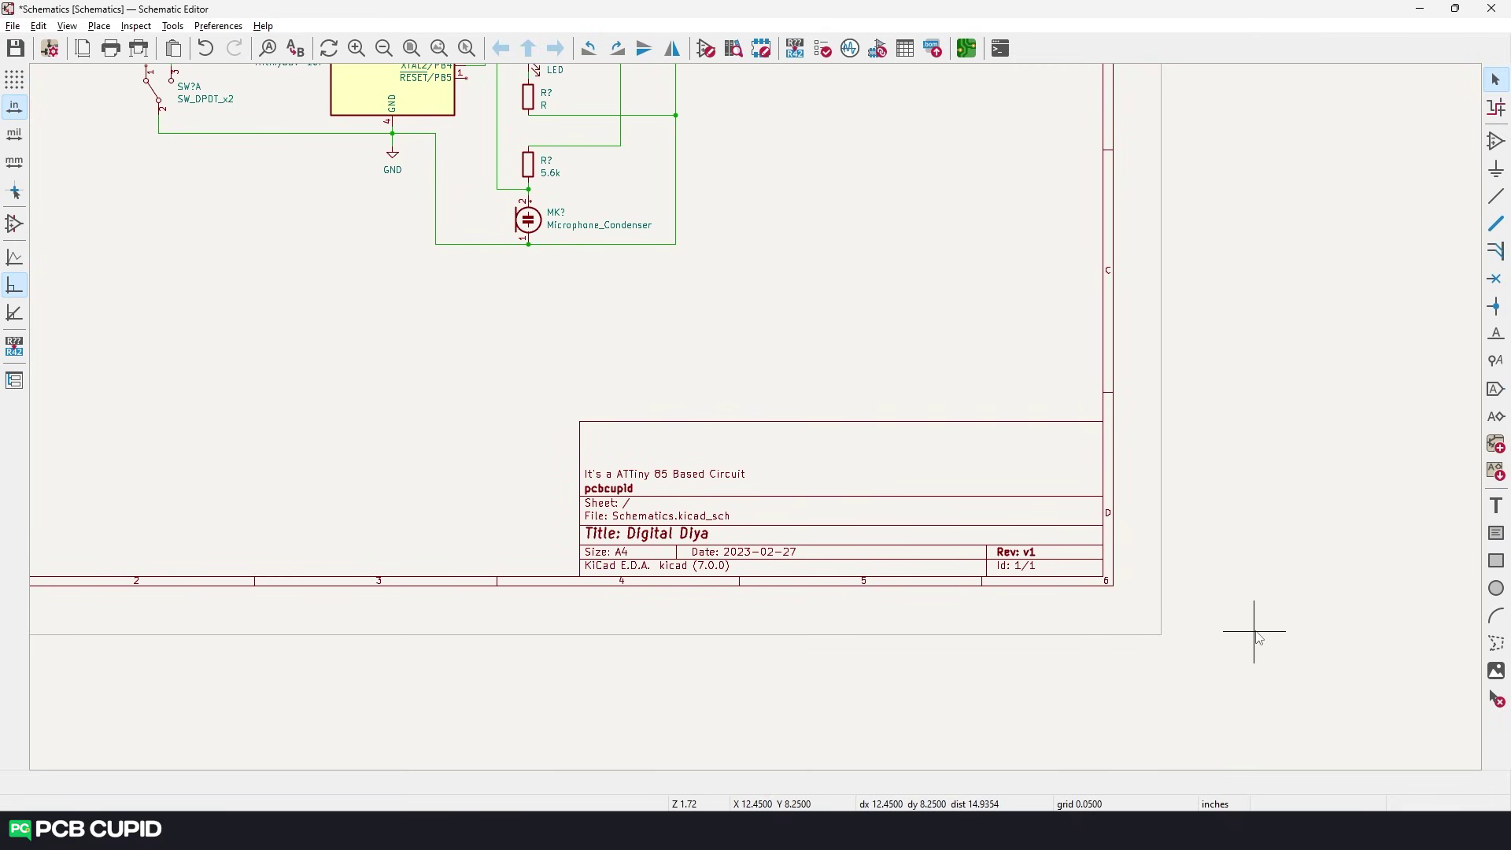
mouse_move(476, 282)
middle_mouse_down()
mouse_move(836, 634)
mouse_move(793, 718)
middle_mouse_up()
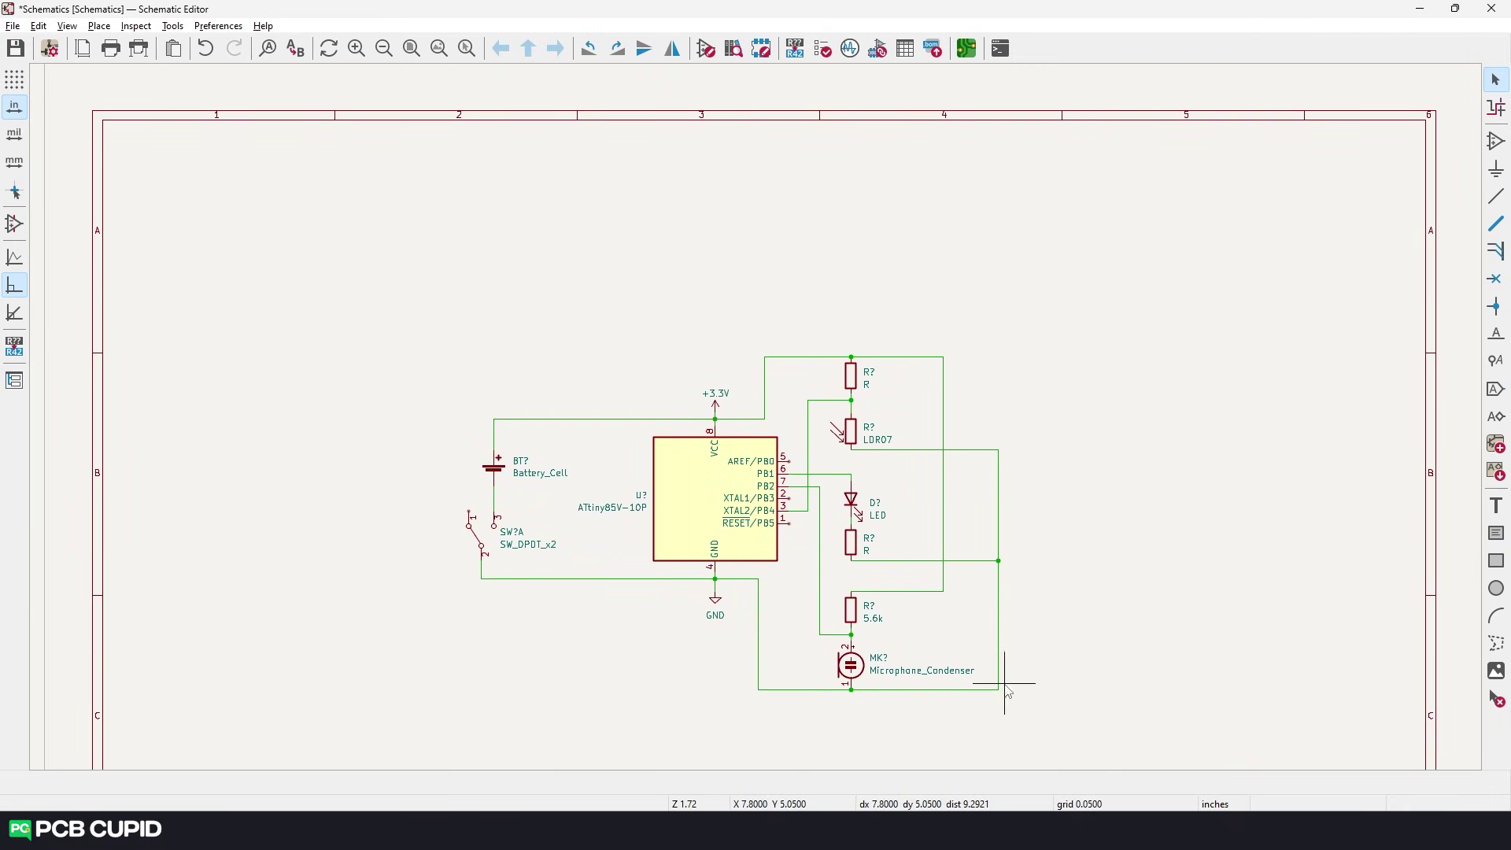
middle_click_drag(1007, 690, 906, 570)
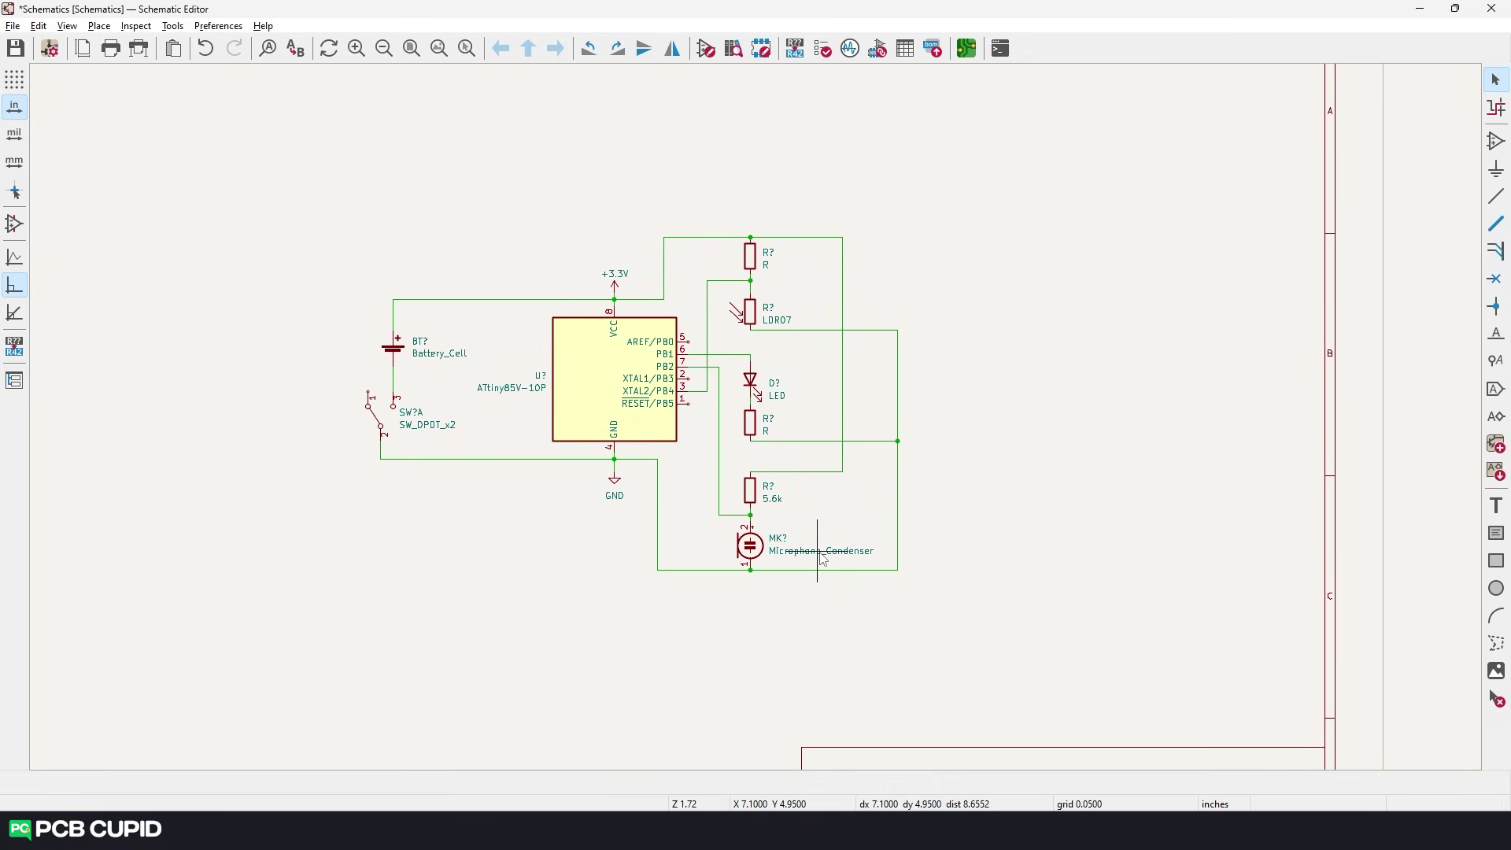
scroll(758, 423, "up", 3)
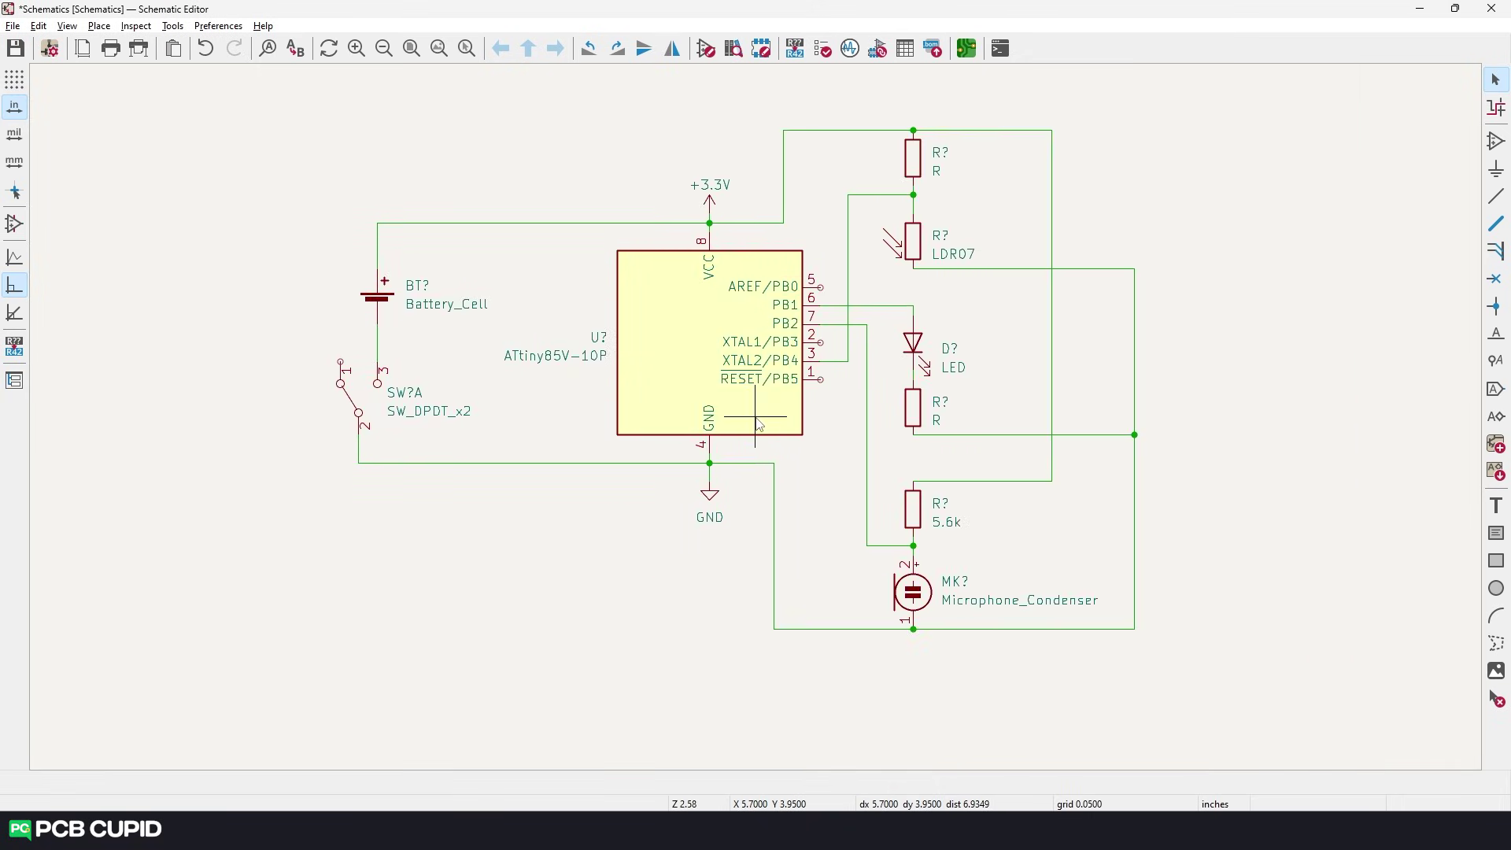
left_click(552, 463)
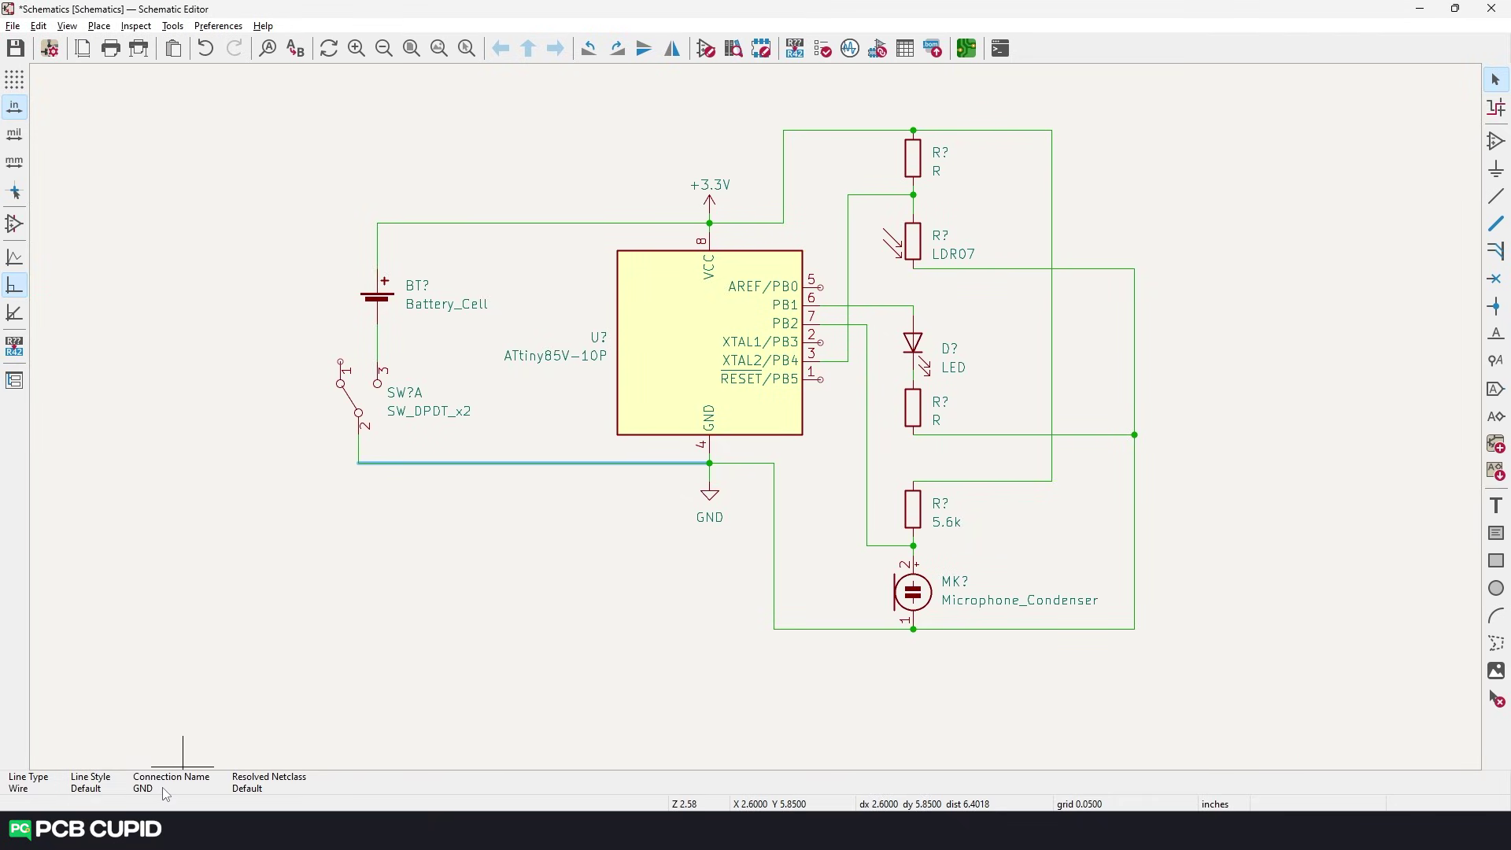
left_click(565, 225)
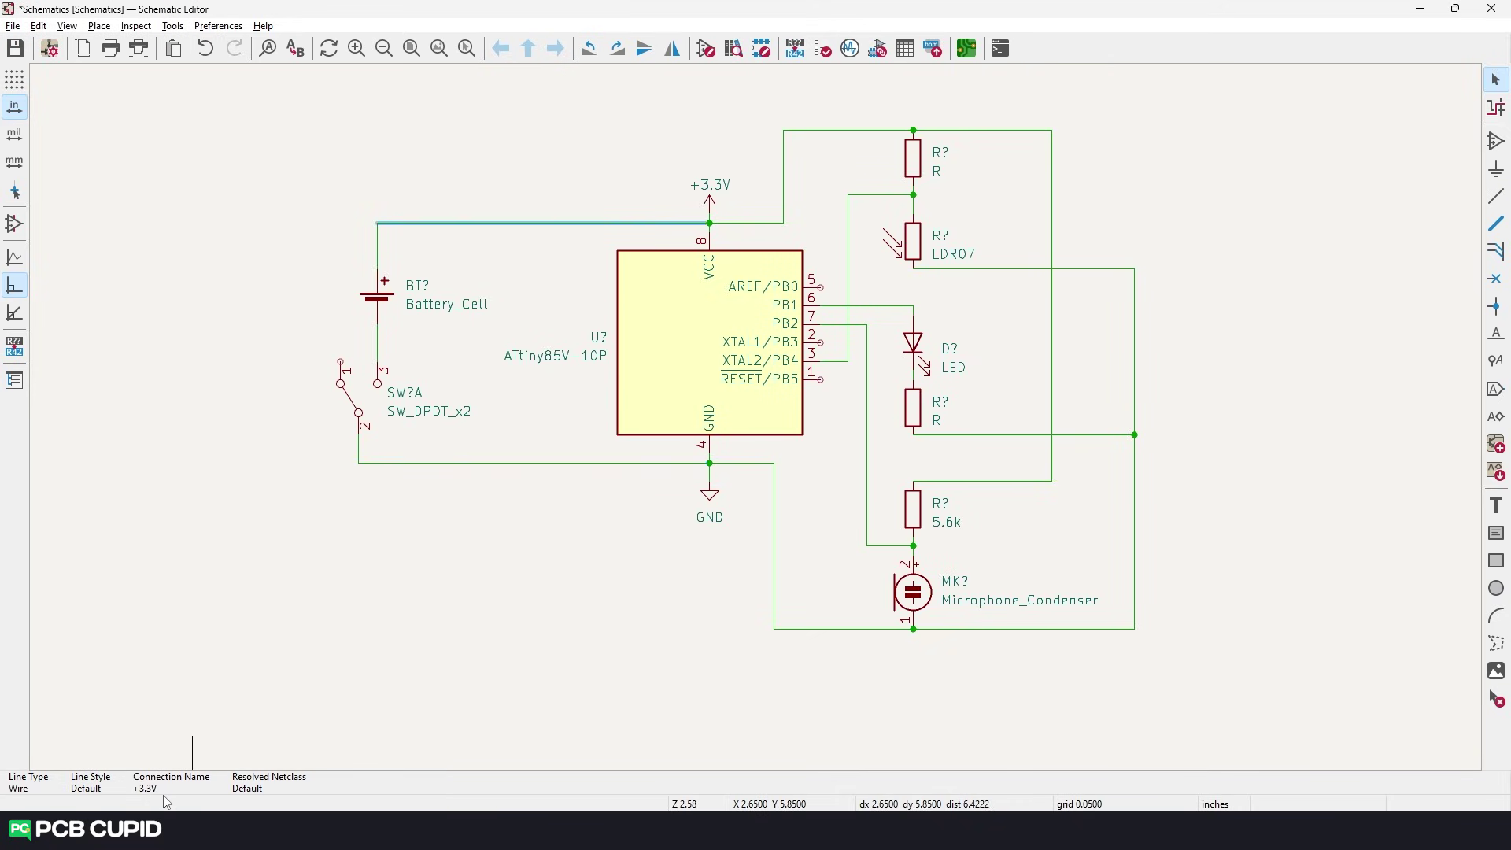
scroll(826, 412, "down", 2)
scroll(542, 508, "up", 1)
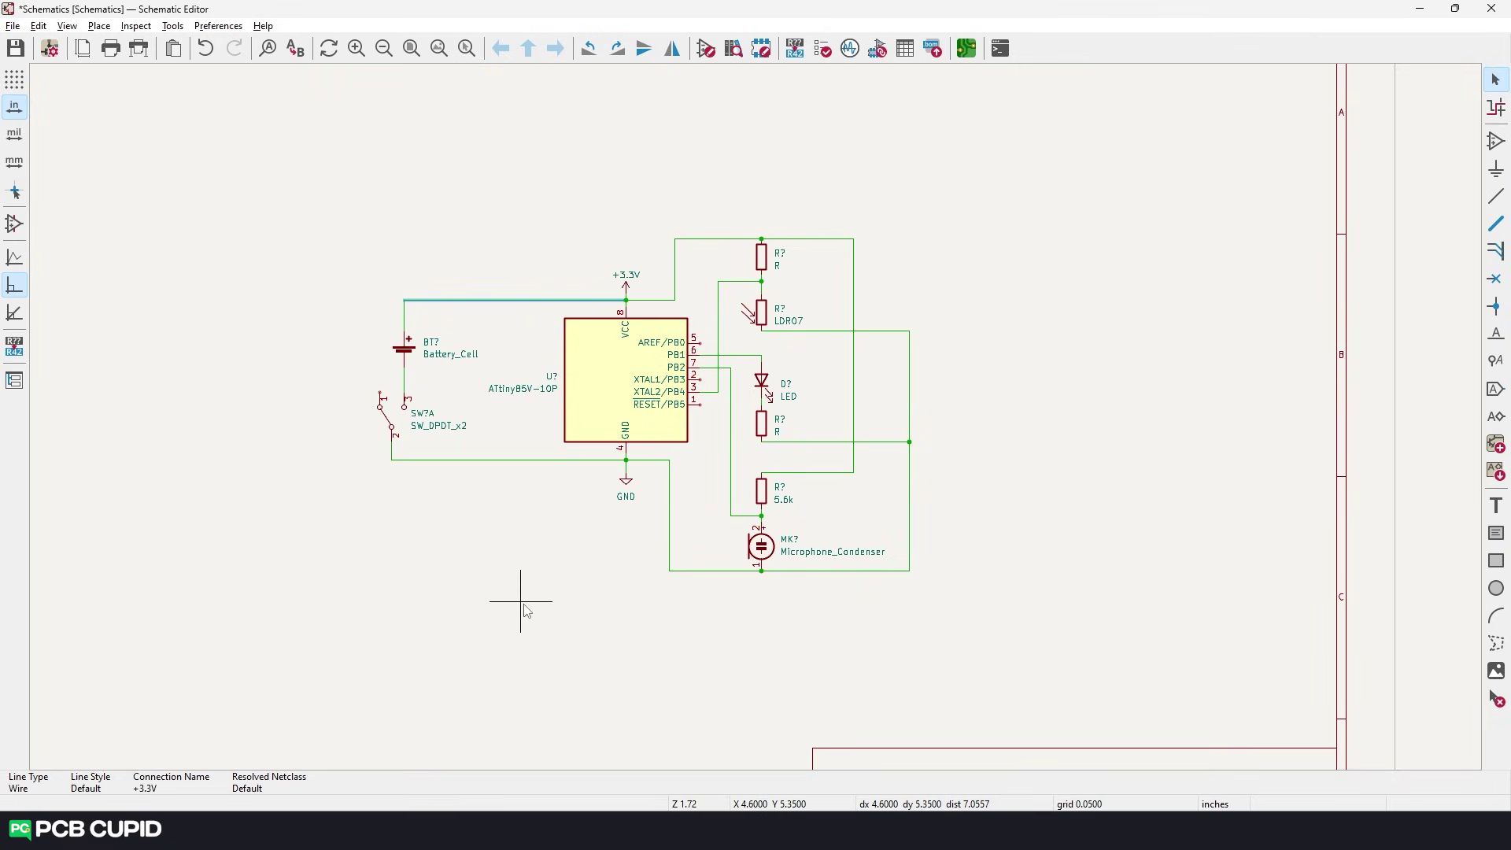
scroll(488, 586, "up", 1)
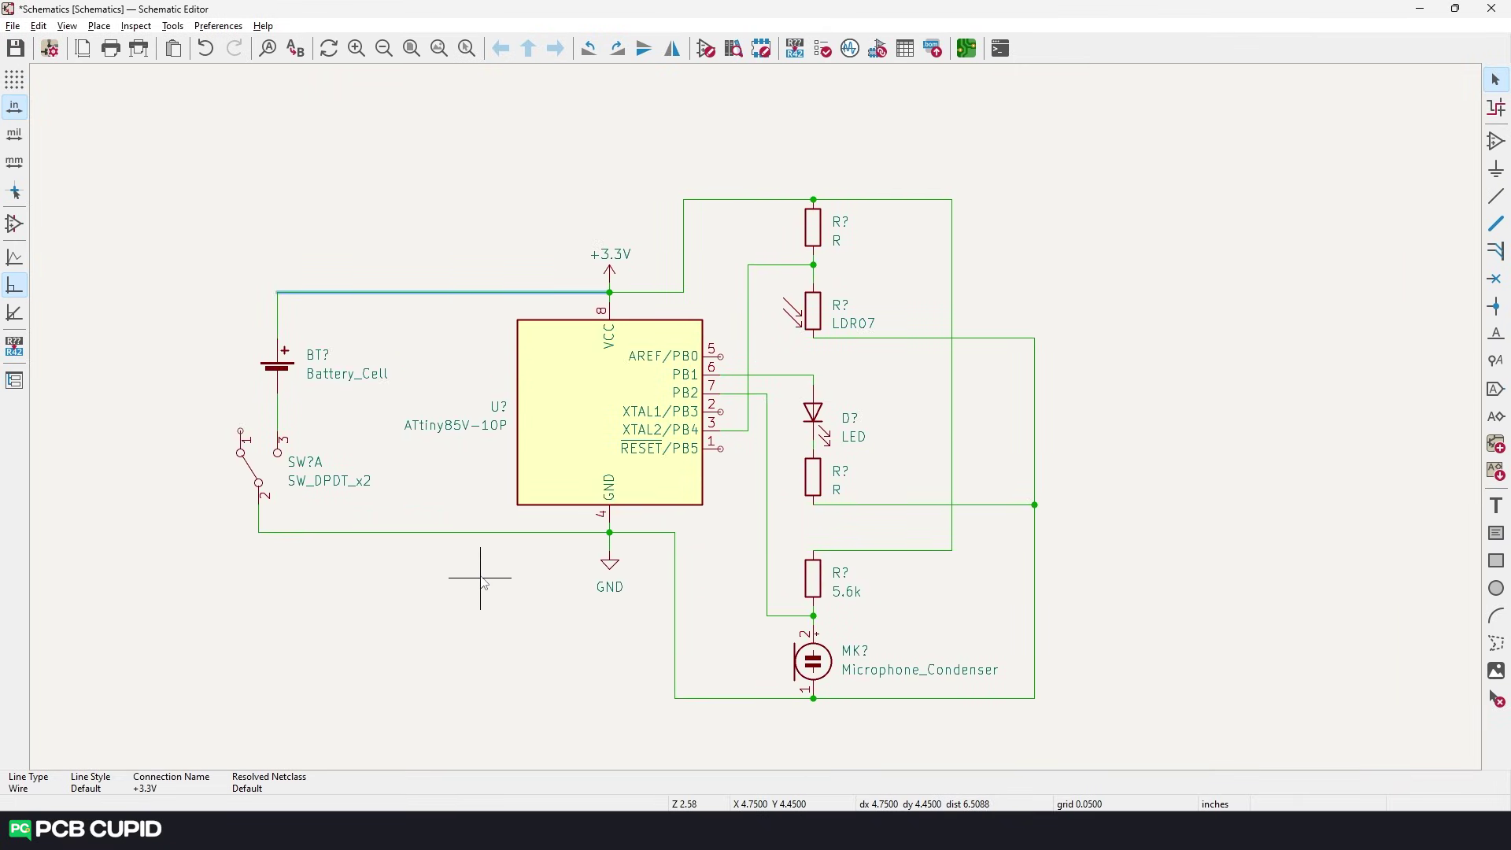
left_click(424, 578)
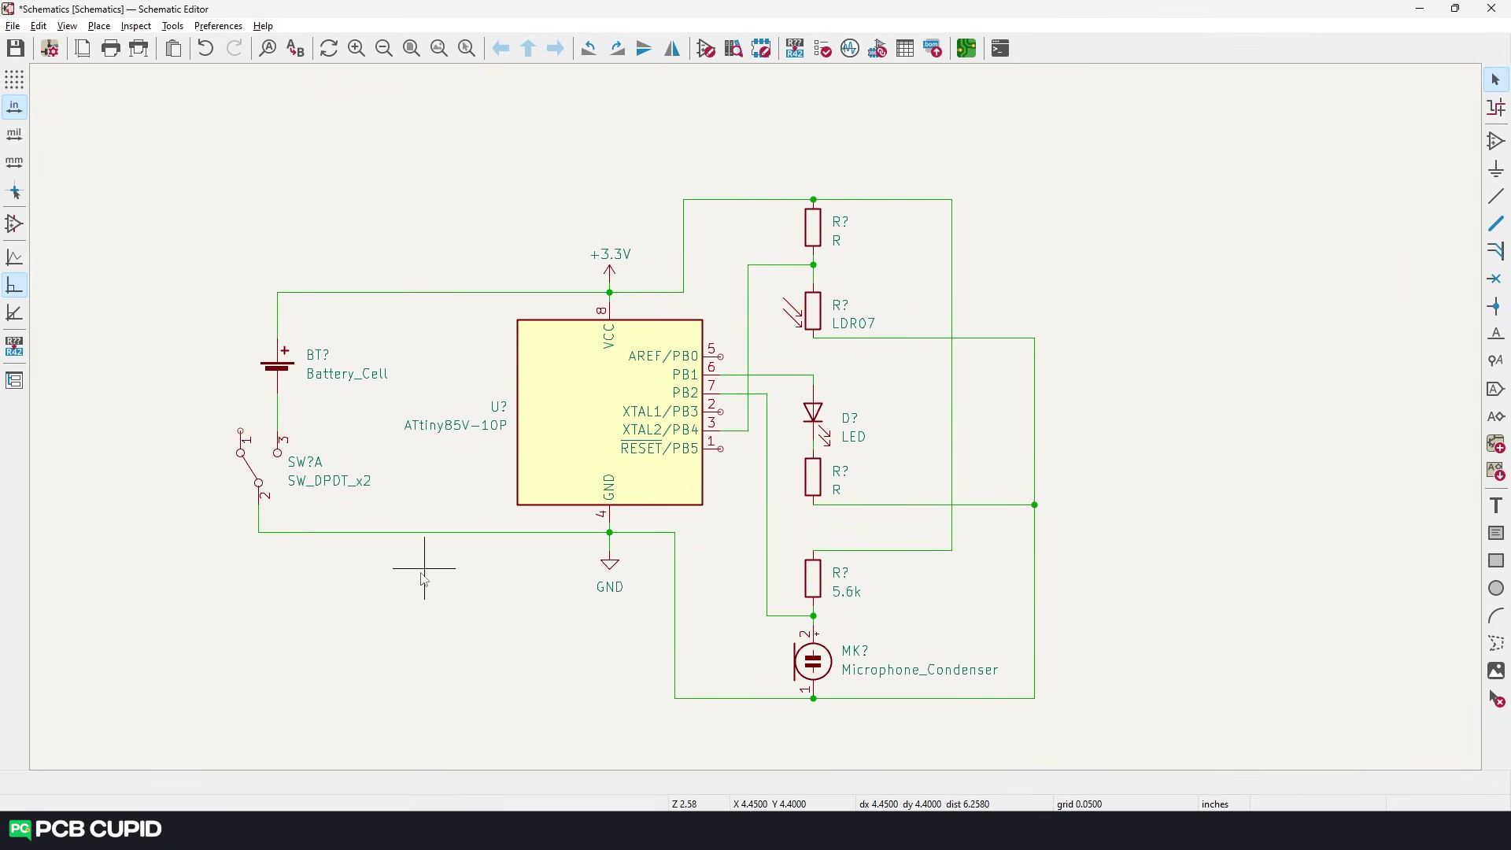
- Delete the switch's long ground wire and place a GND symbol below the switch
left_click(405, 532)
key("Delete")
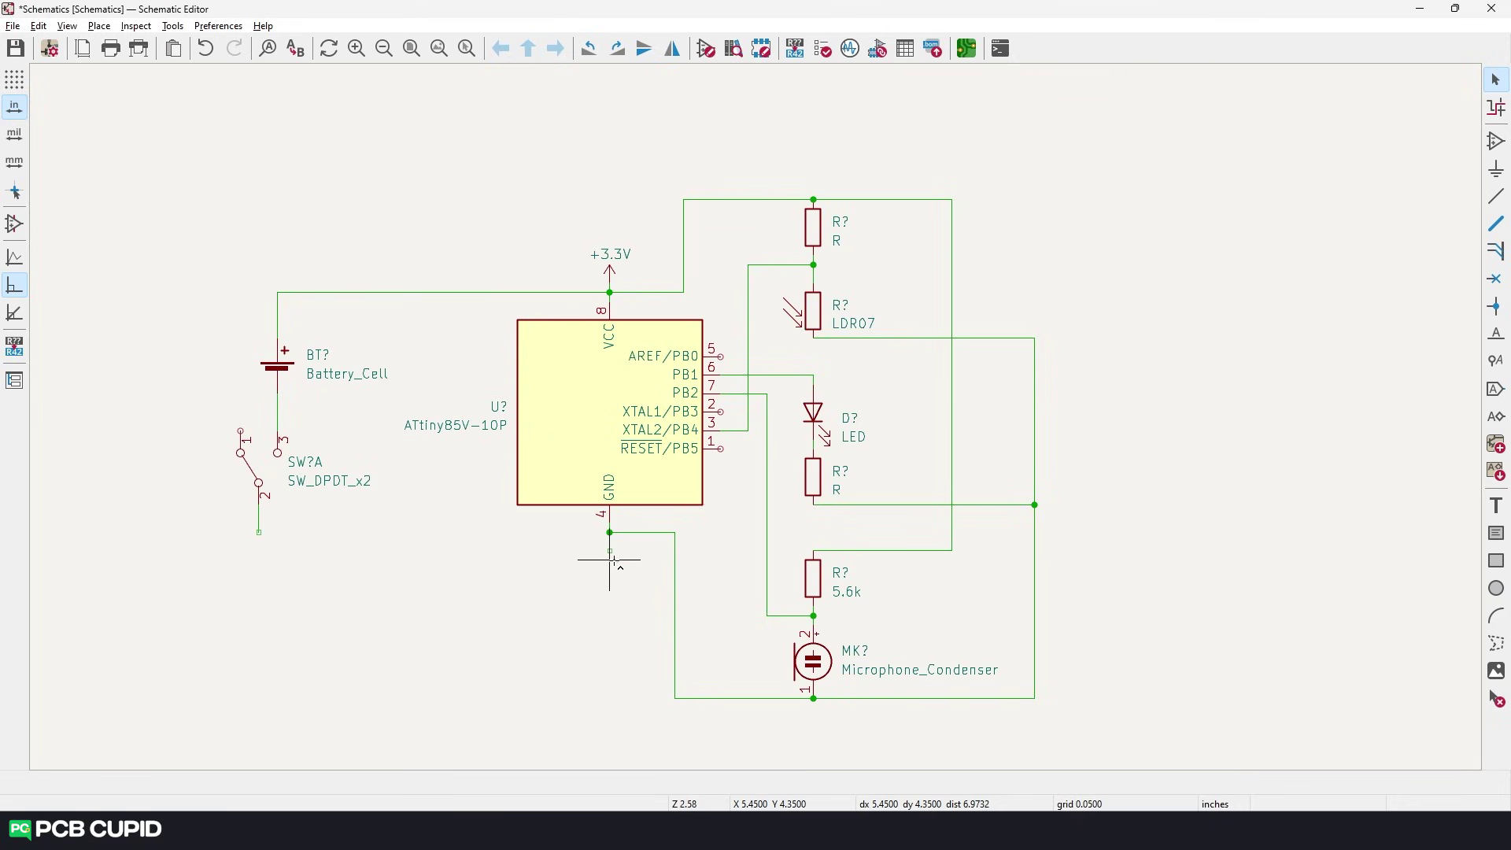
left_click(610, 563)
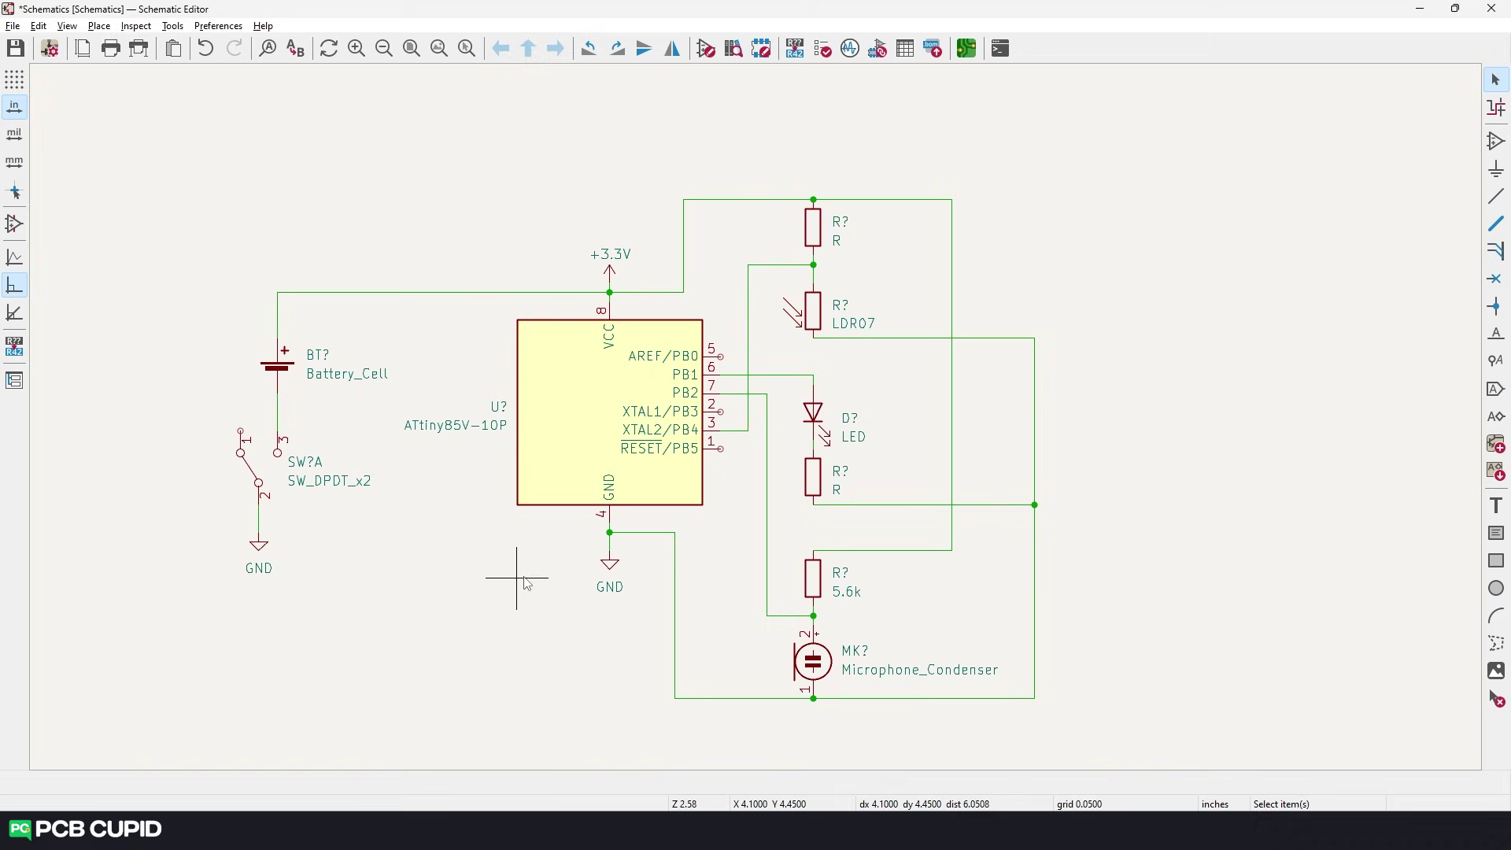
- Check the chip's ground, +3.3V supply and PB1-to-LED wires net by net
left_click(521, 562)
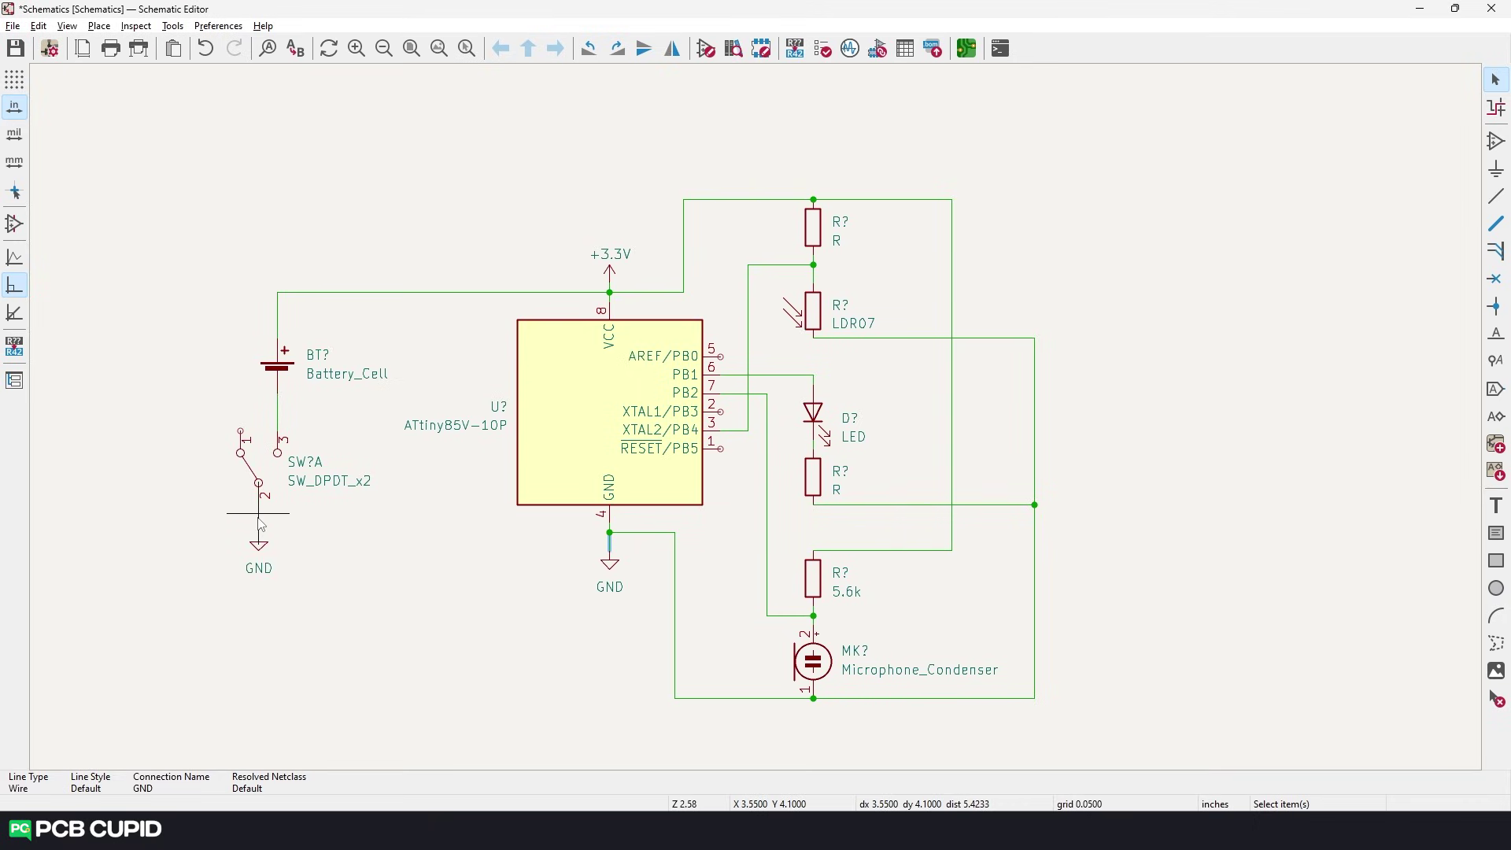
left_click(444, 292)
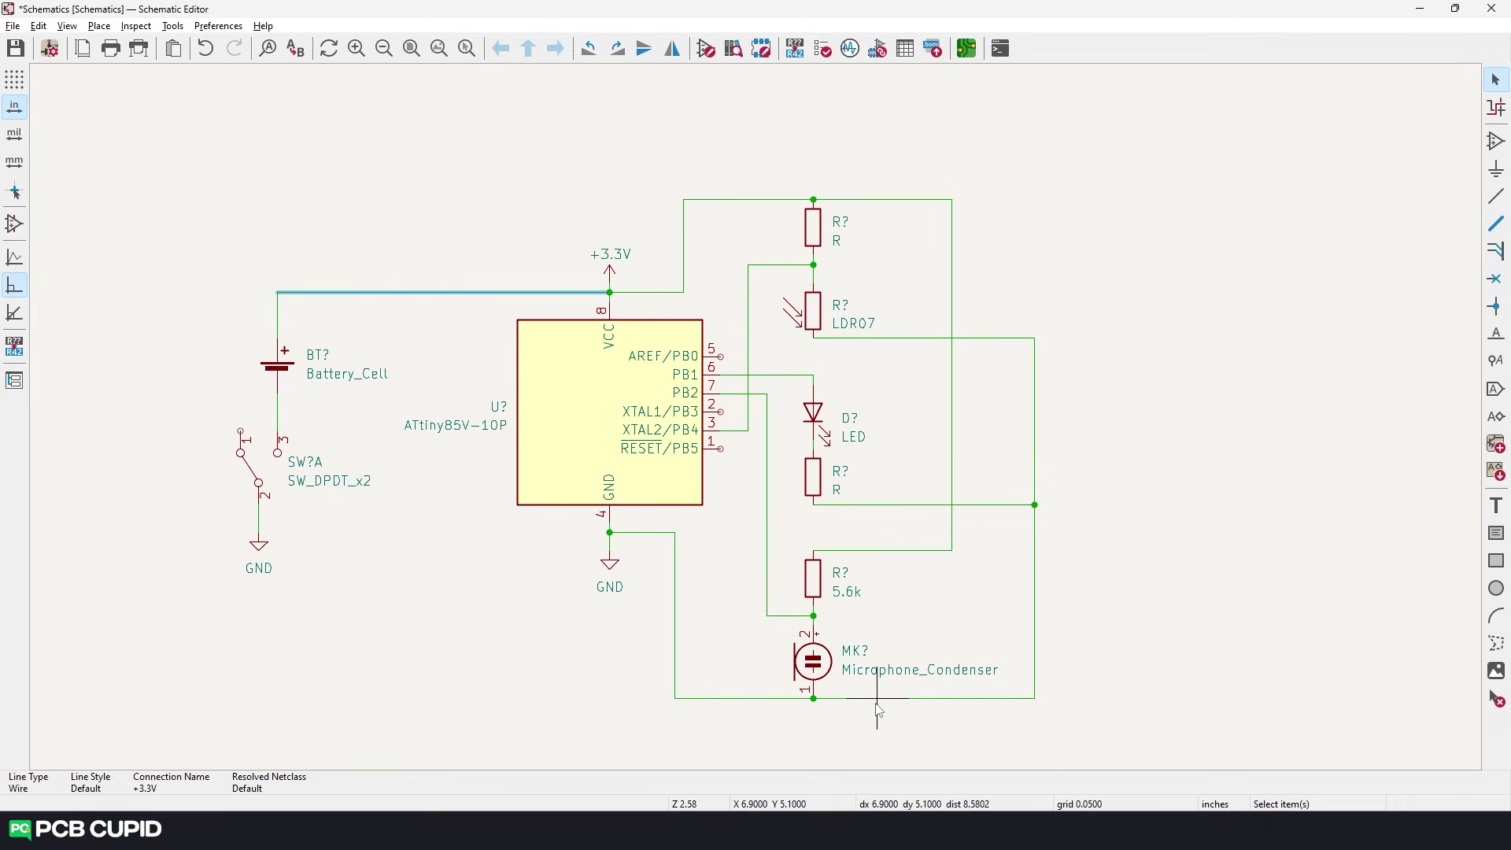
left_click(794, 376)
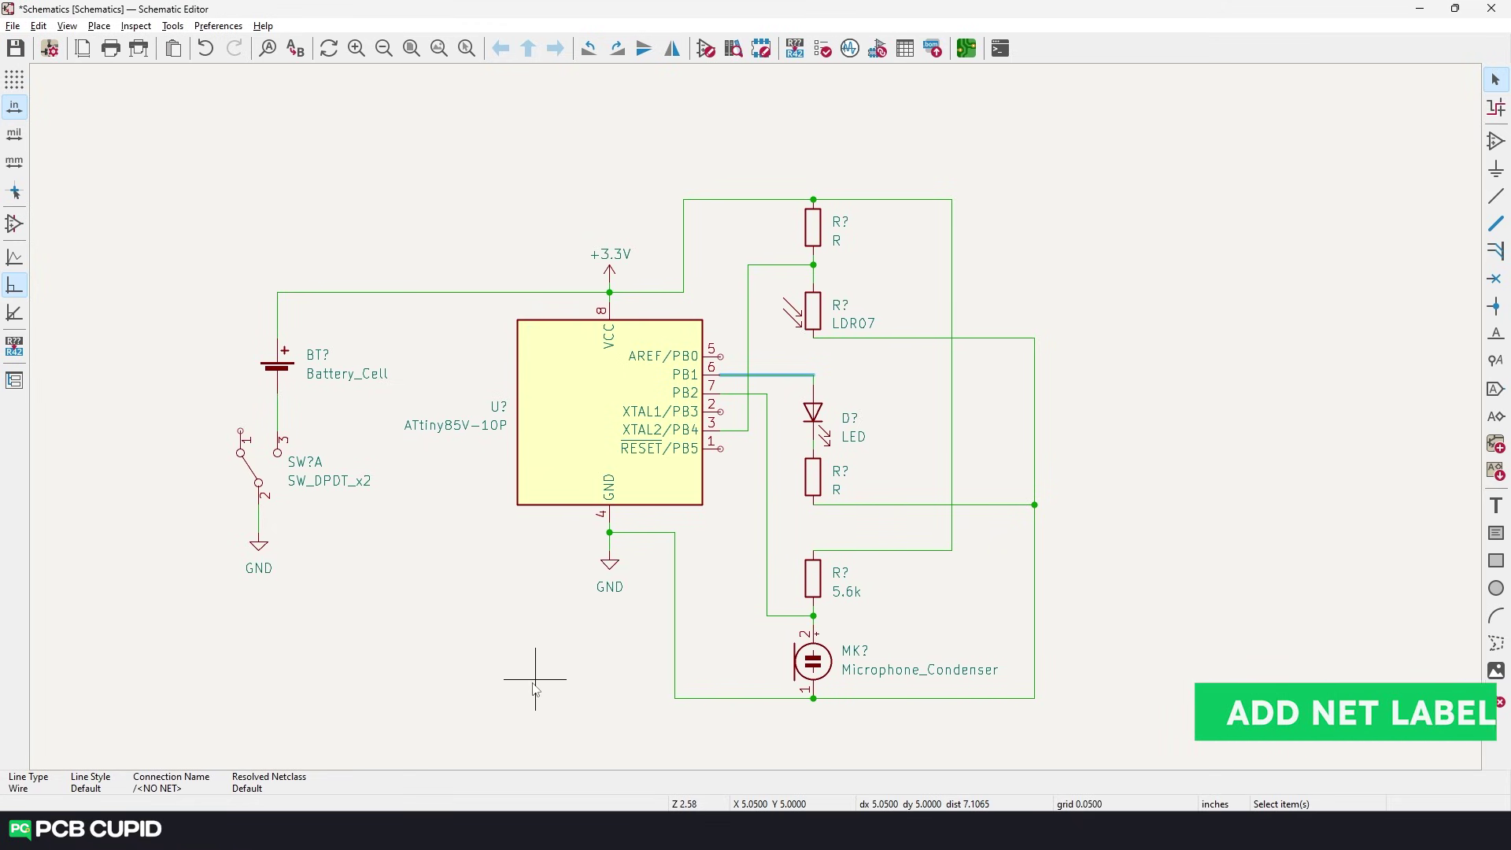
- Place an LED net label on the PB1 wire and verify the wire joined the LED net
key("l")
type("LED")
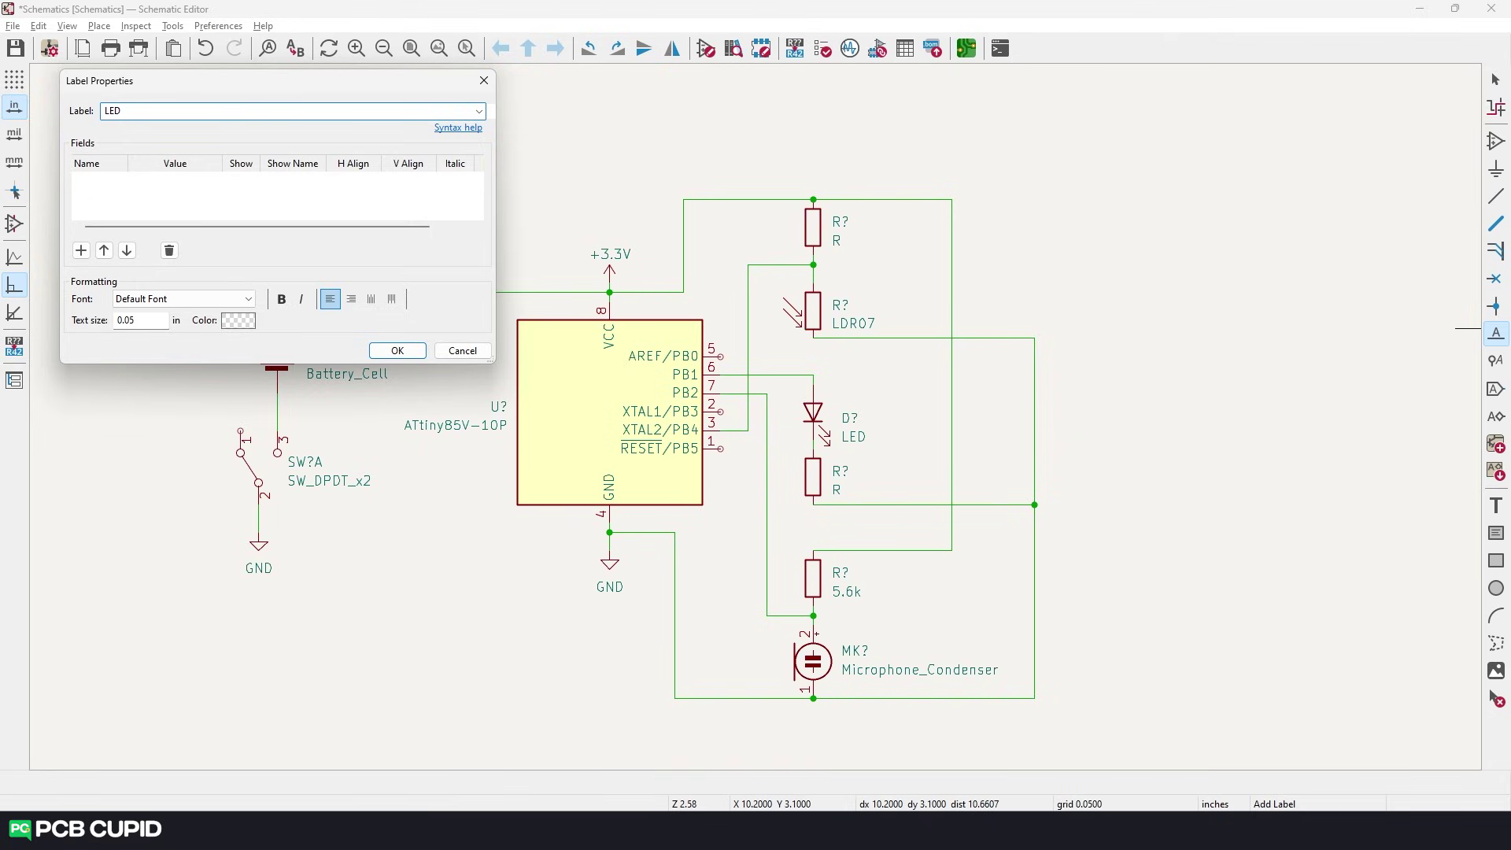
left_click(397, 350)
scroll(889, 377, "up", 2)
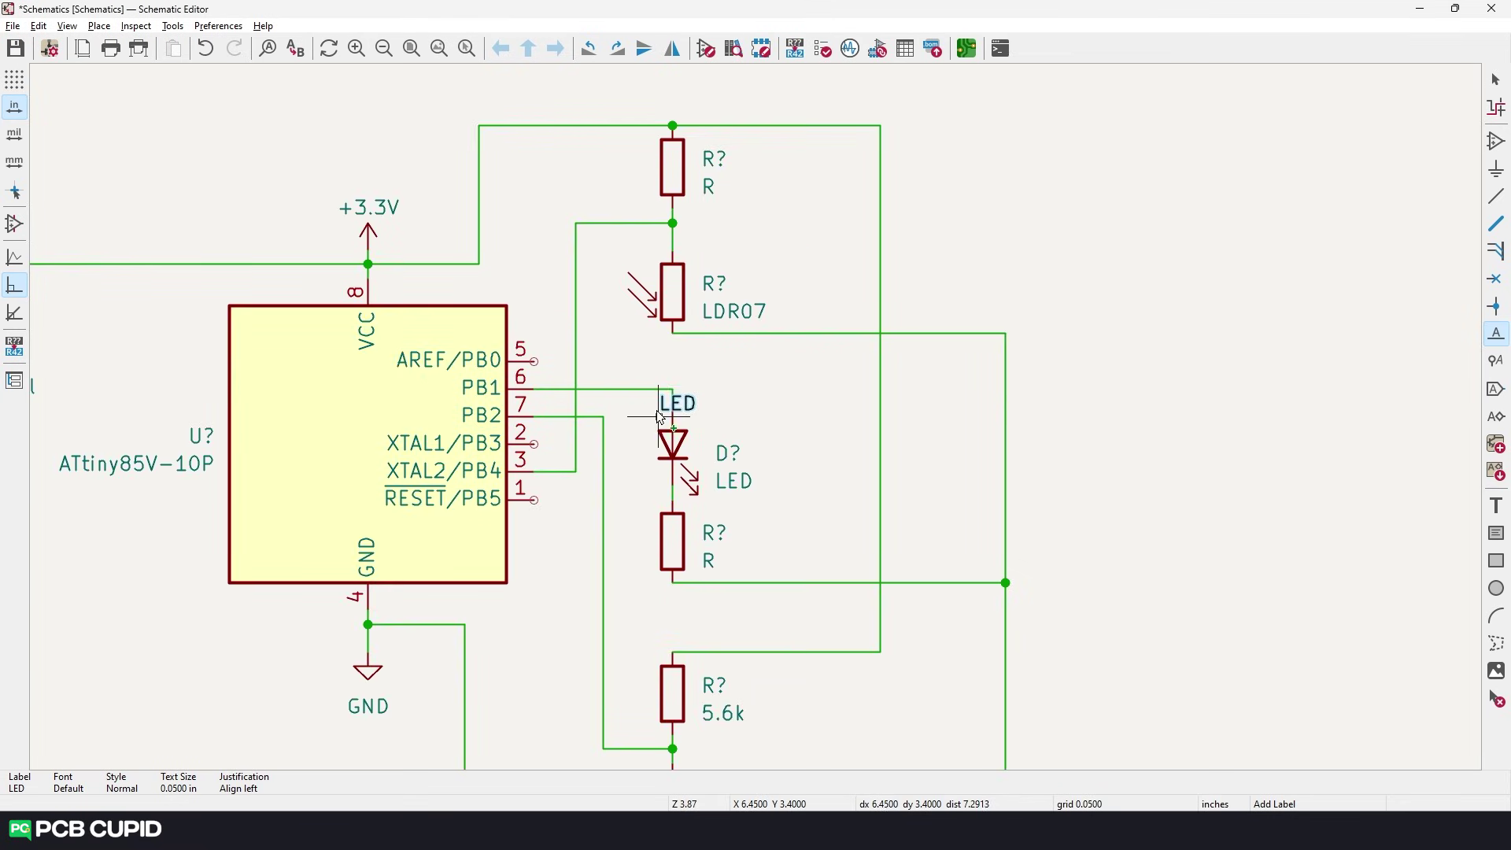
left_click(673, 389)
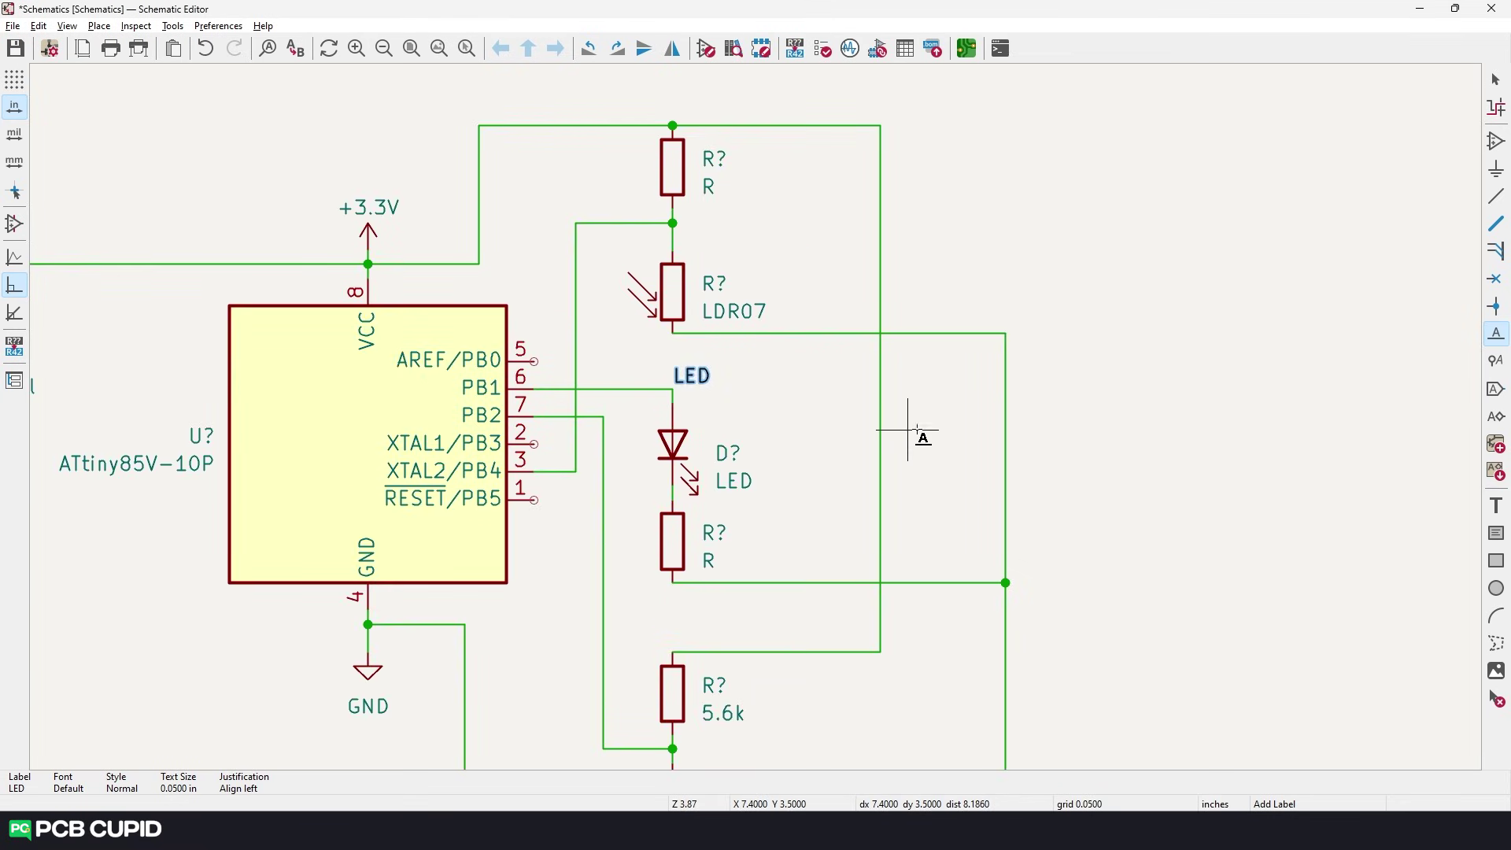
key("Escape")
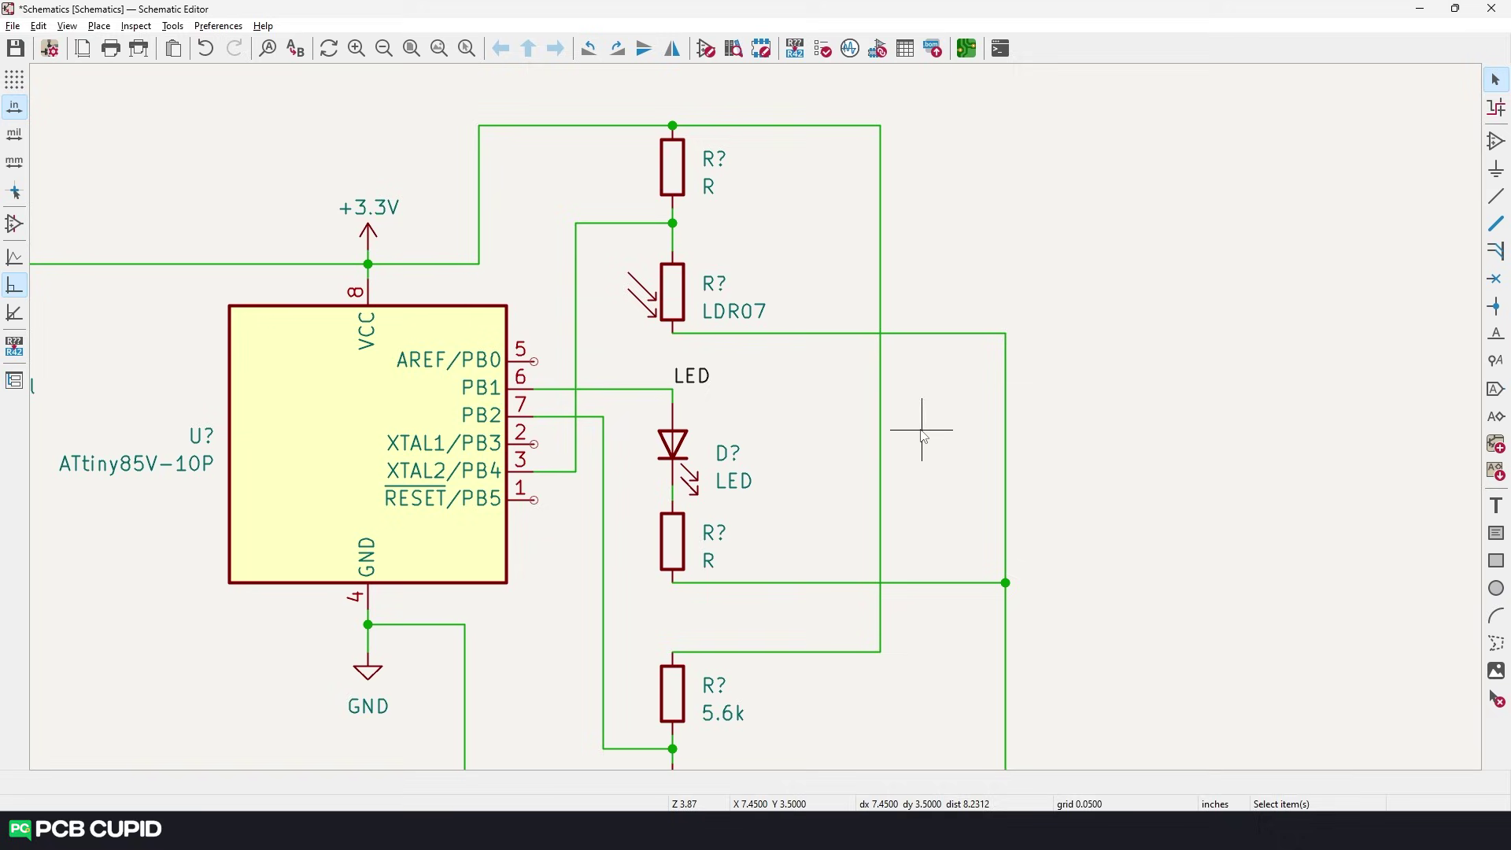
left_click(617, 388)
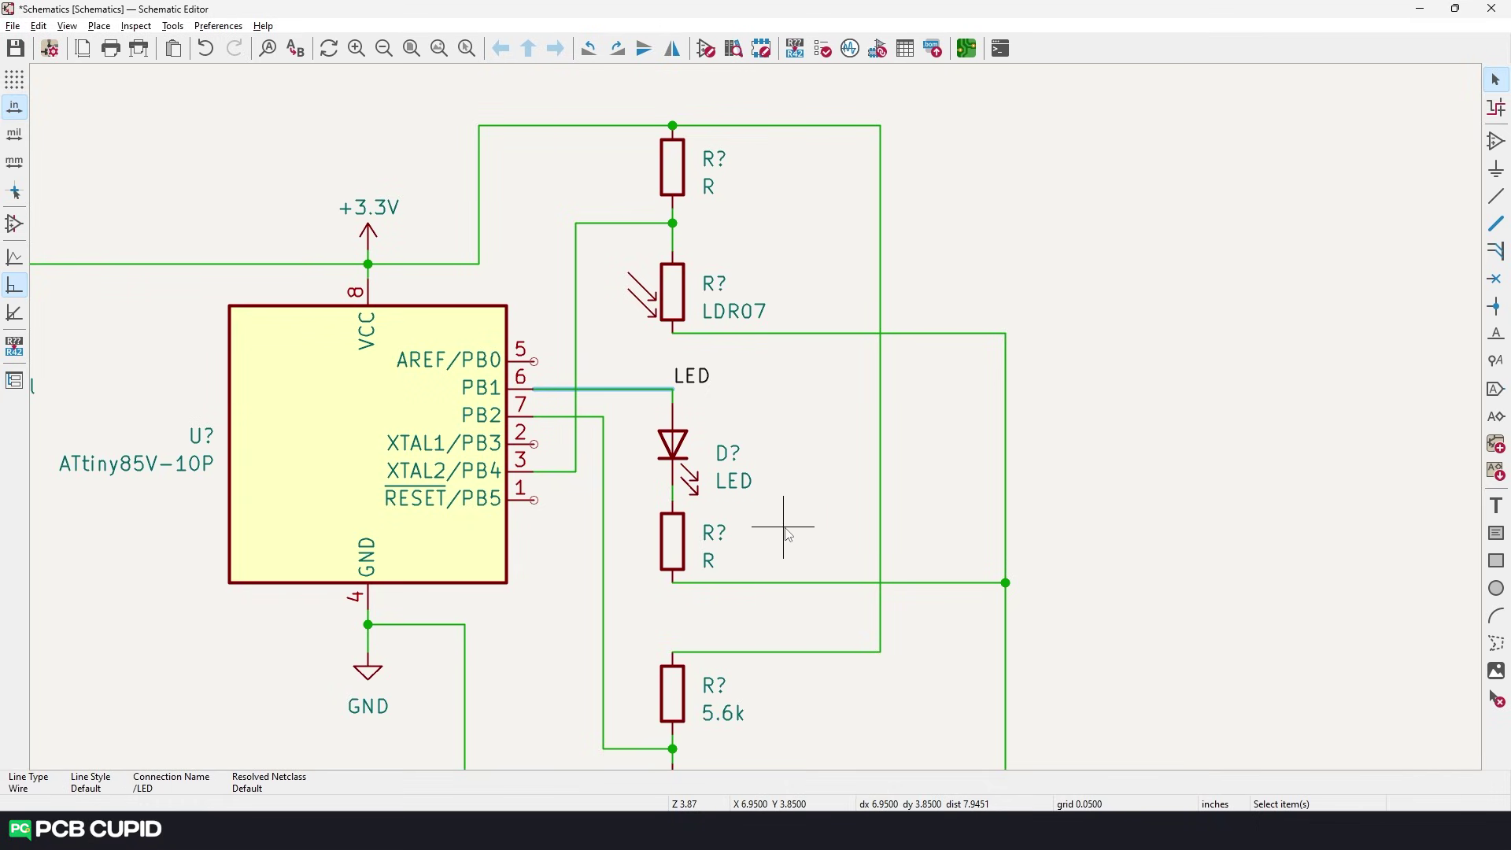
left_click(696, 376)
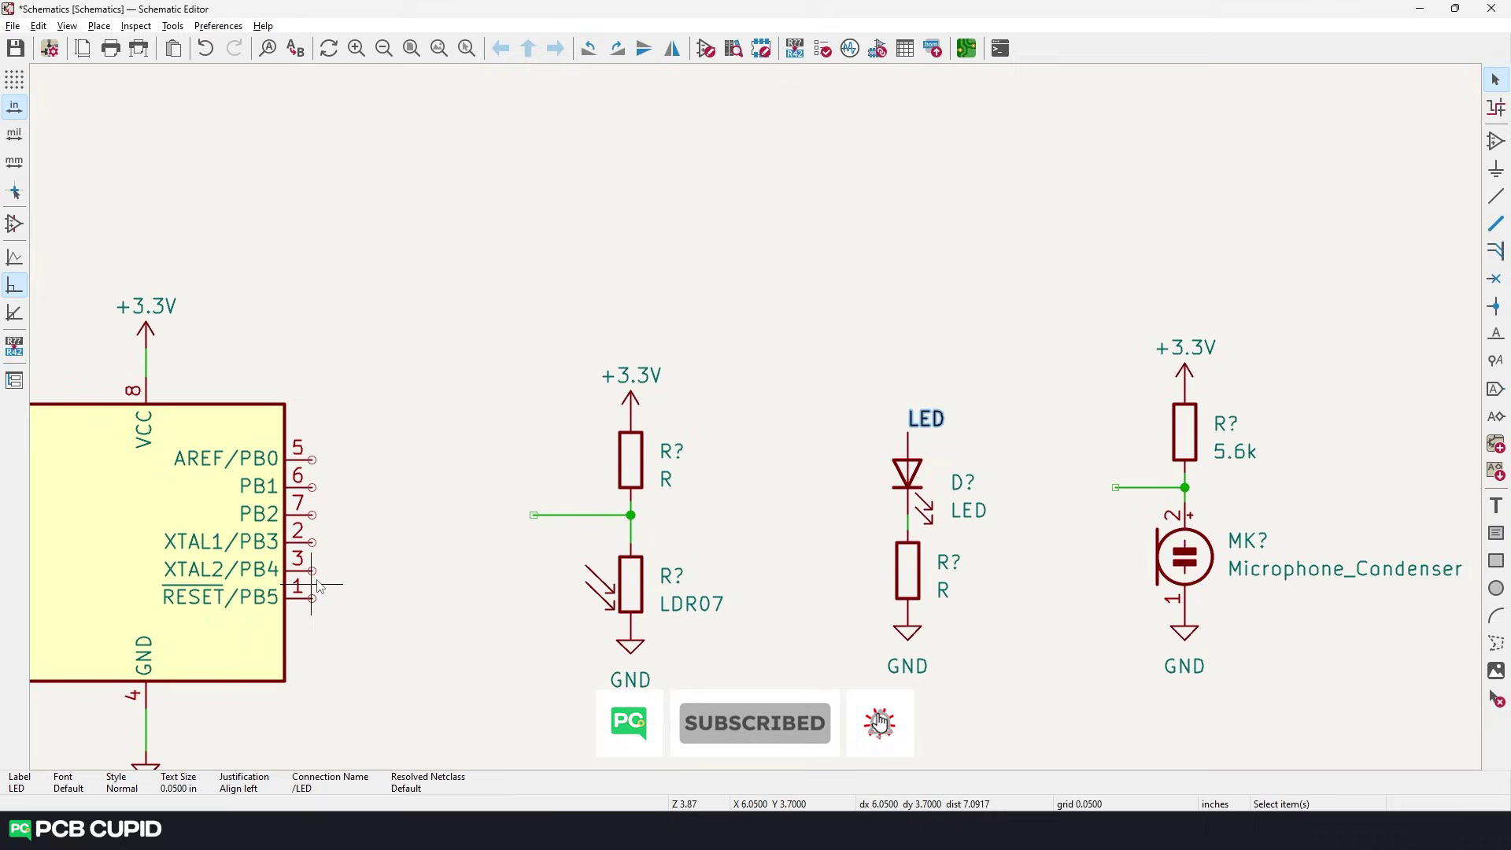
type("LDR")
key("Return")
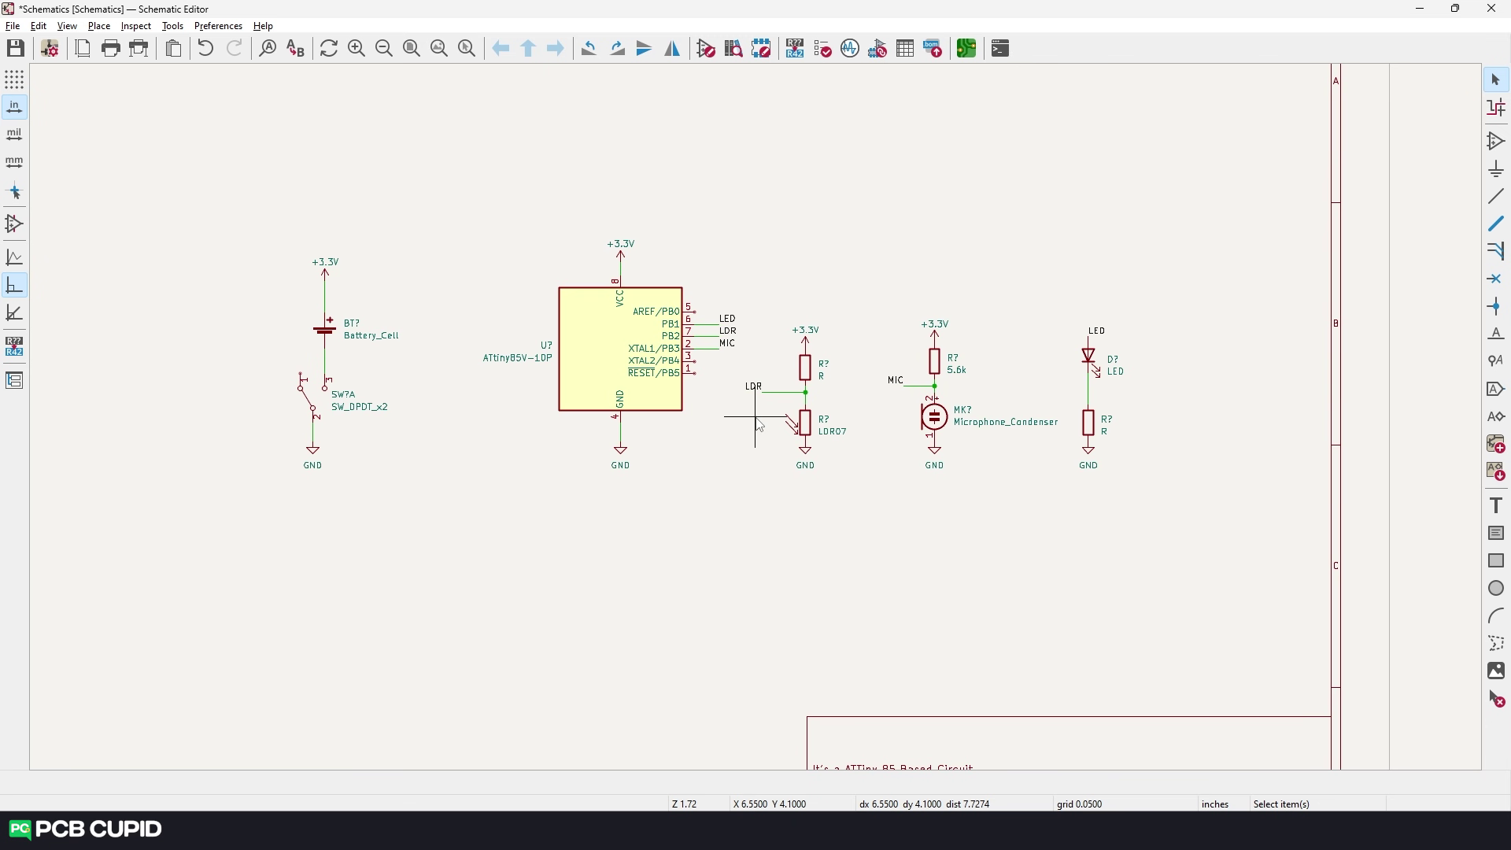
scroll(724, 429, "up", 2)
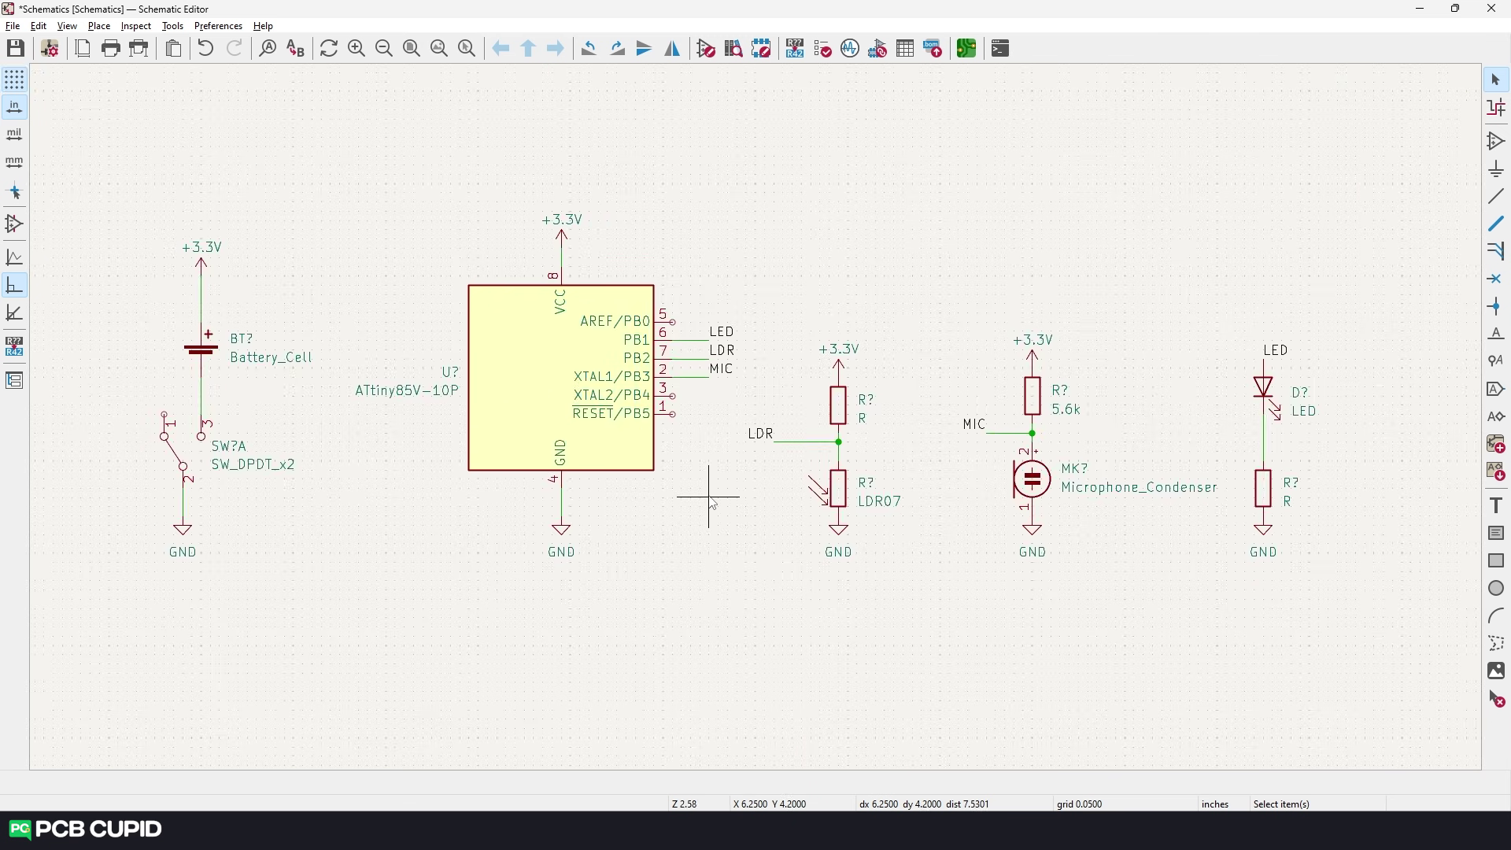
scroll(708, 497, "up", 2)
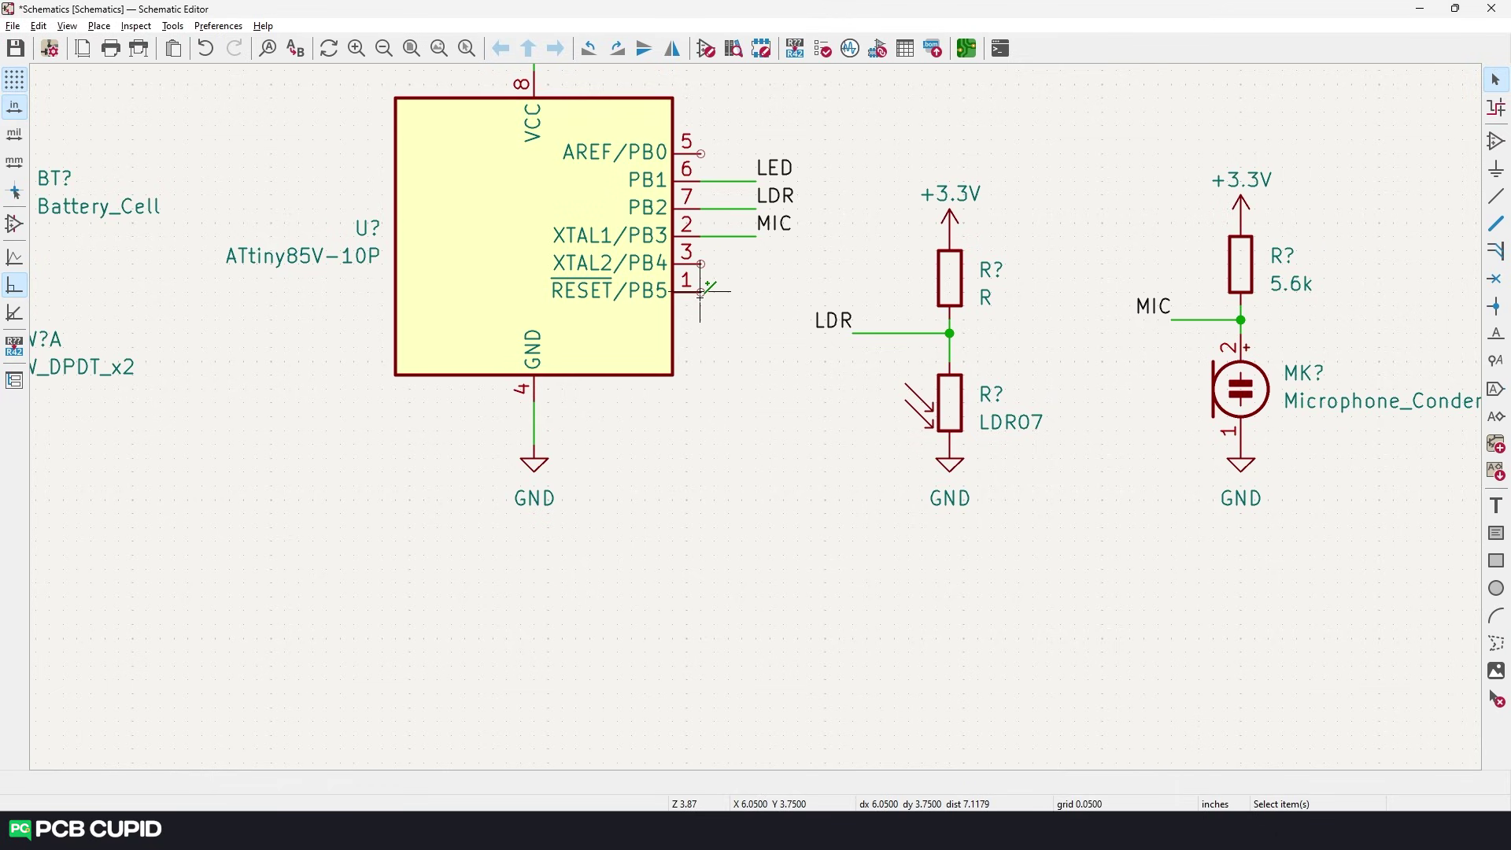
middle_click_drag(741, 383, 612, 506)
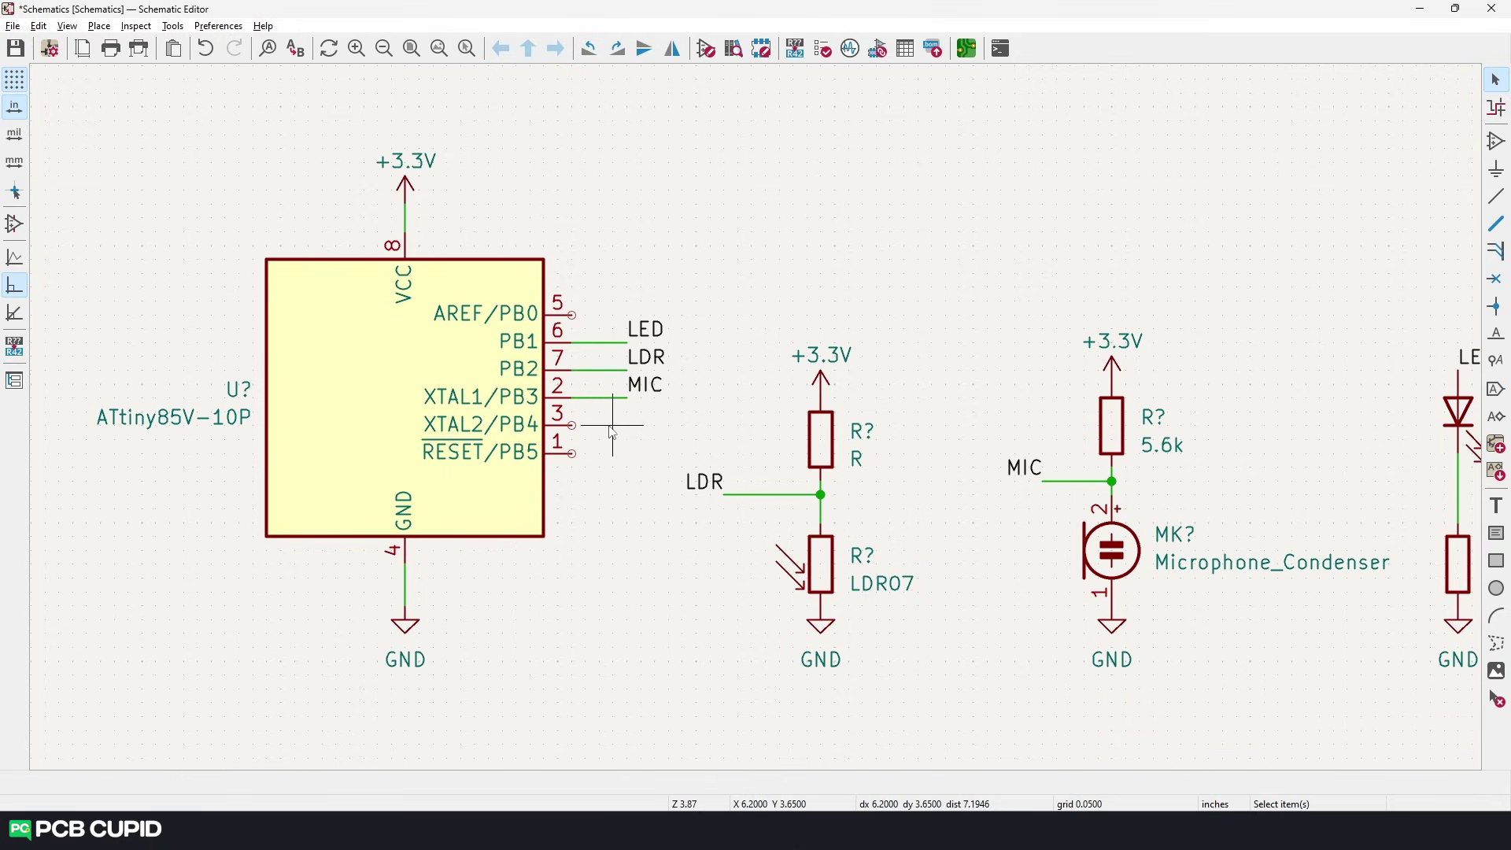
- Flag the unused AREF/PB0 pin of the ATtiny85 as no-connect
left_click(1493, 281)
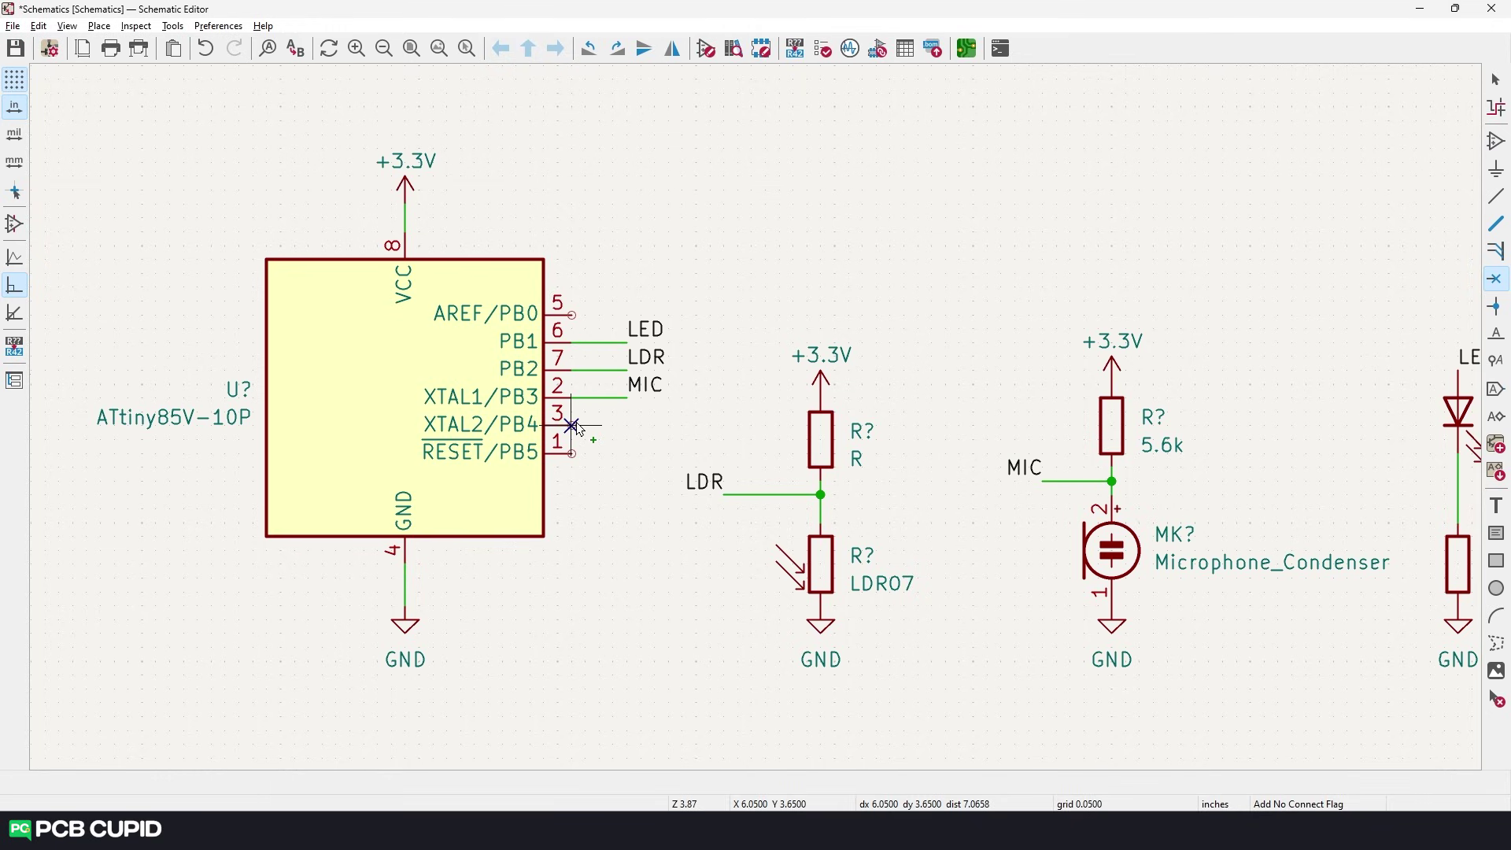
left_click(572, 315)
scroll(747, 409, "down", 2)
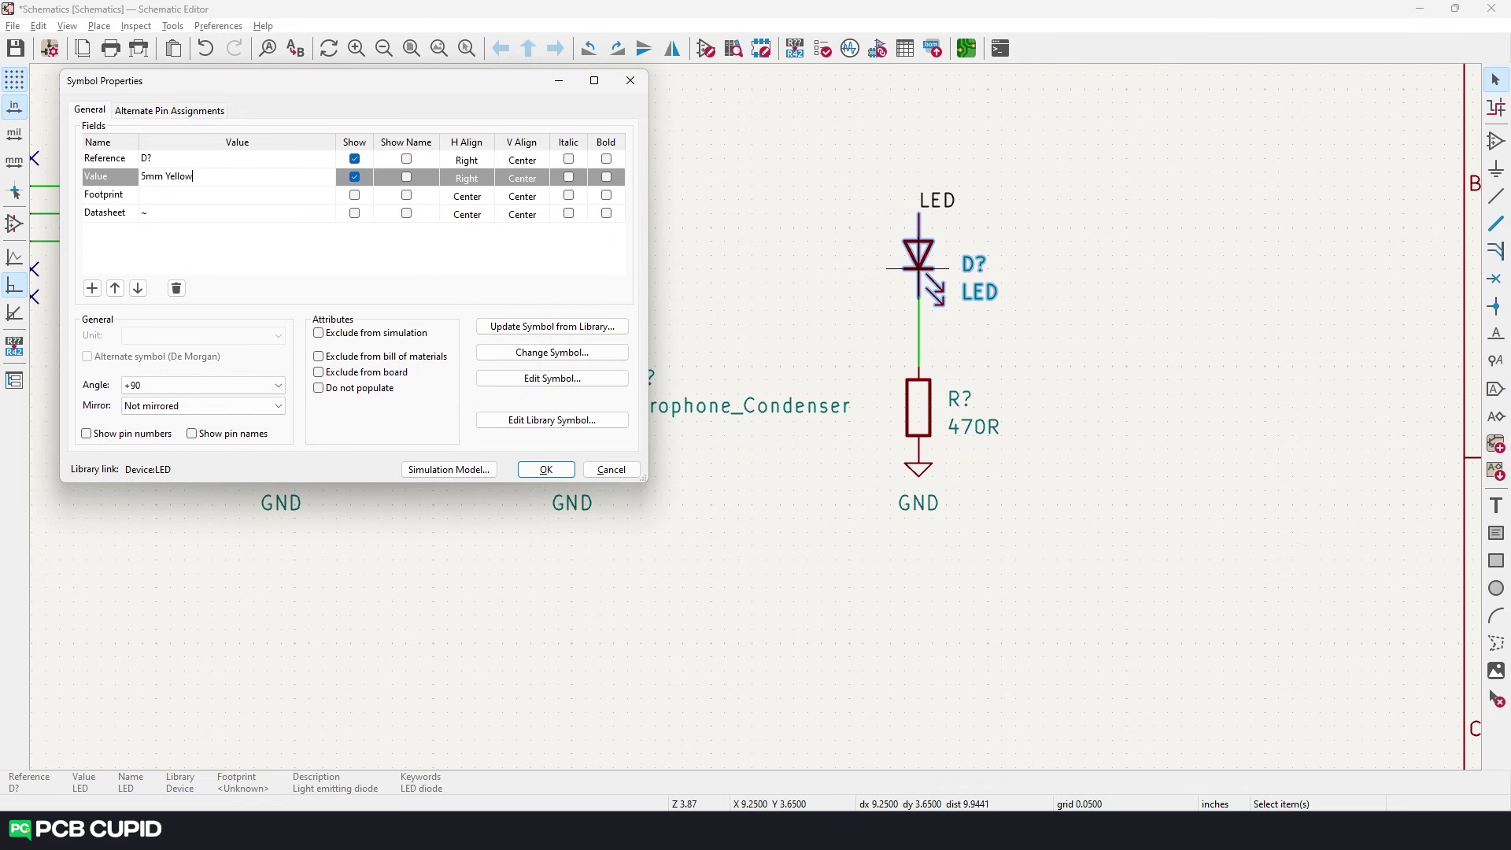
- Set the switch value to Slide Switch and the battery value to 3.3V Cell
double_click(598, 471)
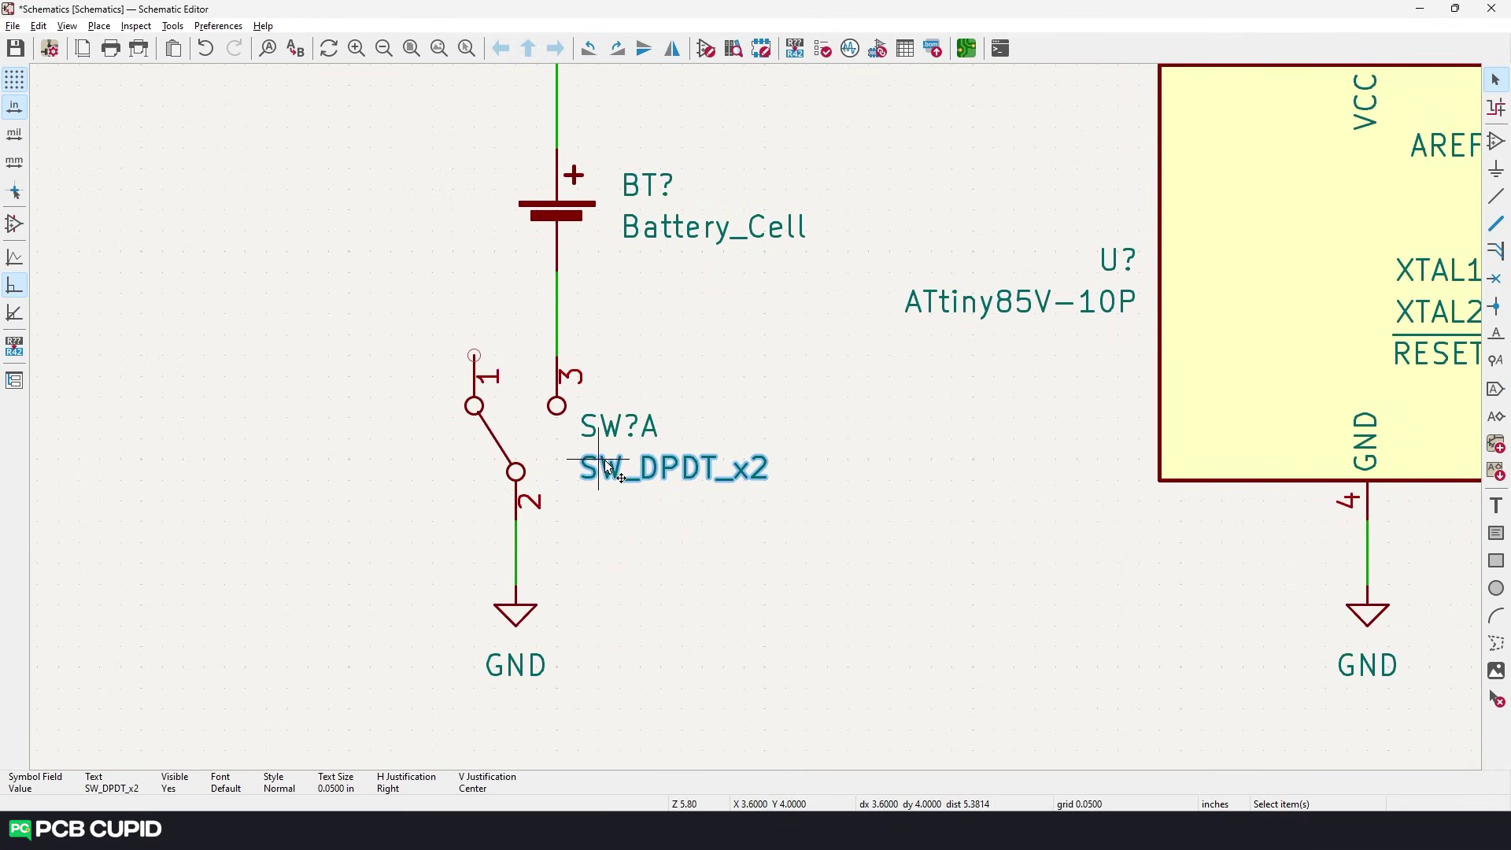
type("Slide Switch")
key("Return")
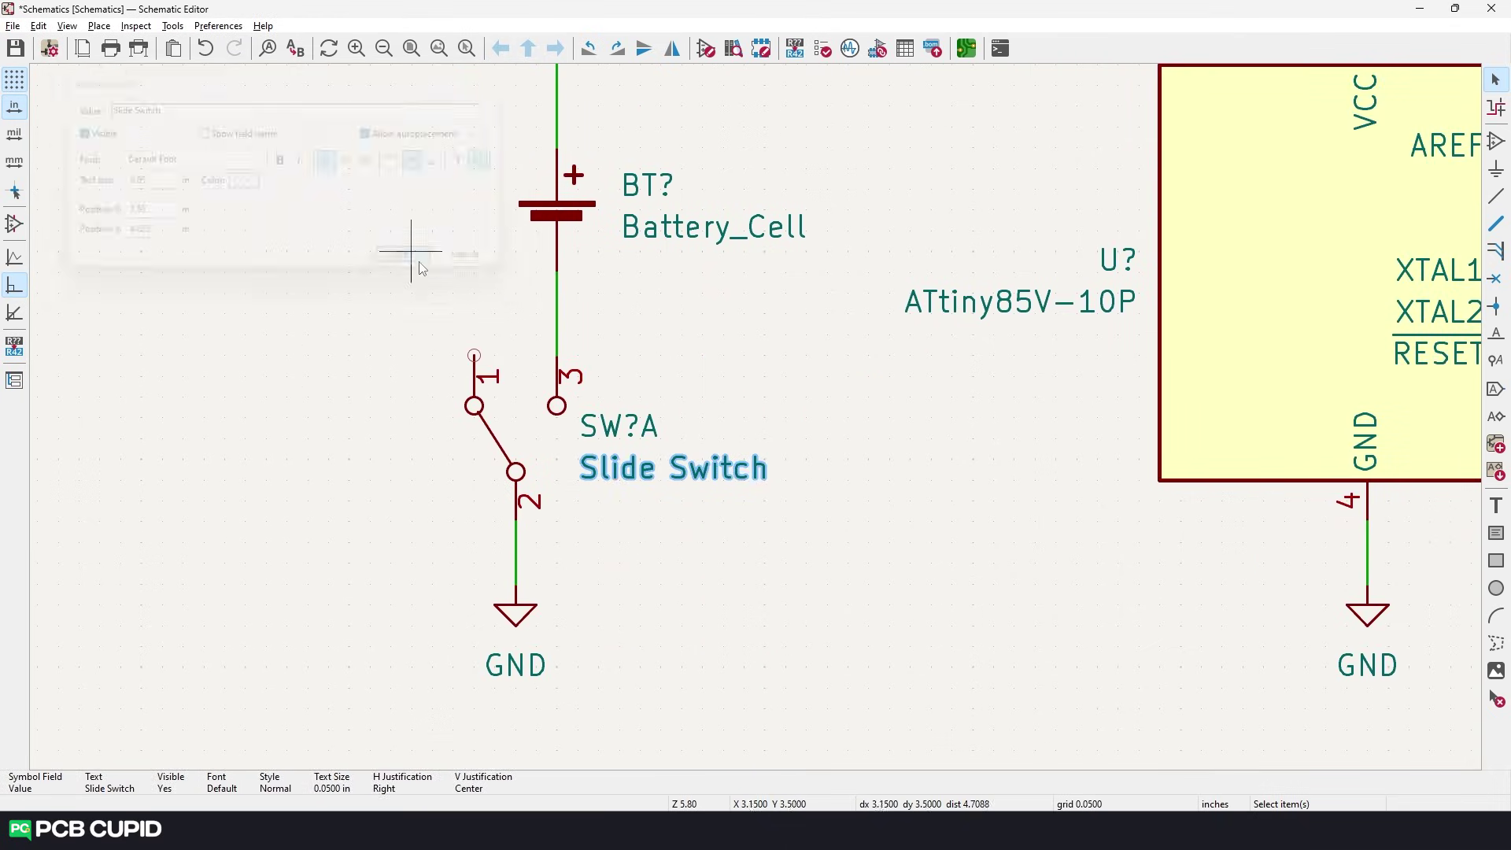
double_click(556, 499)
type("3.3V C")
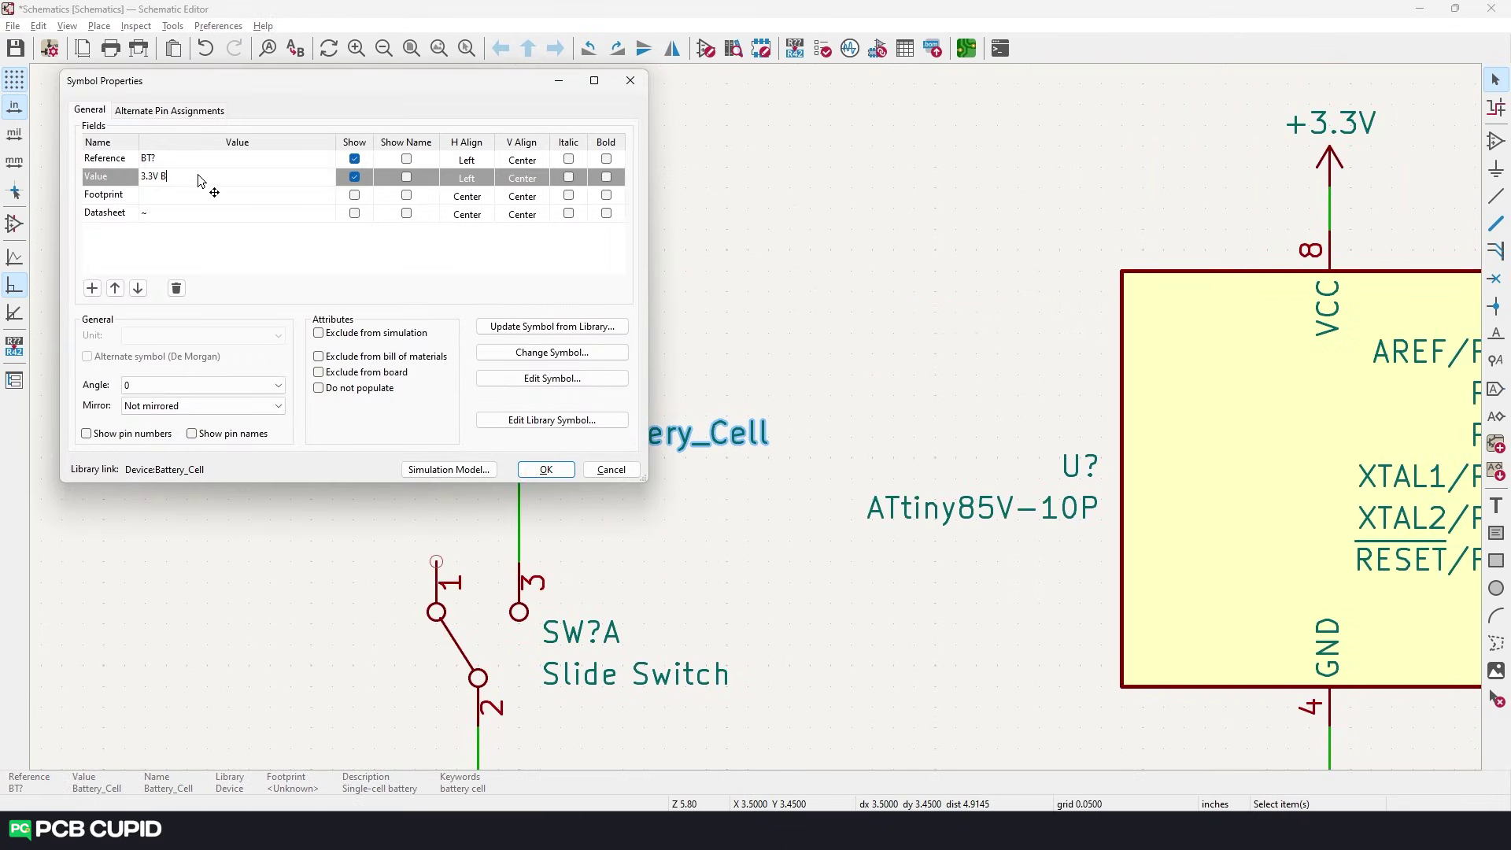
type("ell")
left_click(546, 469)
scroll(871, 479, "down", 3)
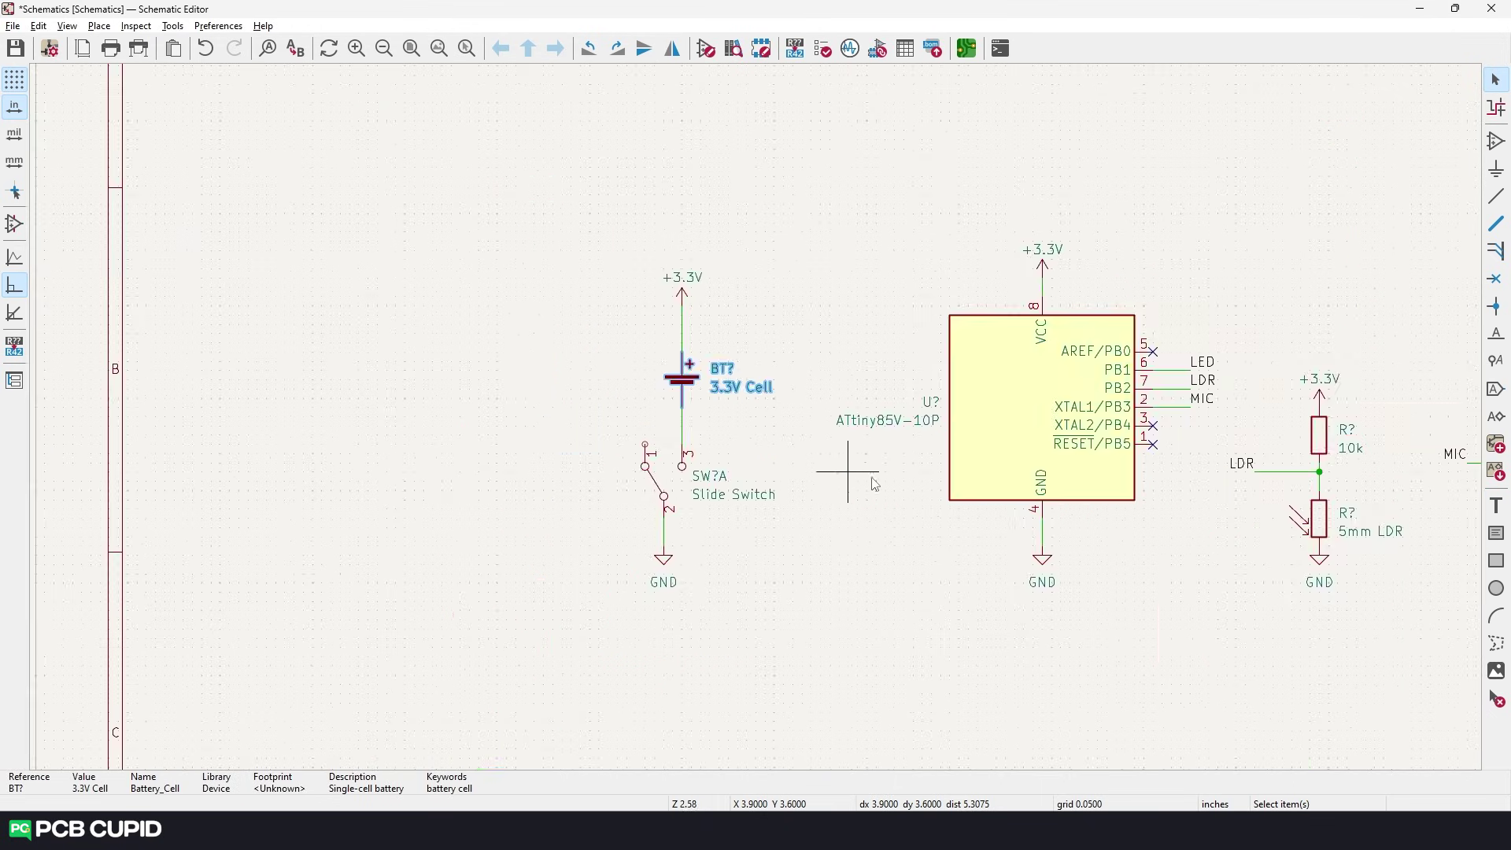
mouse_move(870, 479)
middle_mouse_down()
mouse_move(439, 467)
mouse_move(319, 500)
middle_mouse_up()
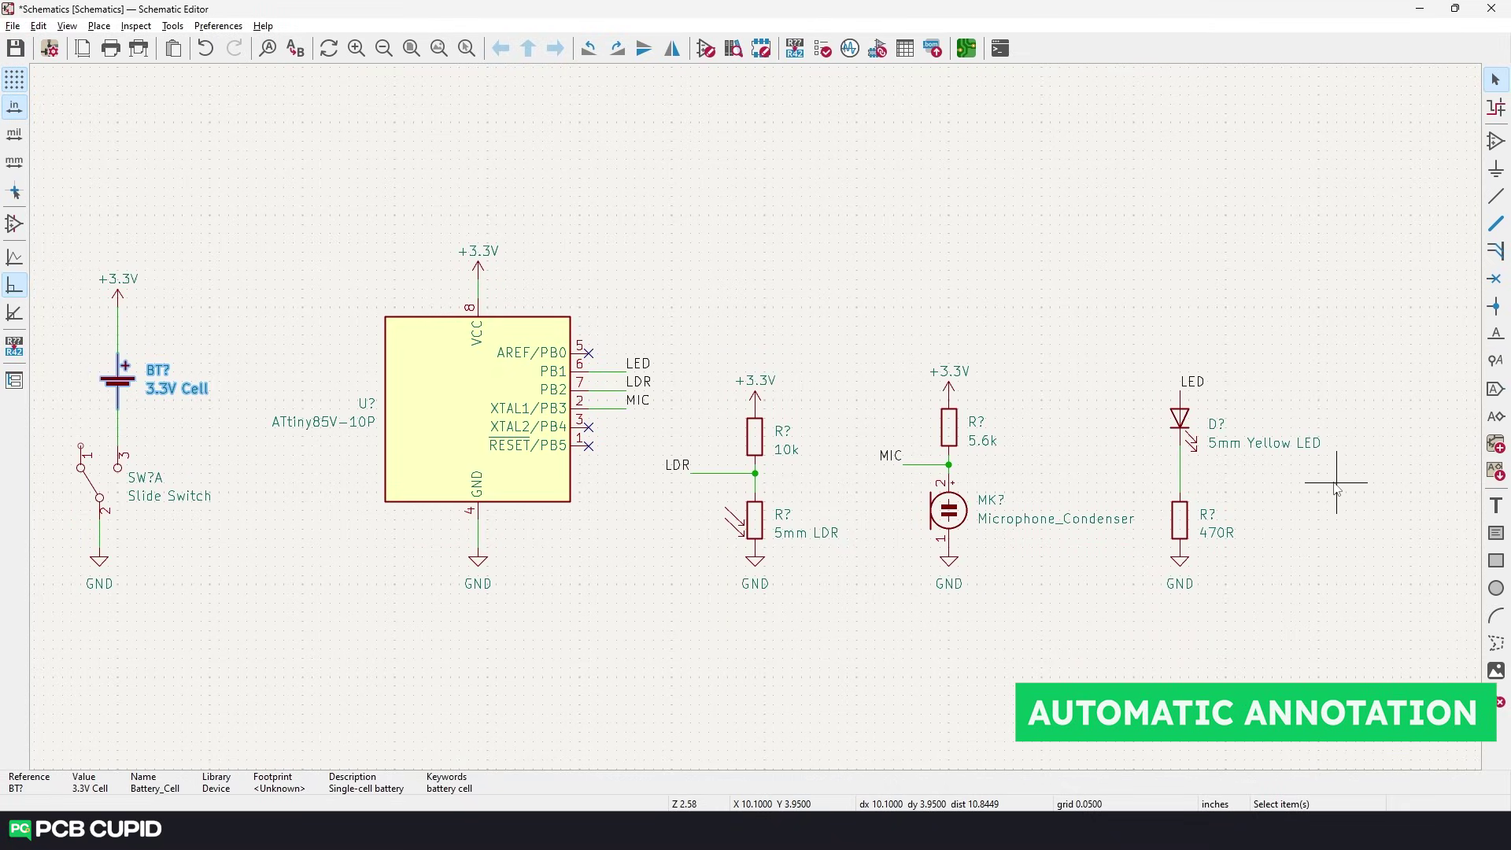
- Annotate all symbols automatically as BT1, SW1A, U1, R1–R4, MK1 and D1
key("Escape")
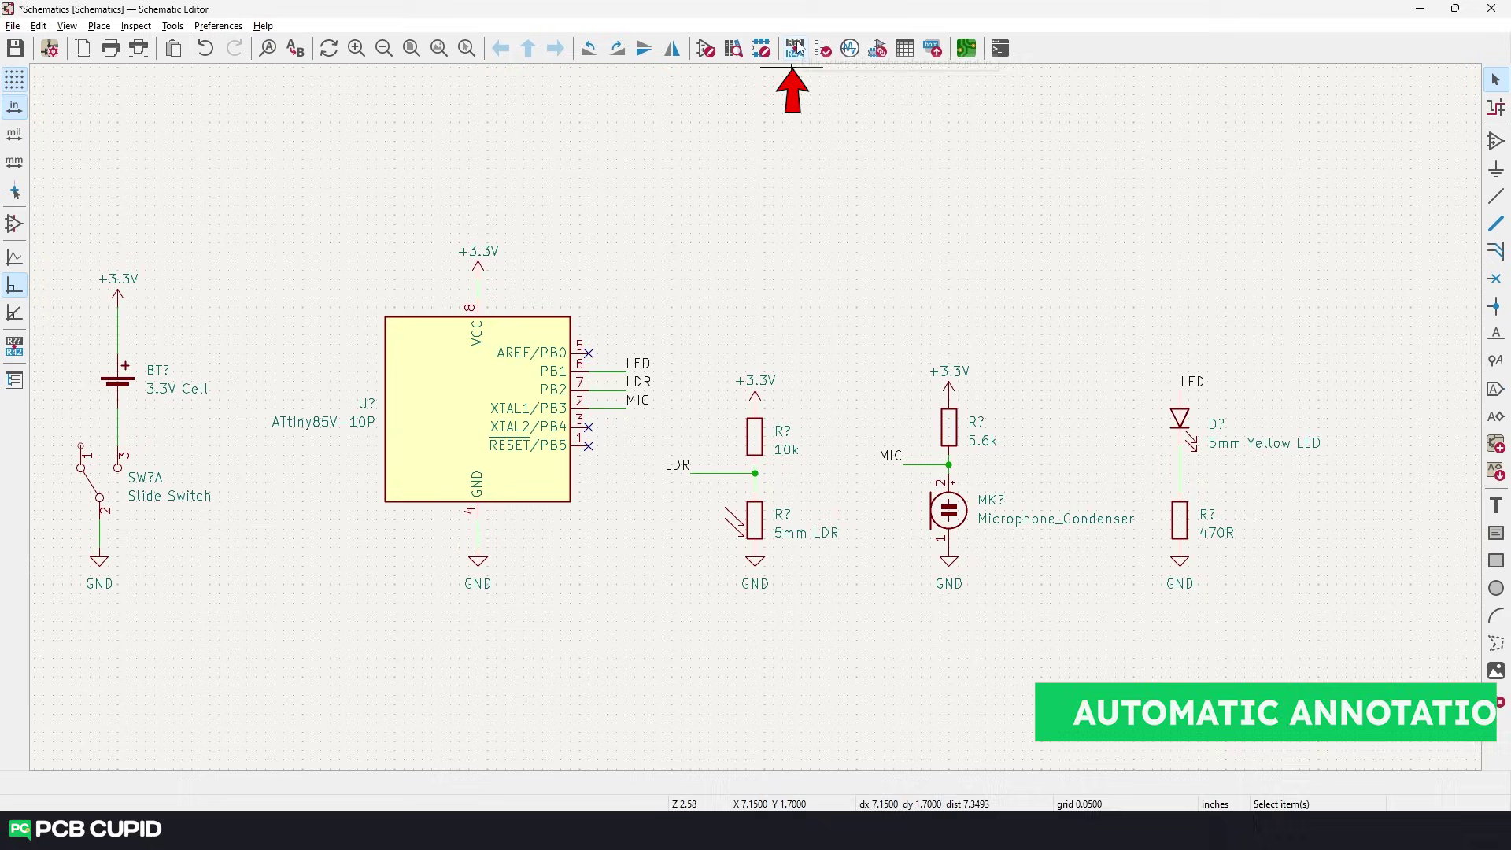
left_click(795, 47)
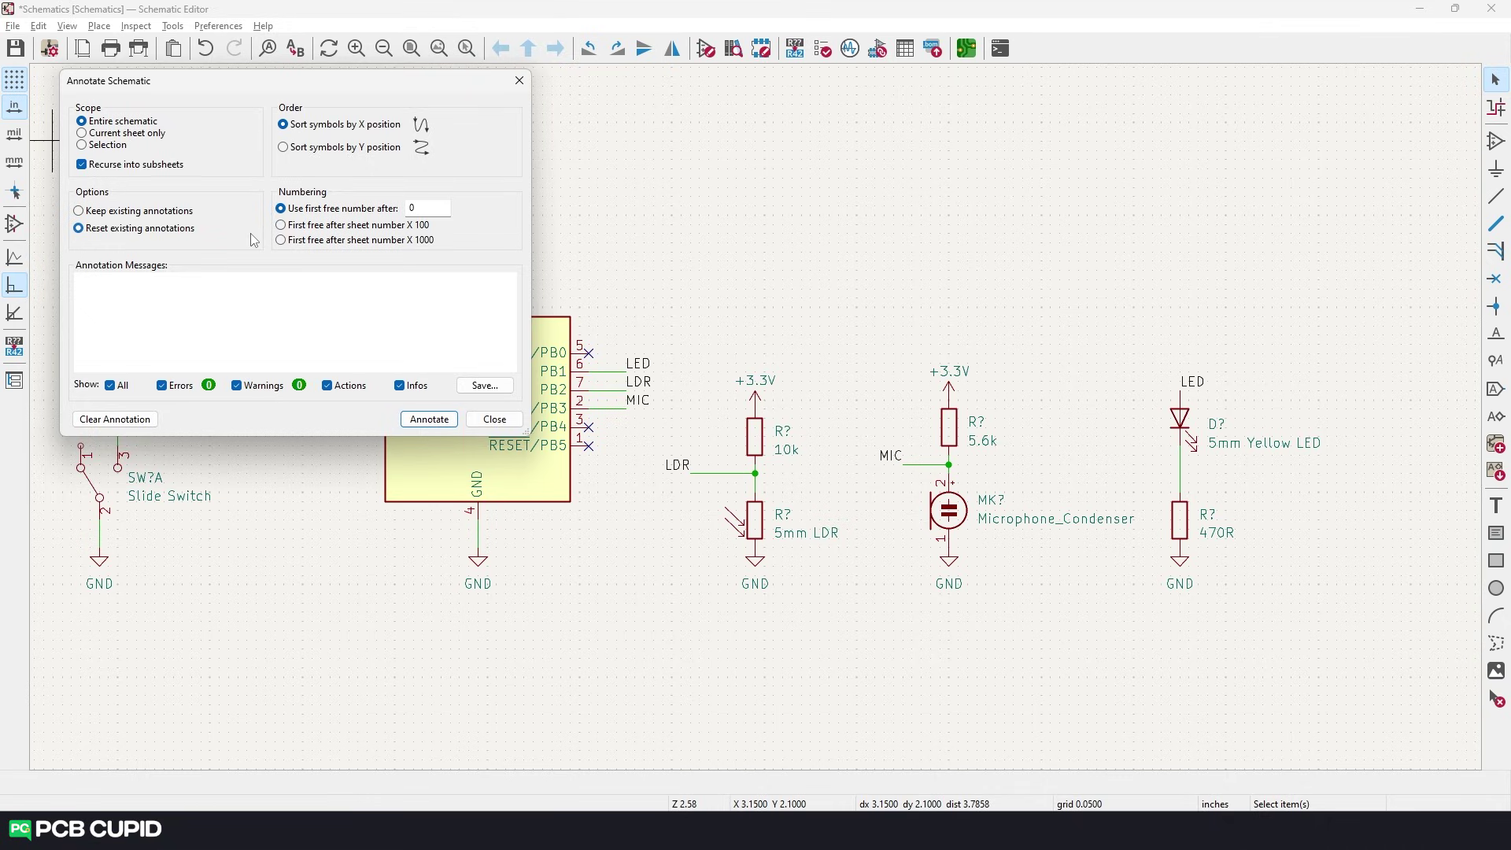
left_click(435, 422)
left_click(494, 419)
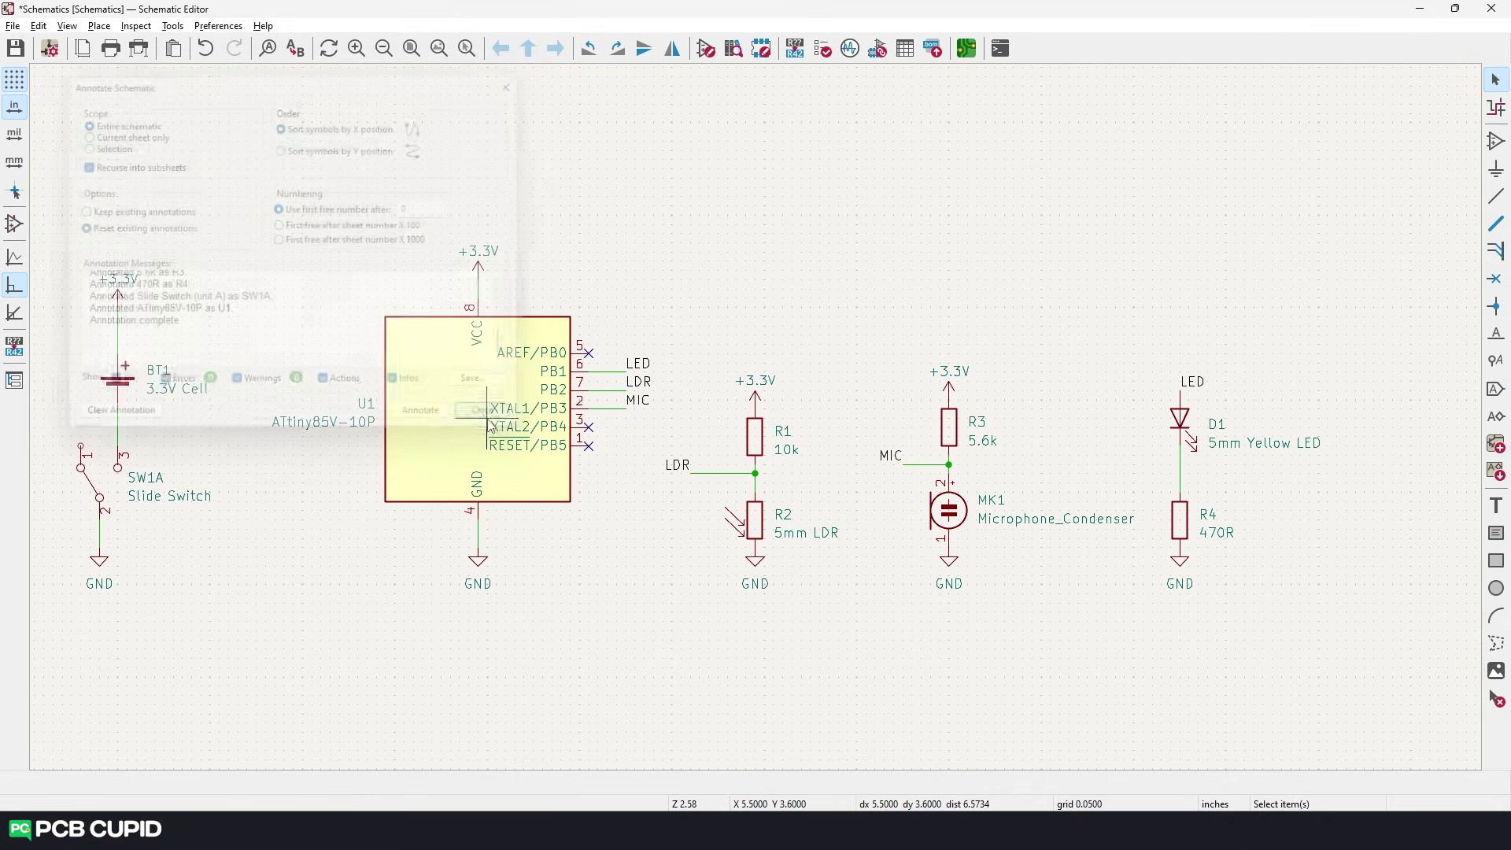
- Pan across the annotated circuit and save the schematic
scroll(253, 401, "up", 2)
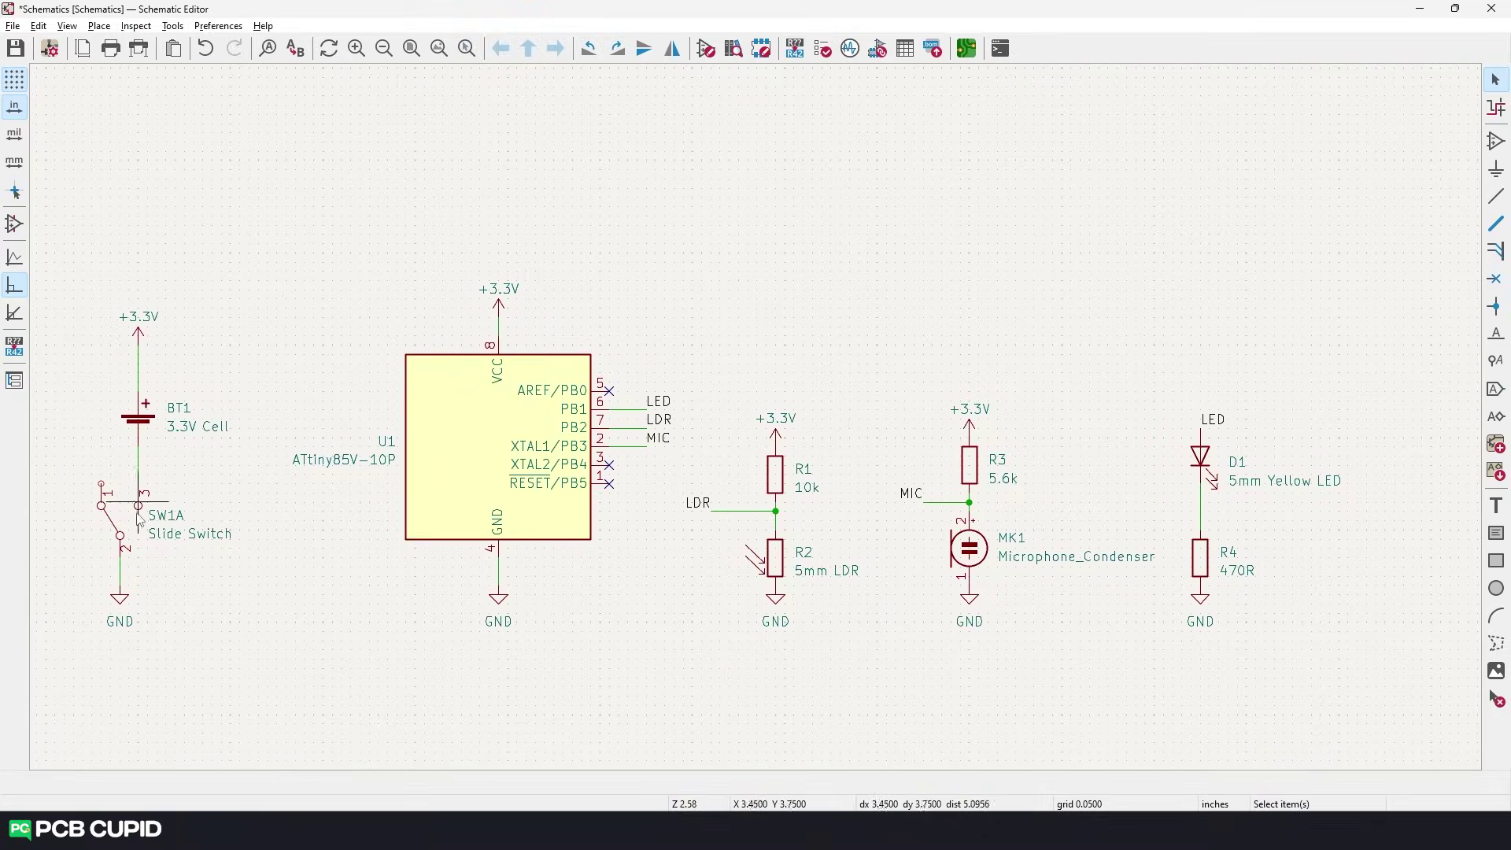
middle_click_drag(796, 401, 579, 330)
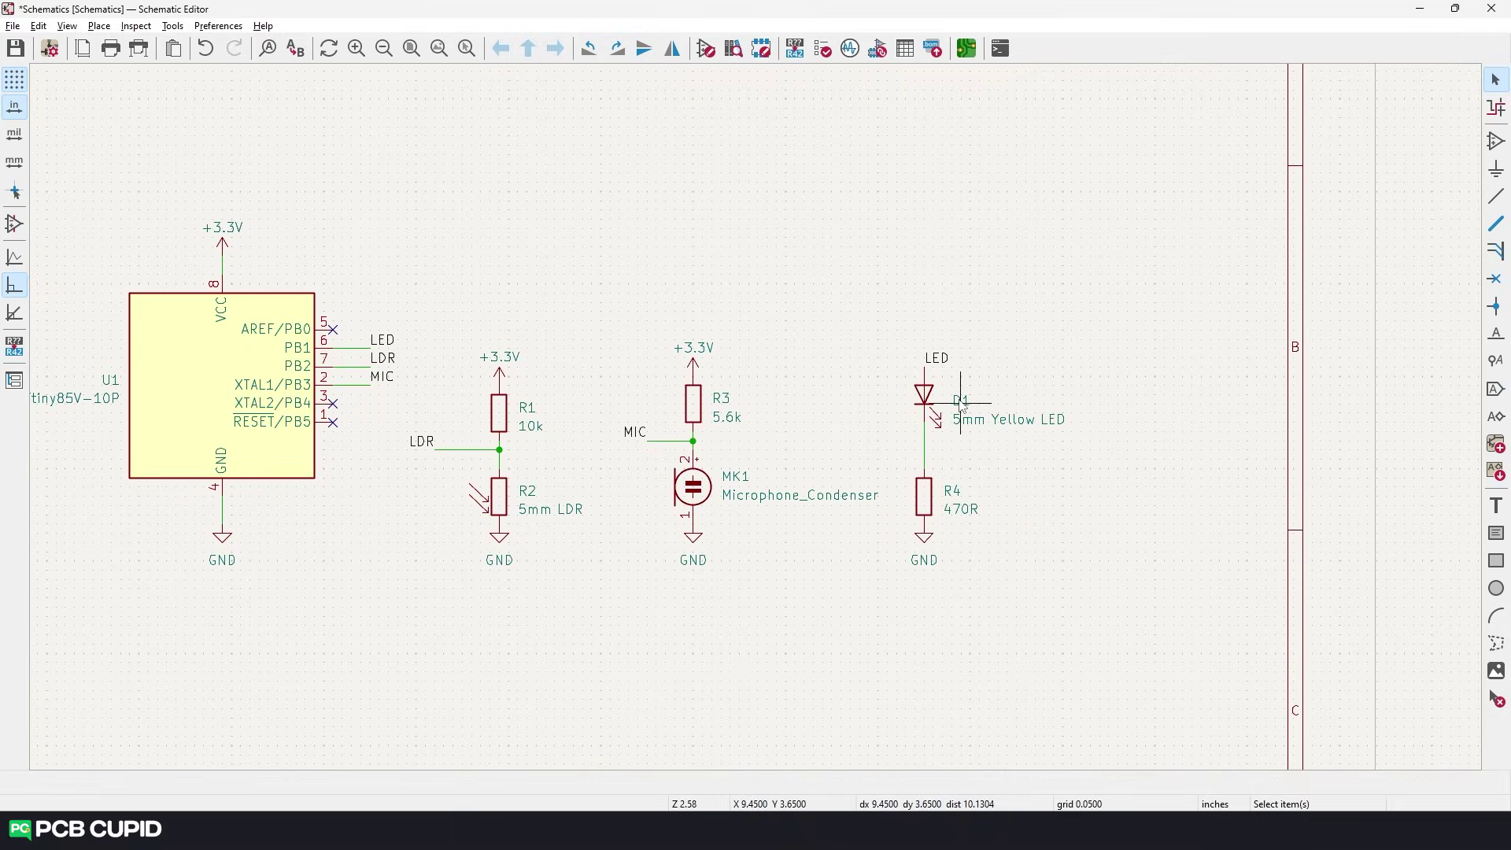
middle_click_drag(545, 411, 1001, 400)
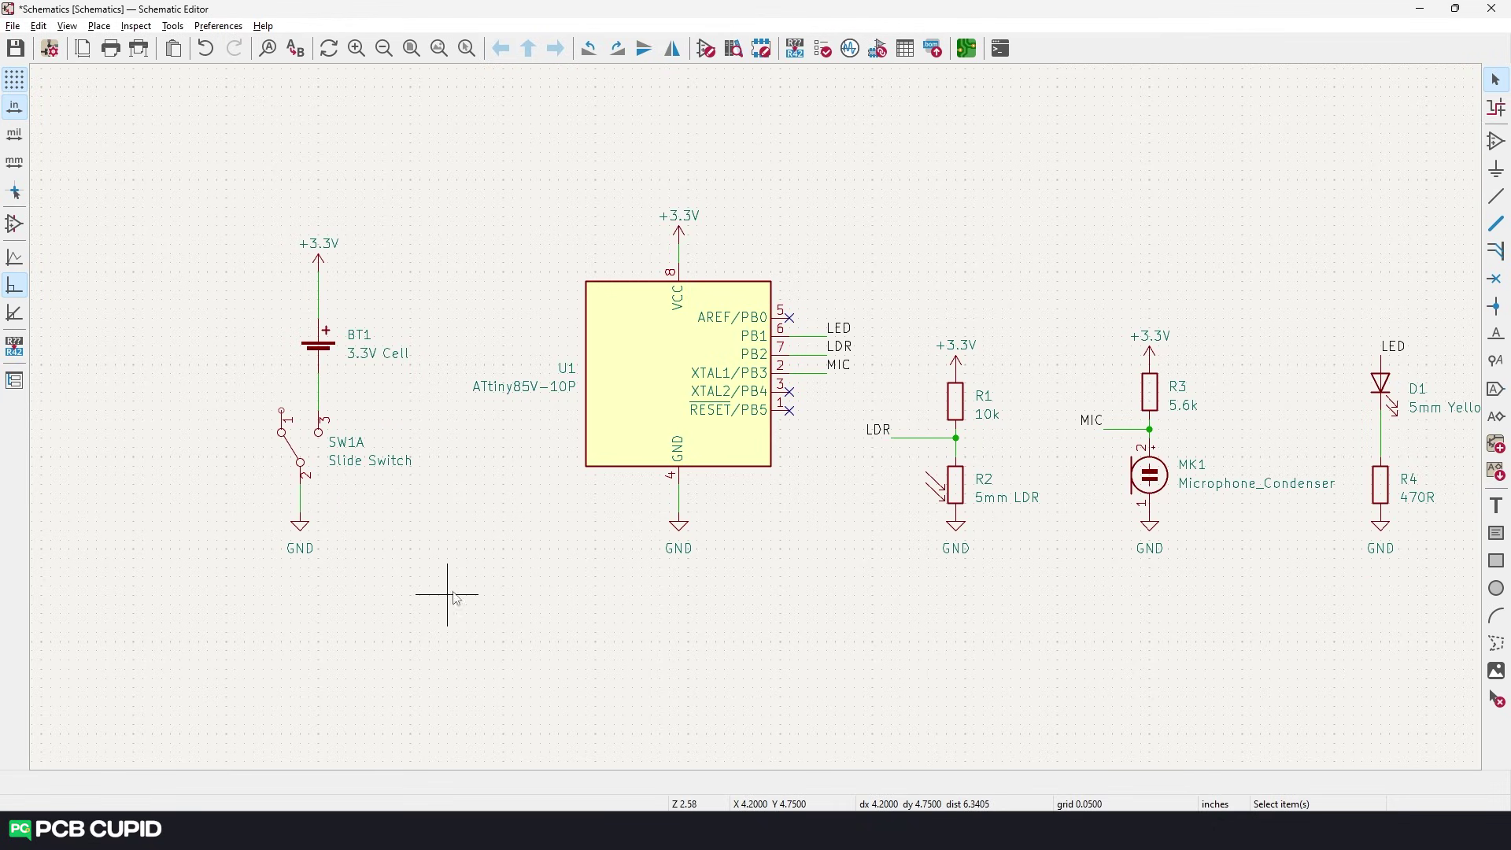
scroll(455, 598, "down", 5)
key("ctrl+s")
scroll(519, 606, "up", 5)
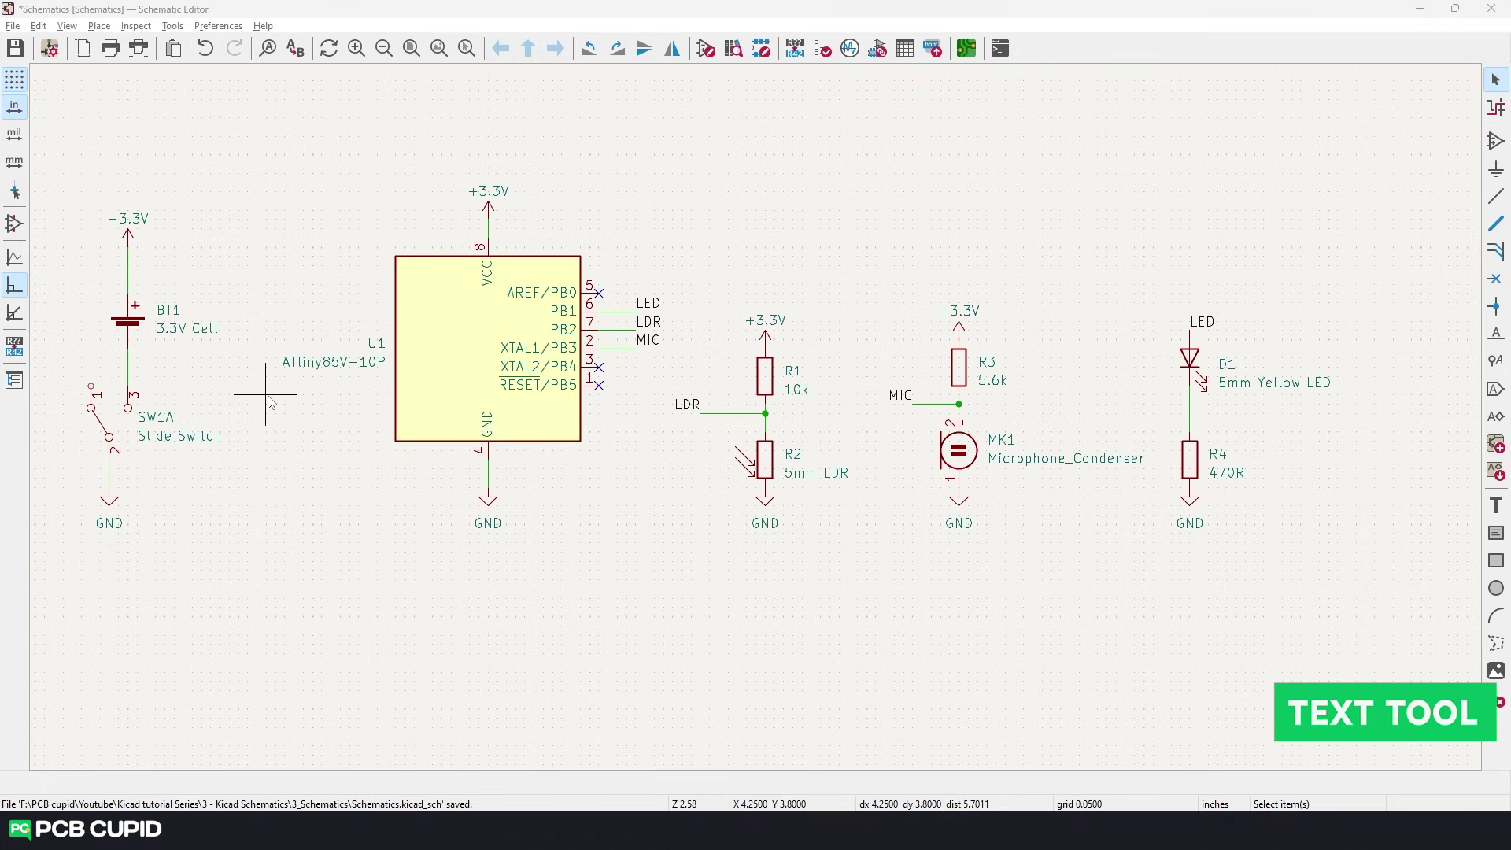
- Place a Battery Unit text caption below the battery circuit
left_click(1496, 505)
left_click(1475, 533)
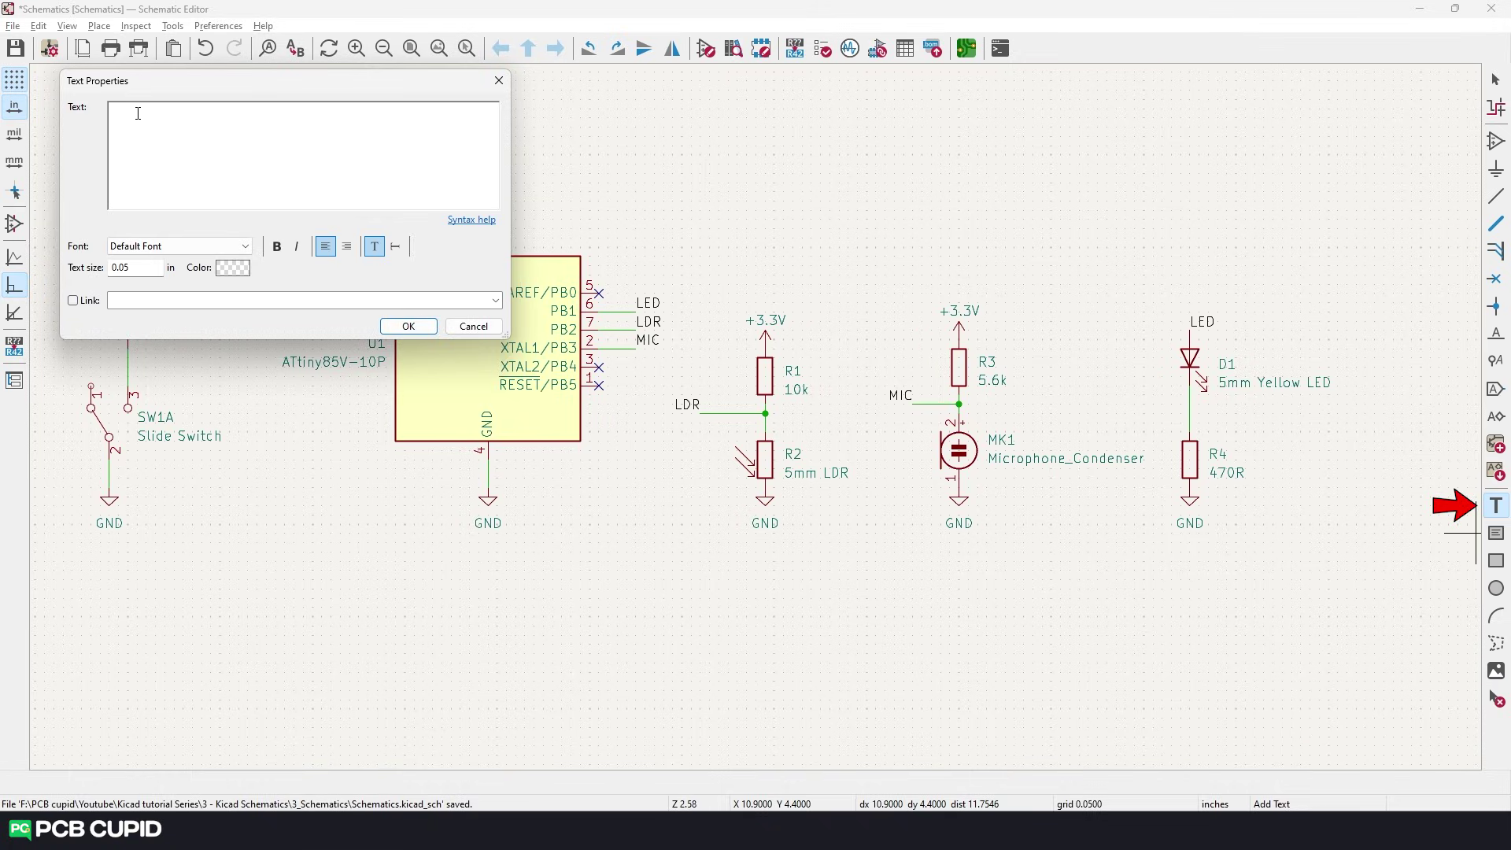
type("Battery Unit")
left_click(409, 326)
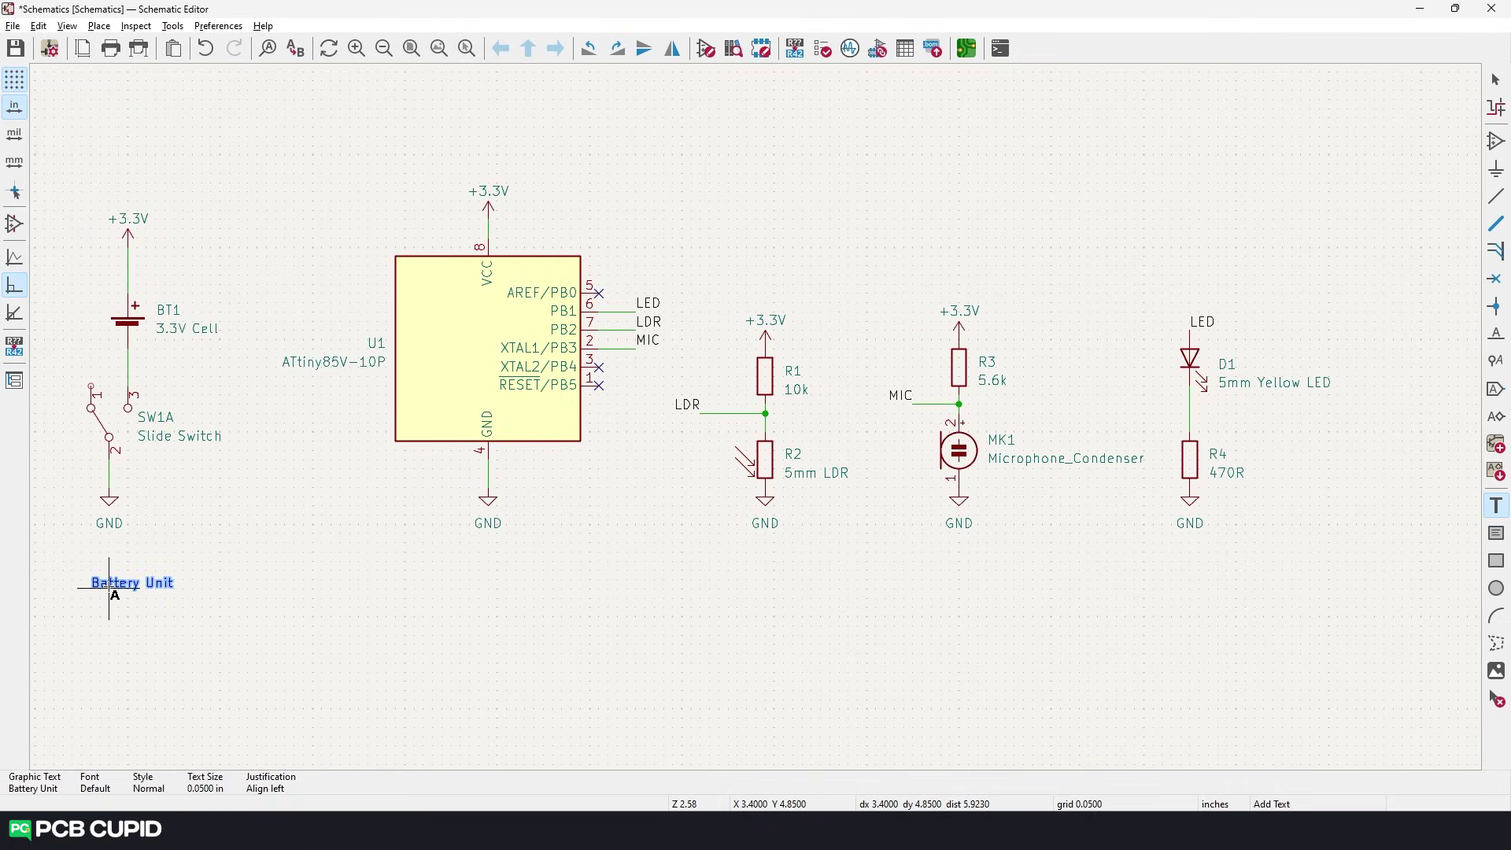
left_click(99, 586)
- Place a Microcontroller Unit caption below the chip, plus a second copy
left_click(441, 596)
type("Microcontroller Unit")
left_click(409, 325)
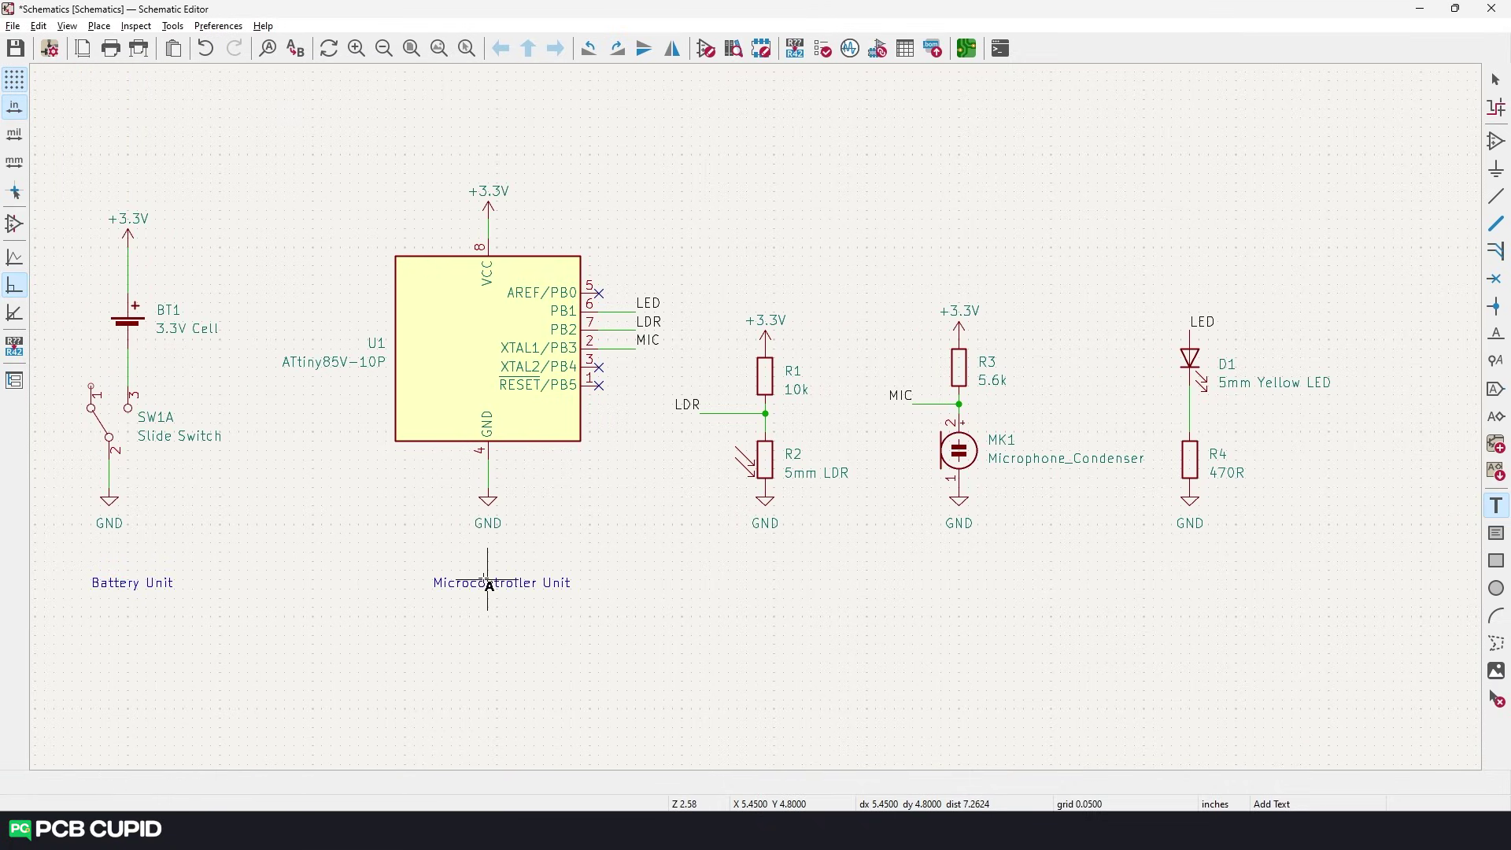
left_click(434, 589)
left_click(712, 594)
key("Escape")
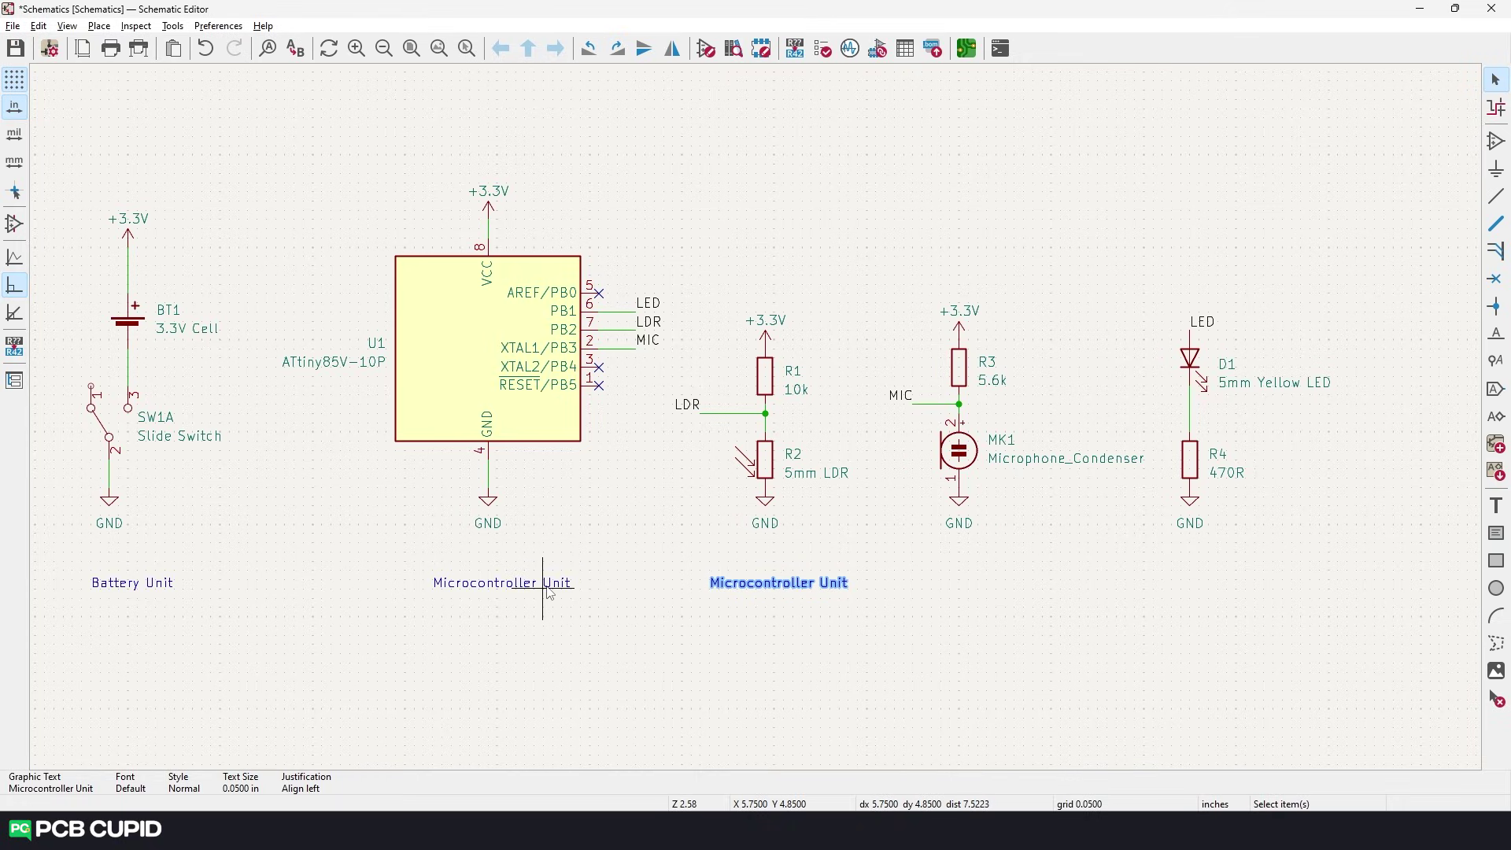
- Rename the copy to LDR Unit, then duplicate it as Sound Sensing Unit
double_click(758, 592)
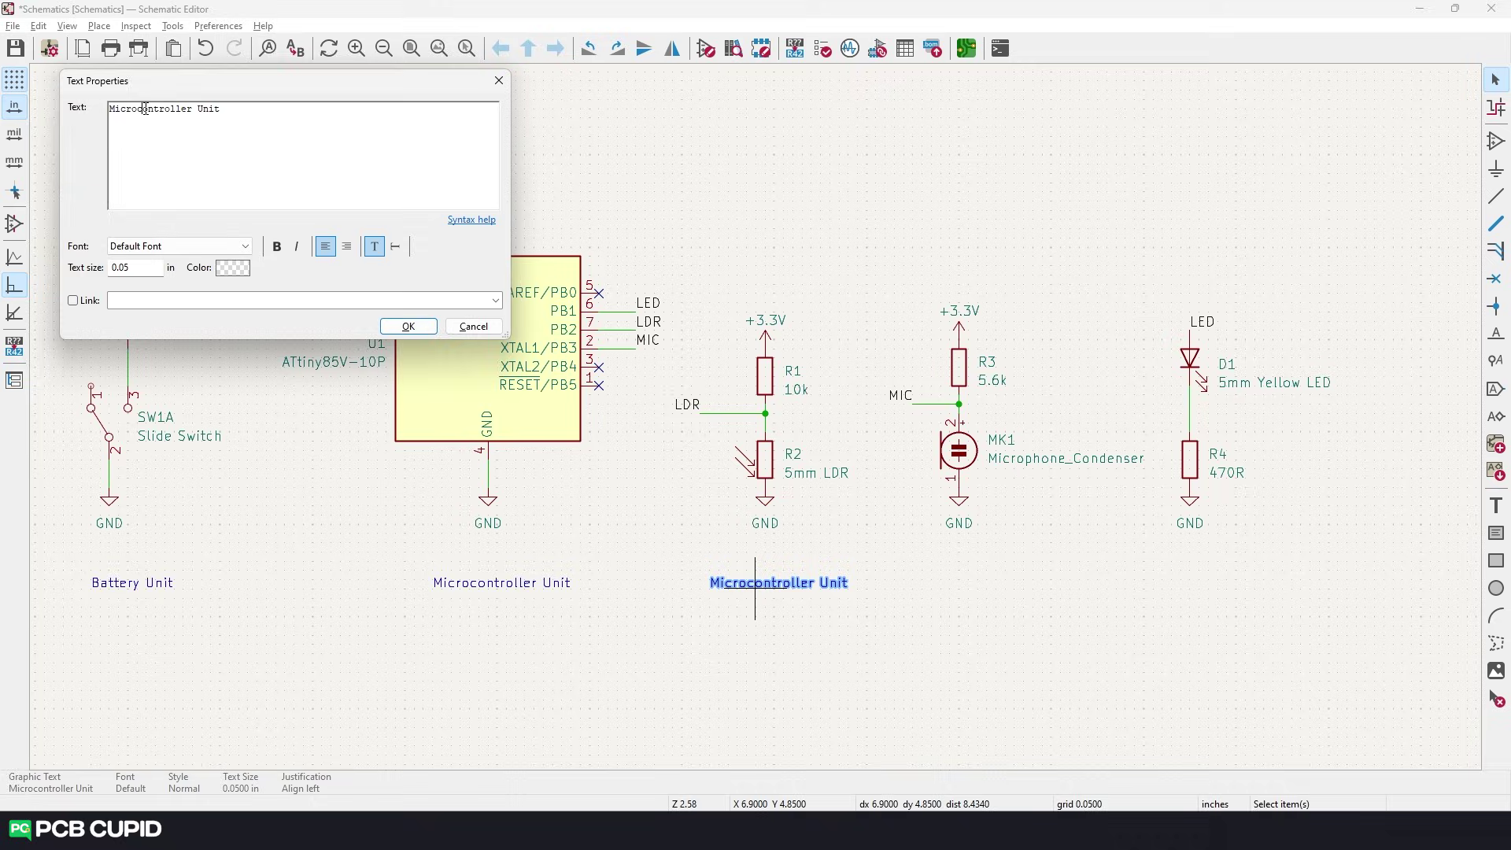
type("LDR Unit")
key("Return")
key("ctrl+d")
double_click(977, 583)
double_click(117, 109)
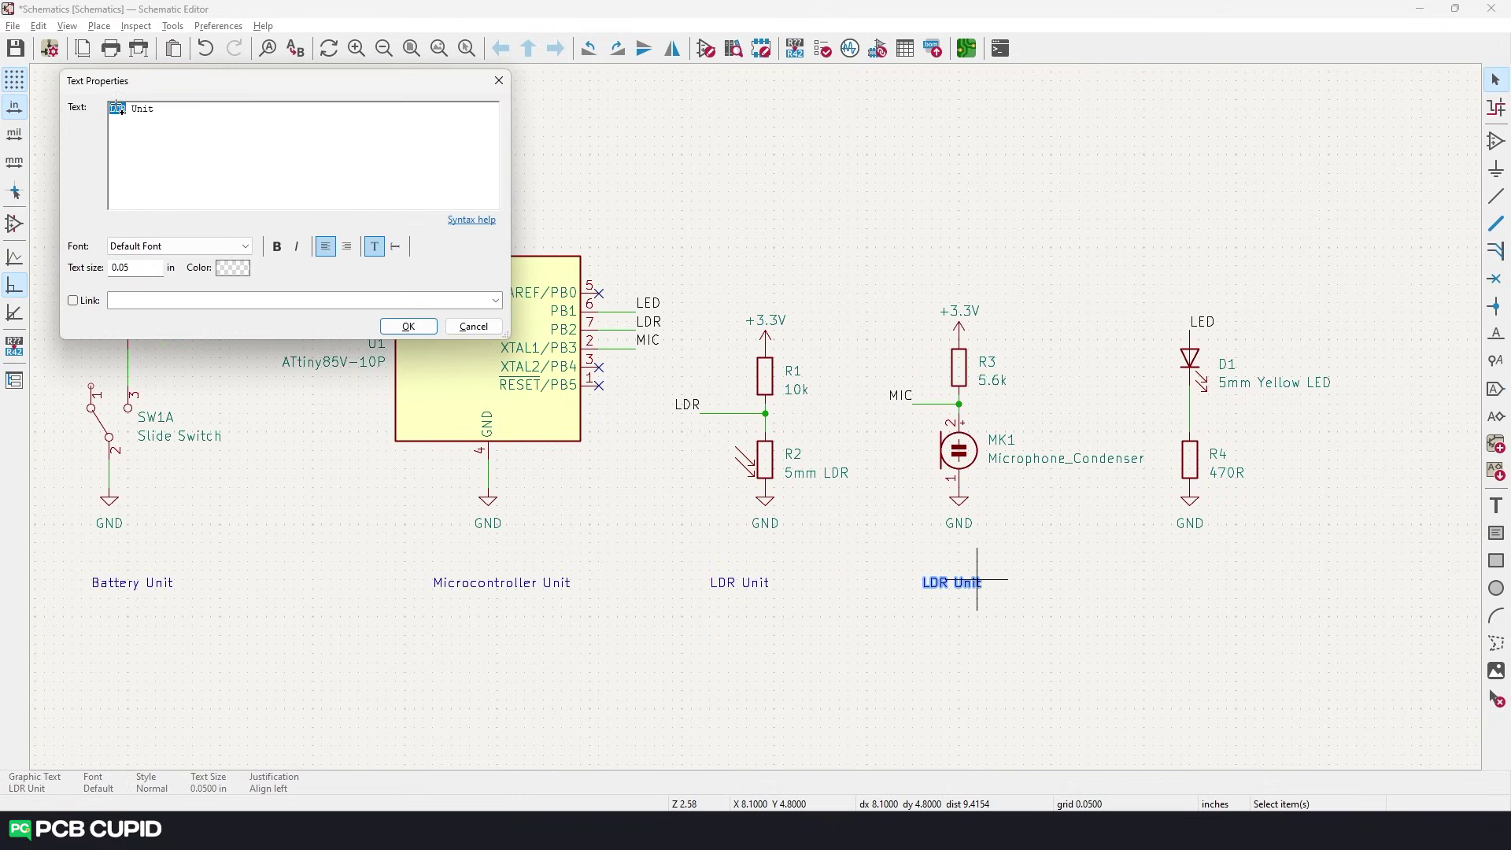
type("Sound Sensing")
key("Return")
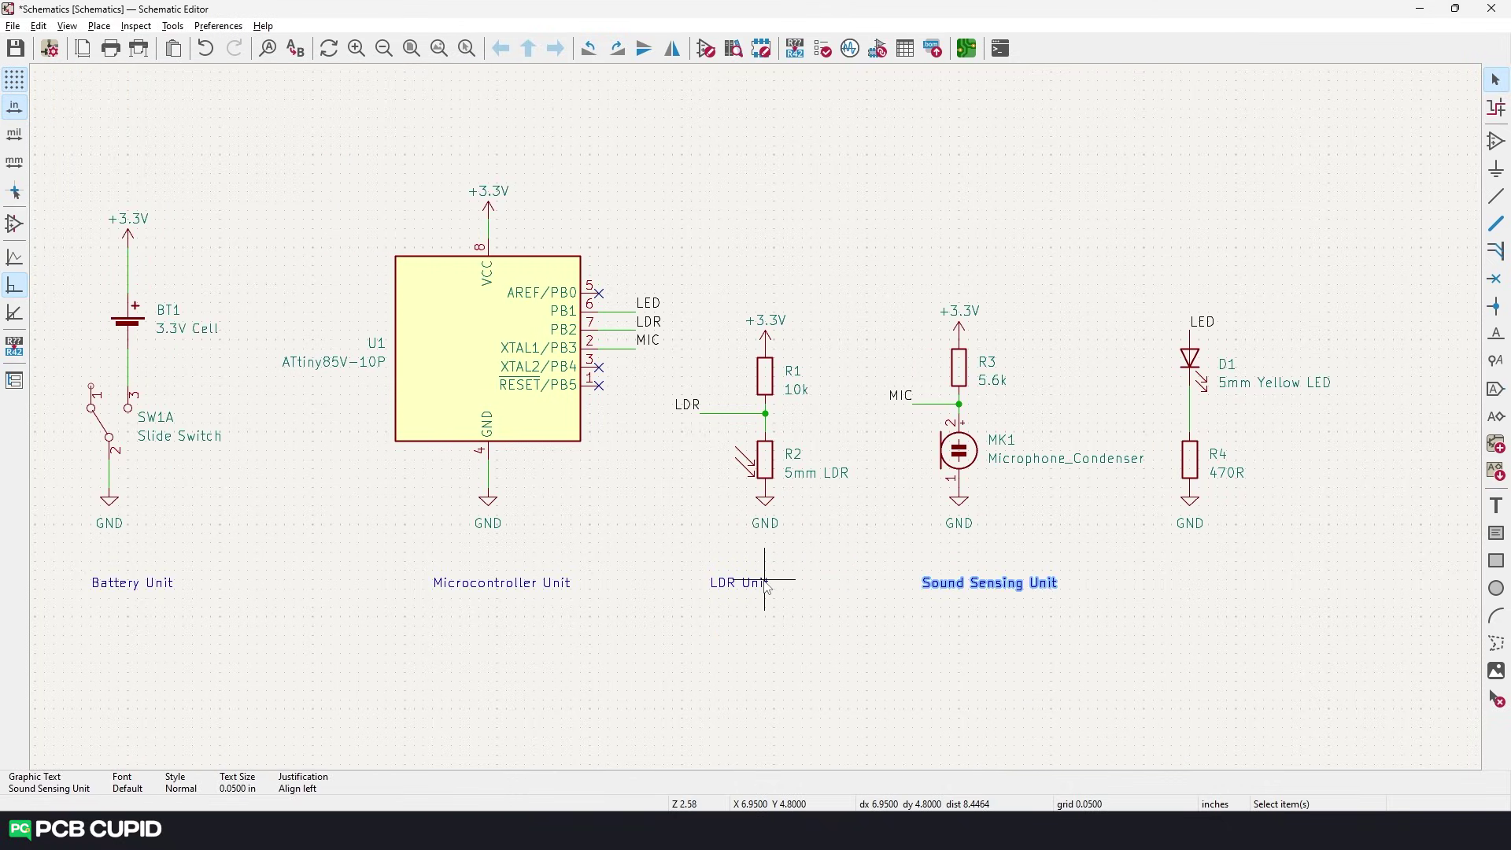
- Rename the captions to Ligth Sensing Unit and Ligth Unit
double_click(760, 586)
type("ing")
key("Return")
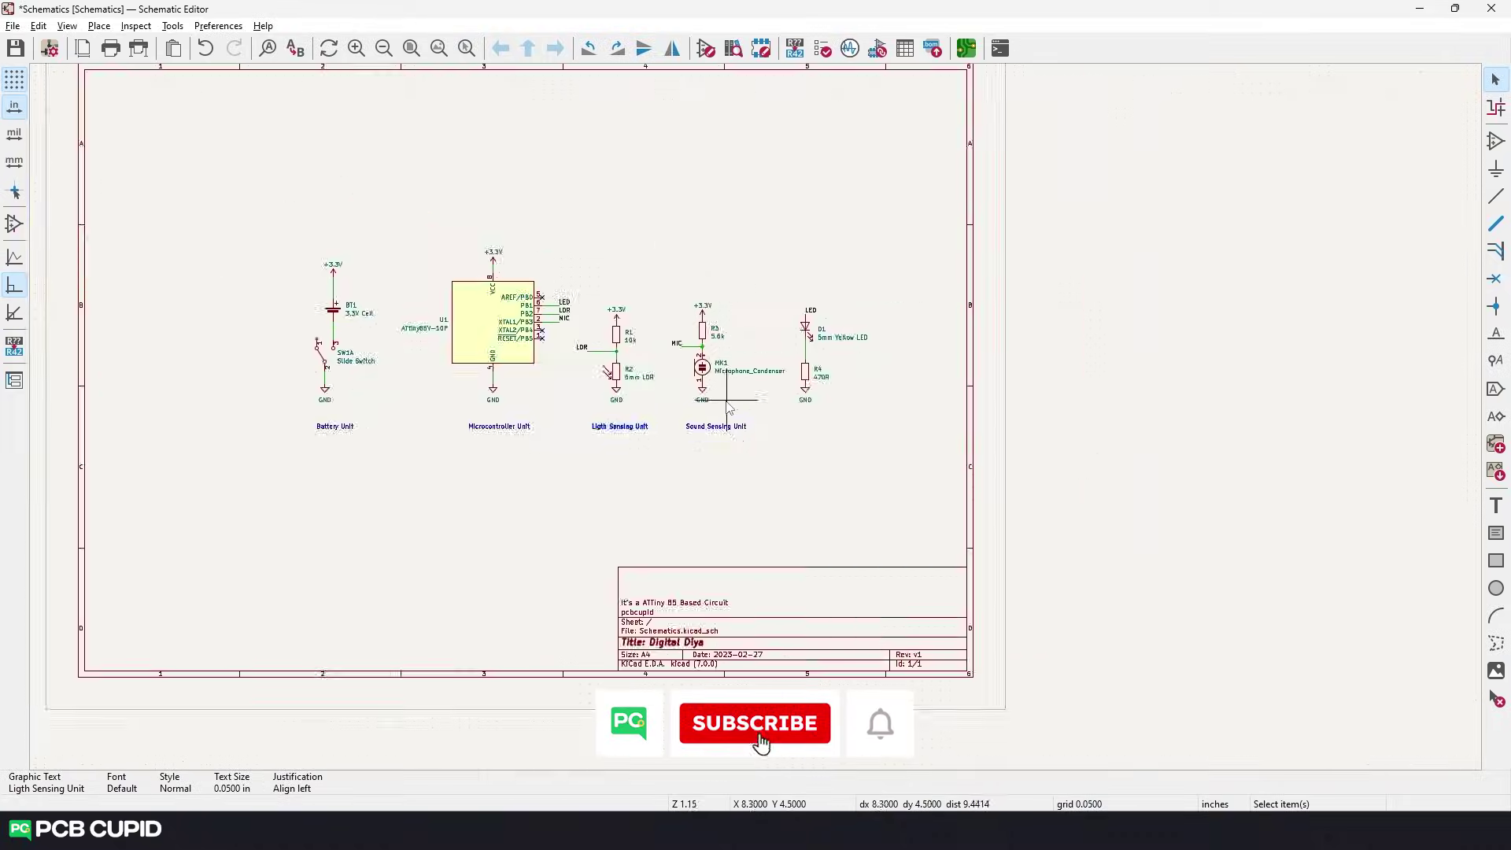
double_click(596, 486)
type("Lig")
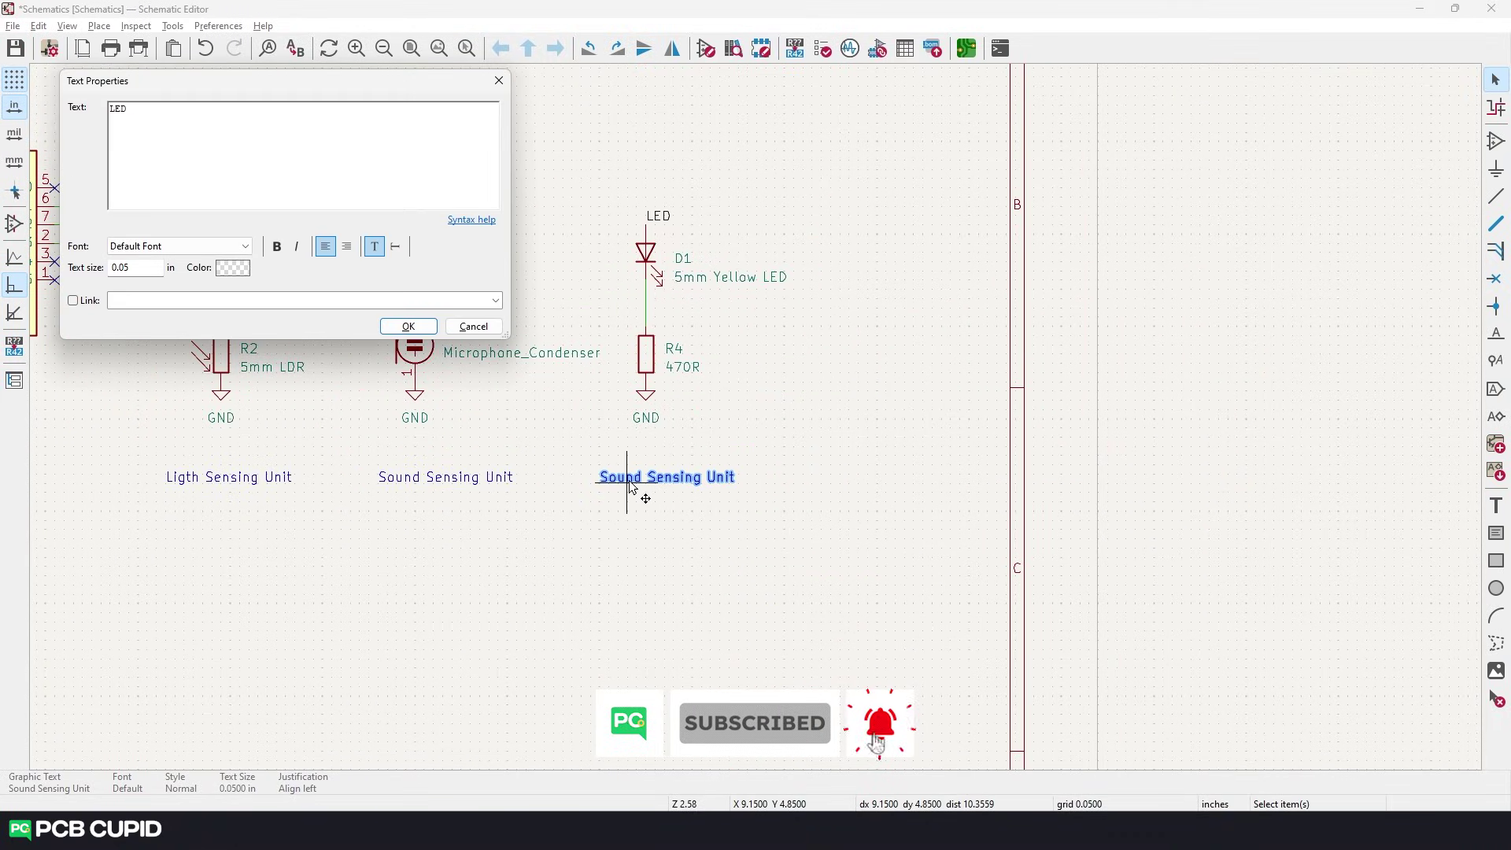
type("th")
type("th Unit")
key("Return")
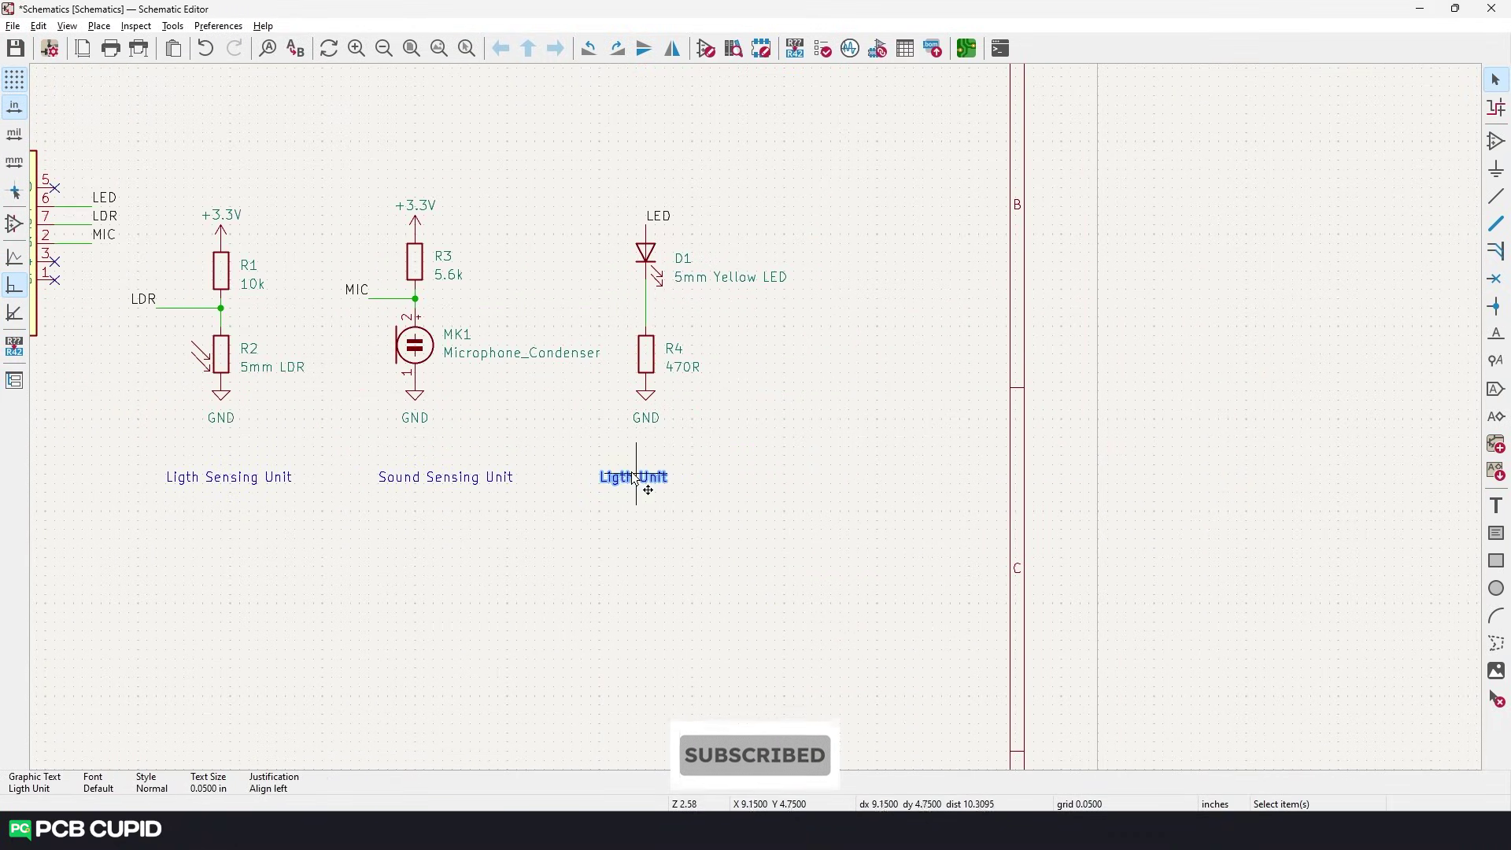
- Move the Sound Sensing Unit and Battery Unit captions under their circuits
key("m")
left_click(354, 484)
left_click(162, 495)
middle_click_drag(162, 496, 472, 551)
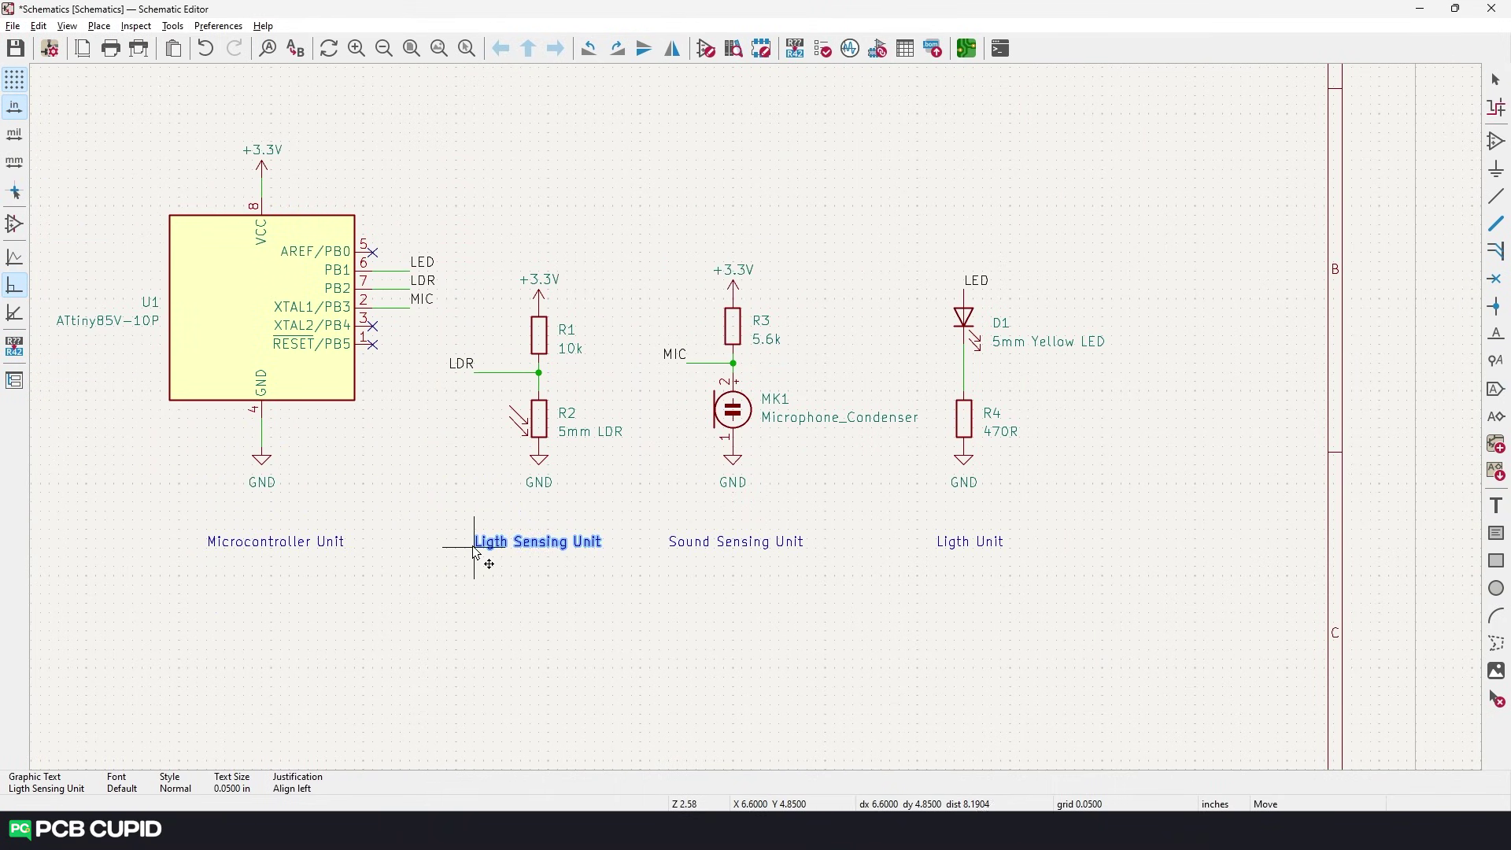
left_click(212, 542)
scroll(212, 543, "down", 3)
scroll(761, 425, "up", 3)
left_click_drag(523, 438, 330, 438)
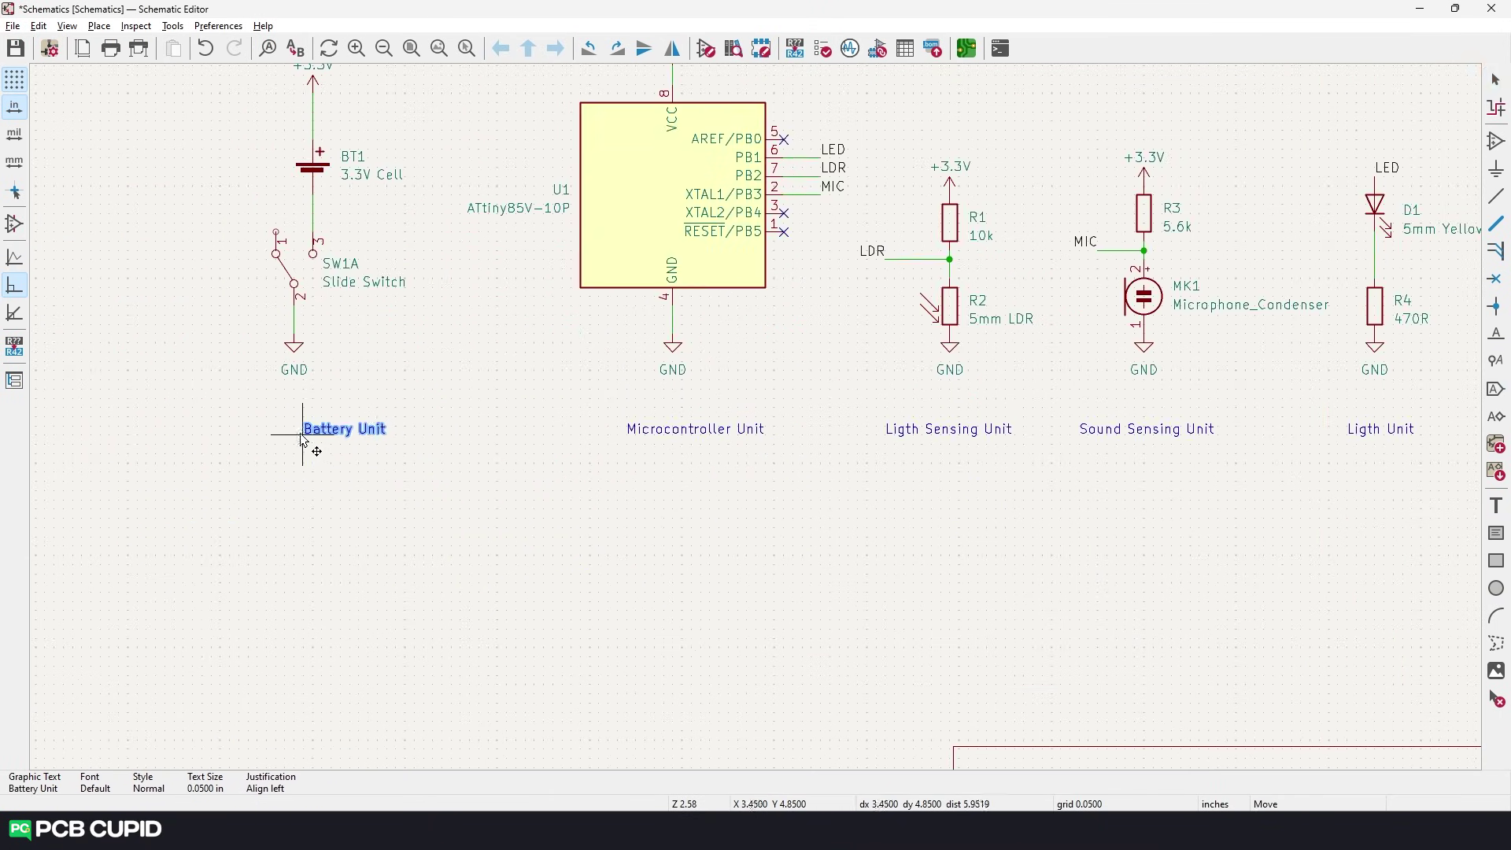
scroll(330, 438, "down", 2)
scroll(723, 487, "up", 2)
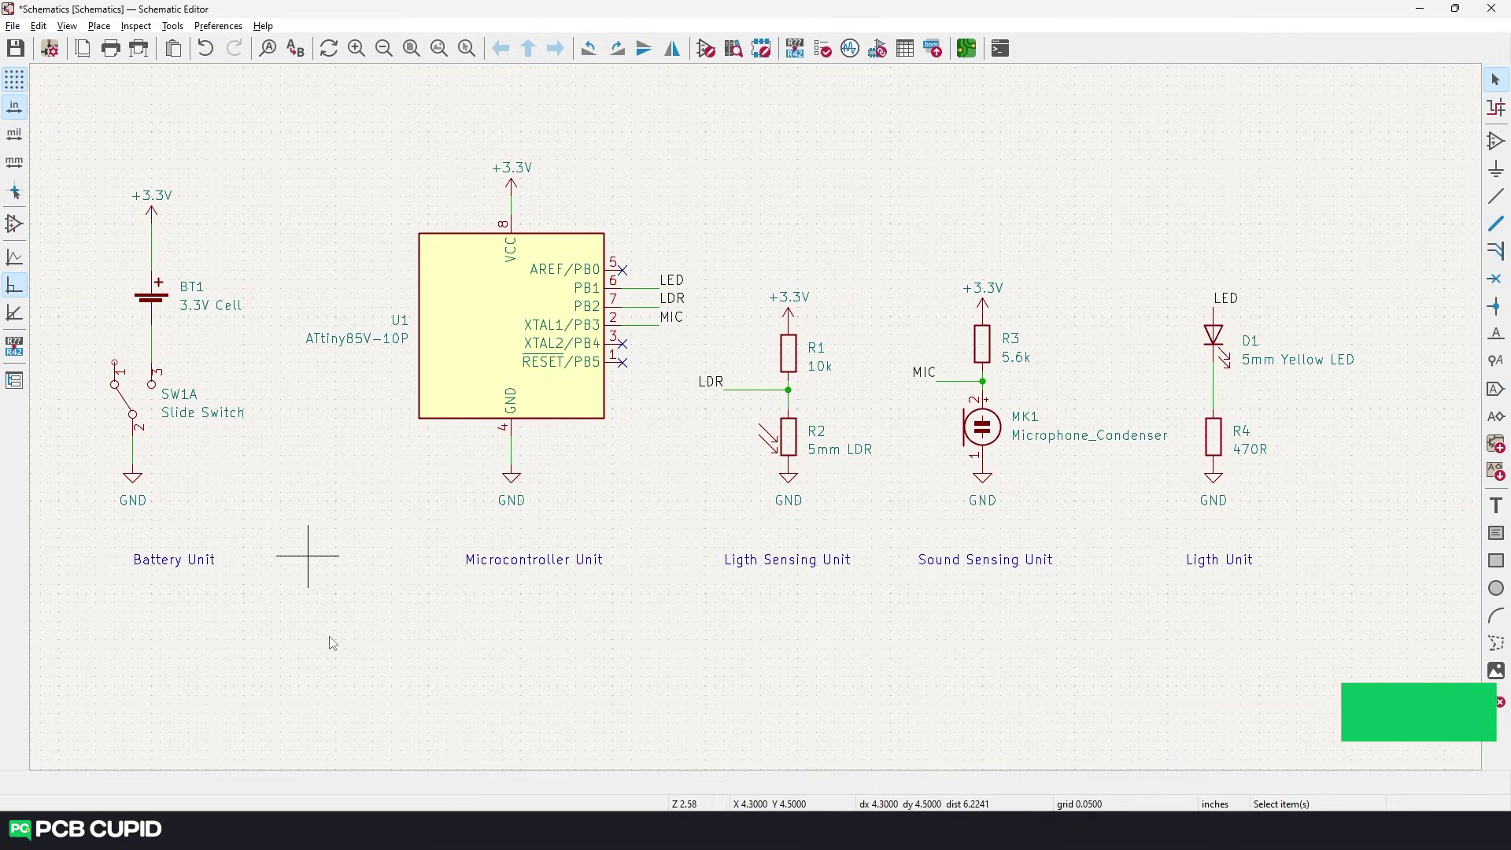
- Draw a rectangle around the battery circuit and its caption, and set its style to Dash-Dot-Dot
left_click(1494, 564)
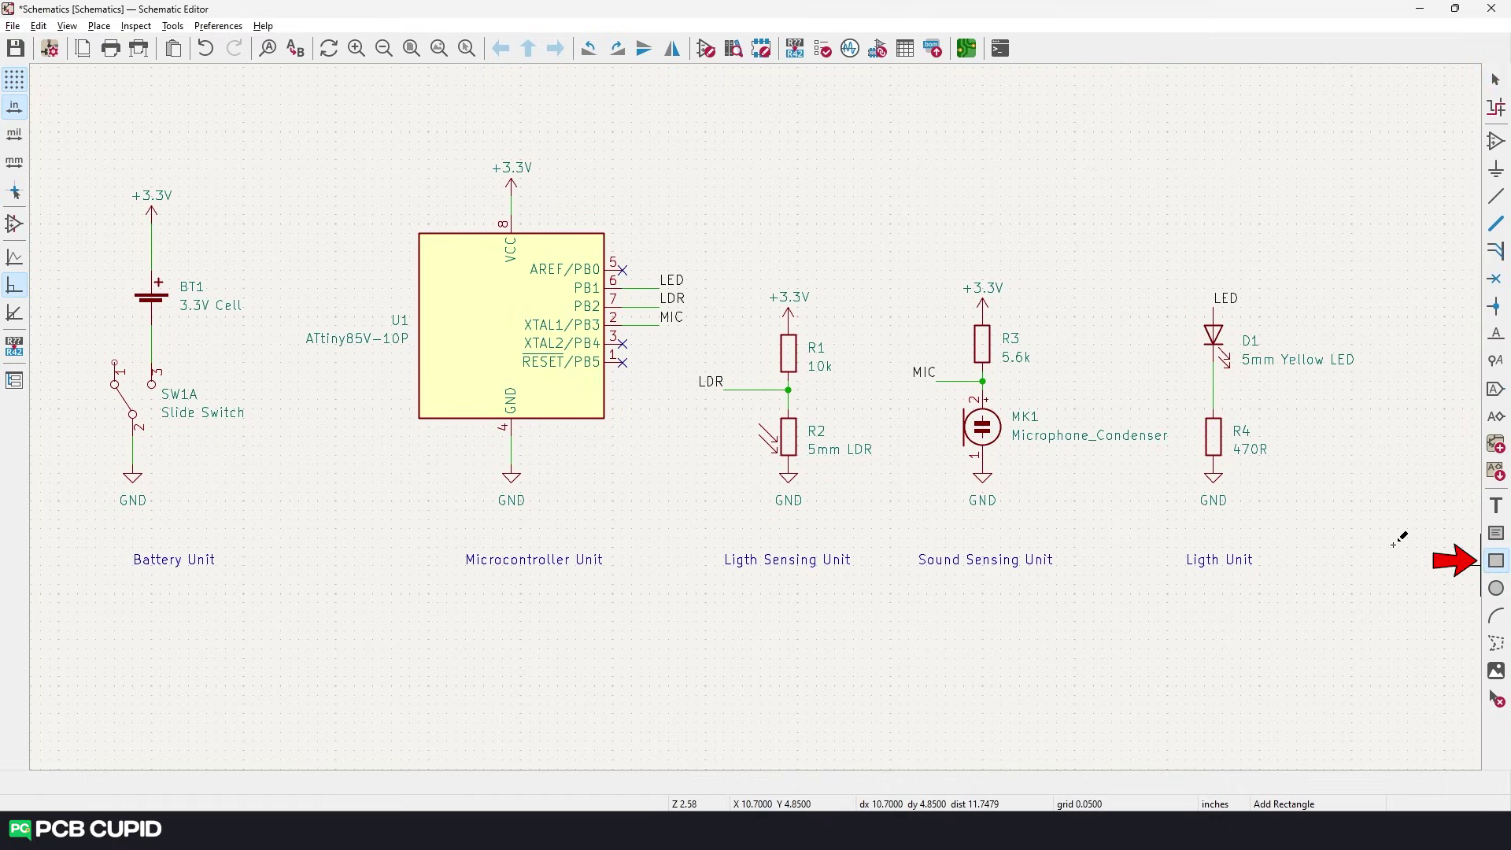
left_click(68, 168)
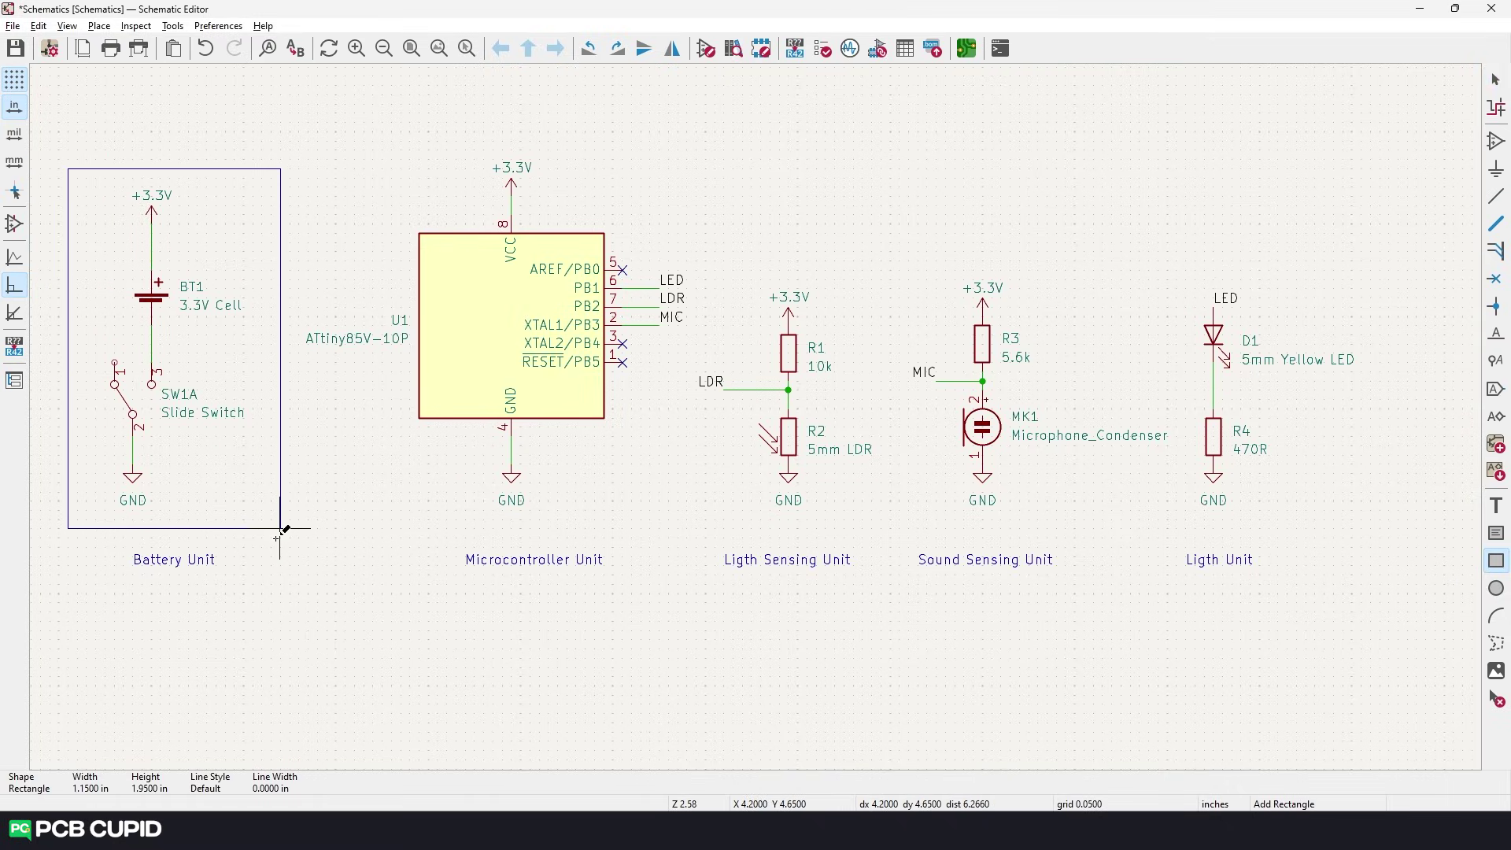
left_click(272, 574)
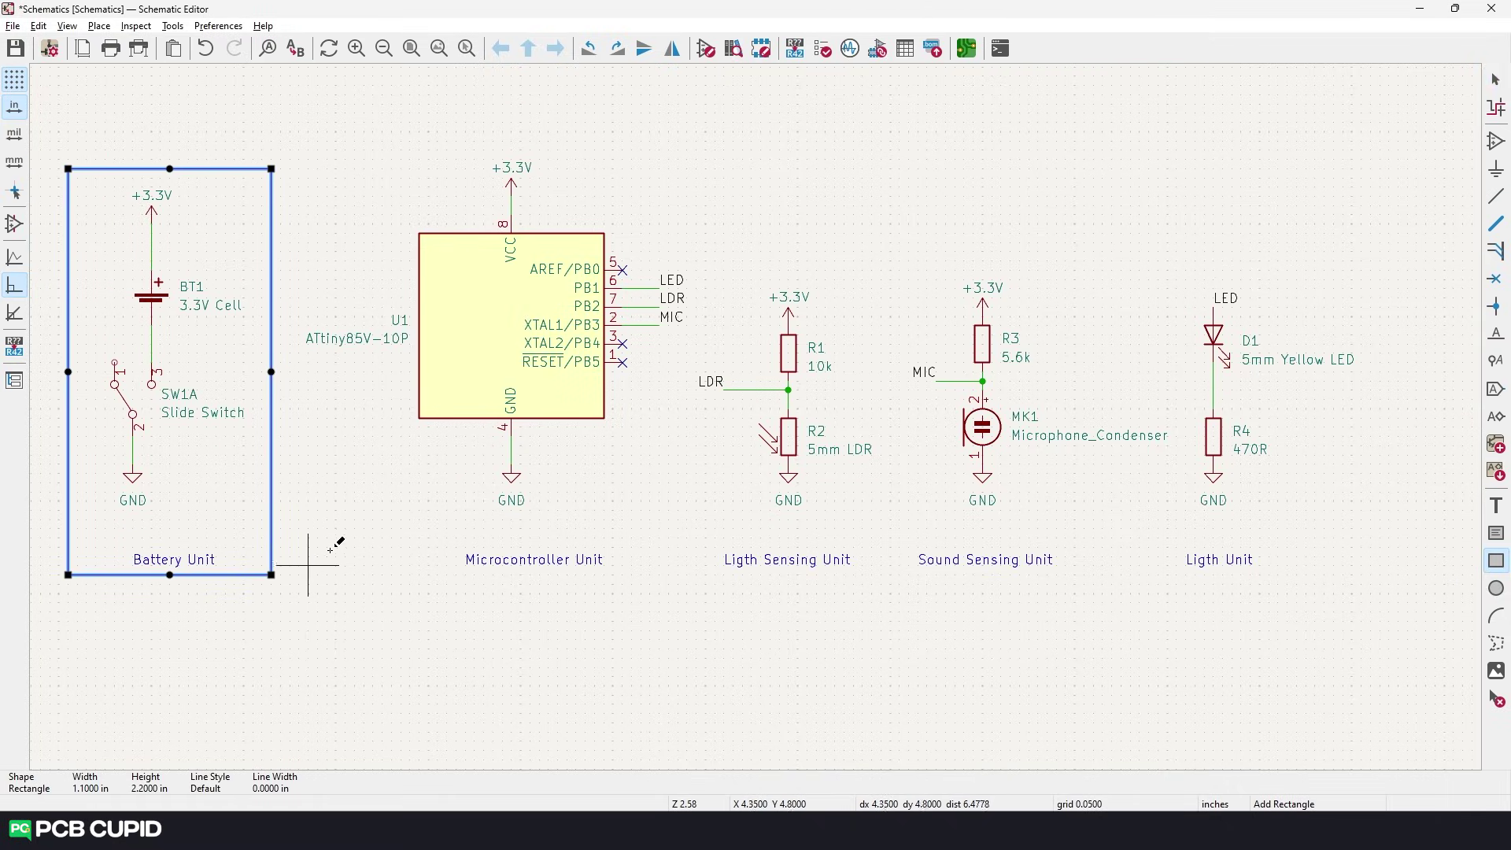
double_click(274, 544)
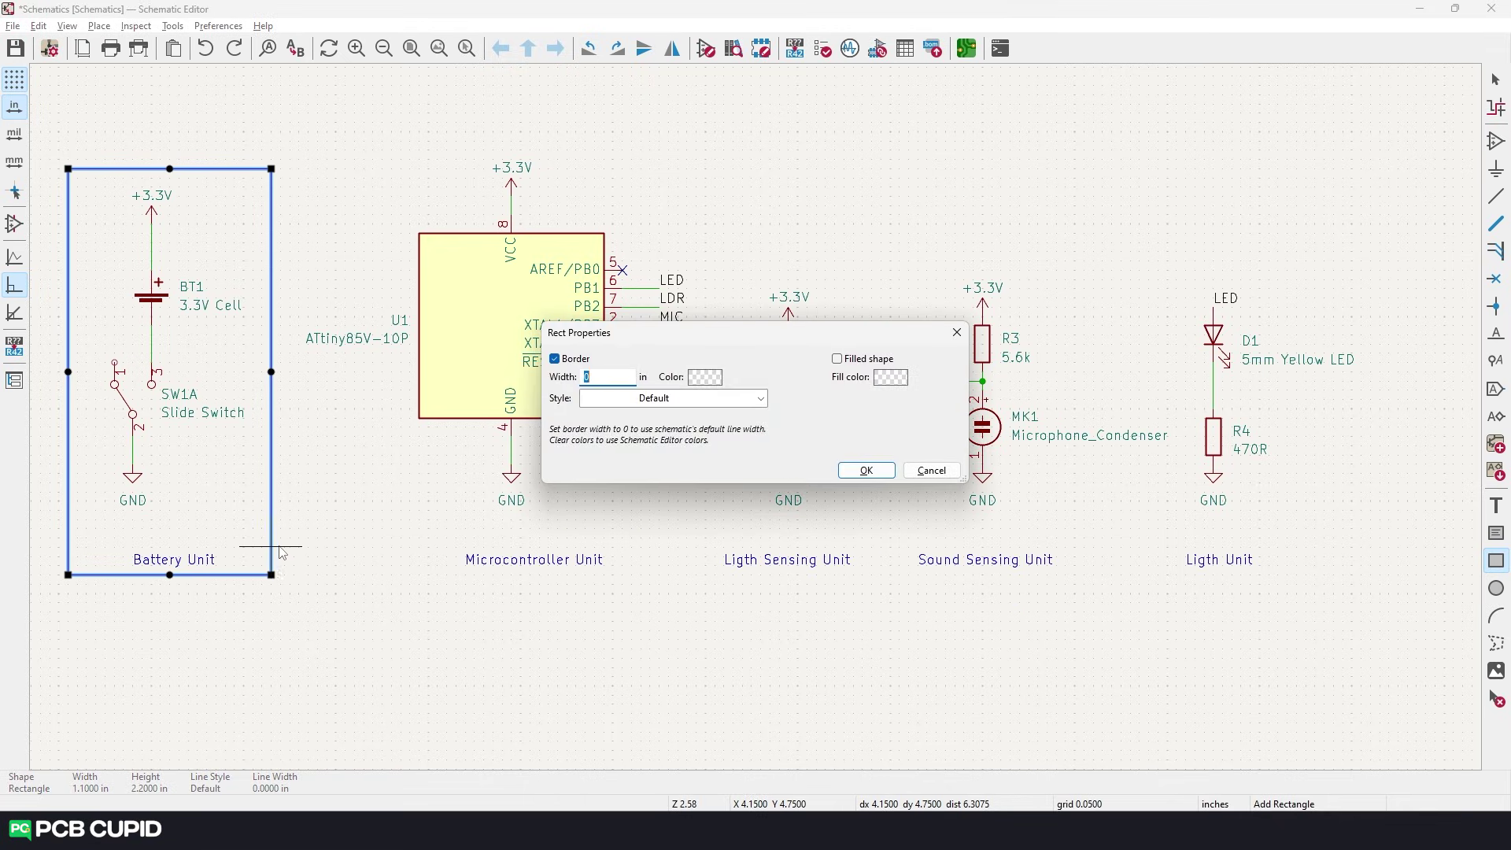
left_click(642, 400)
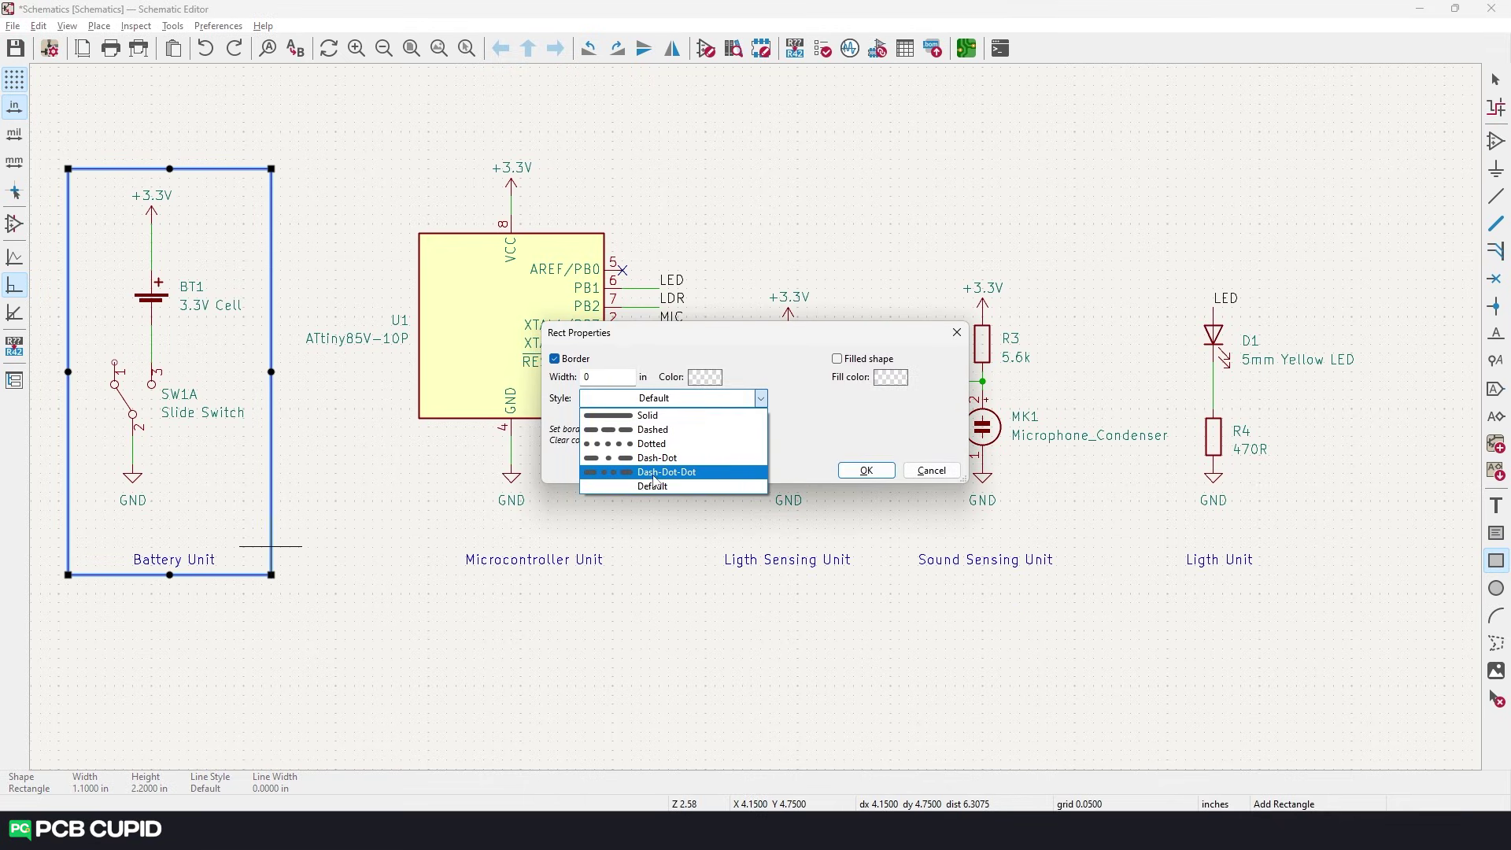
left_click(698, 411)
left_click(698, 472)
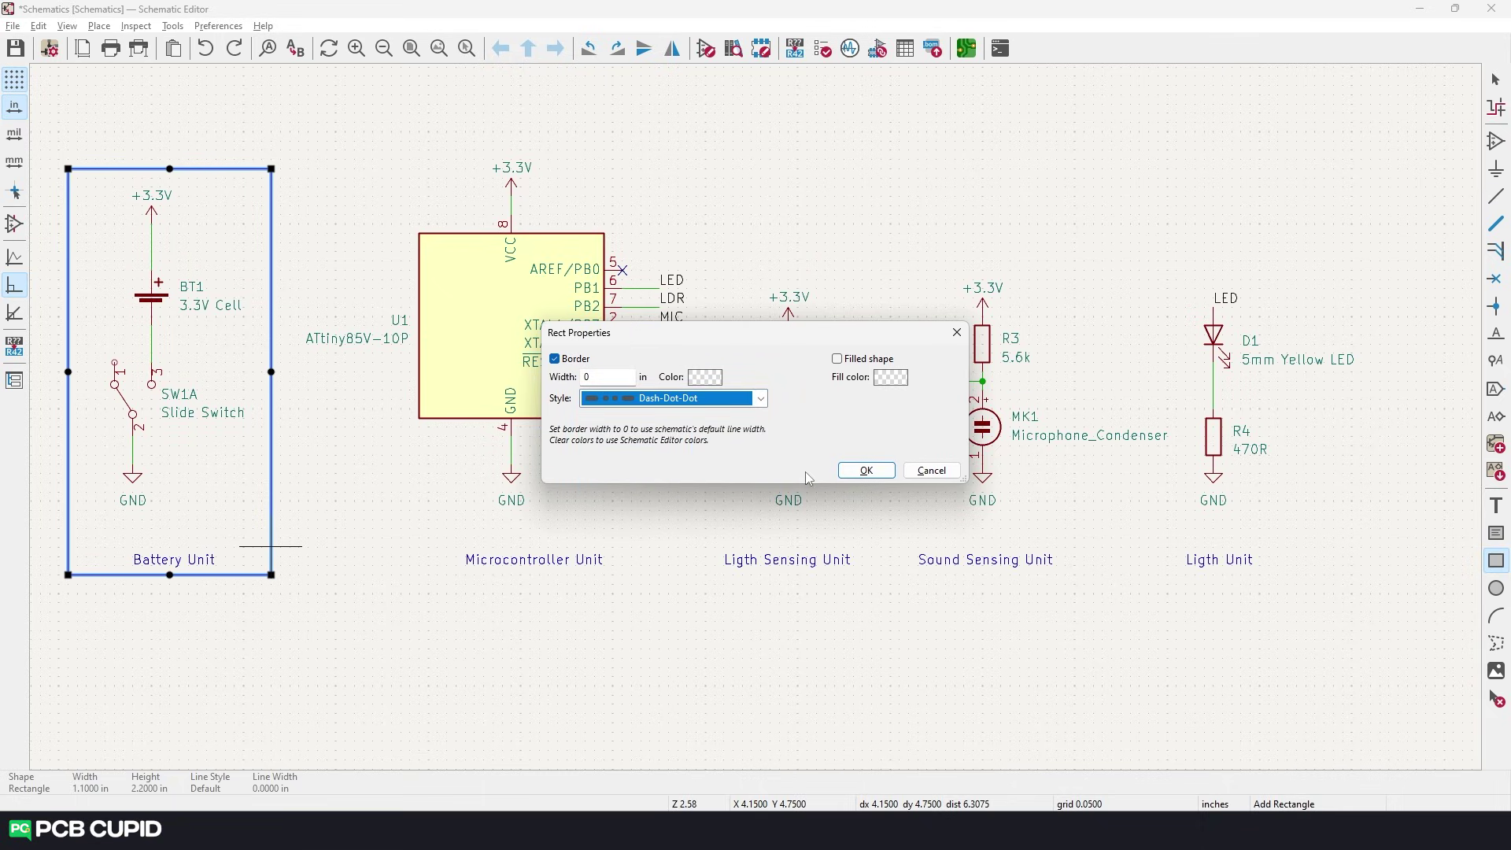
left_click(866, 470)
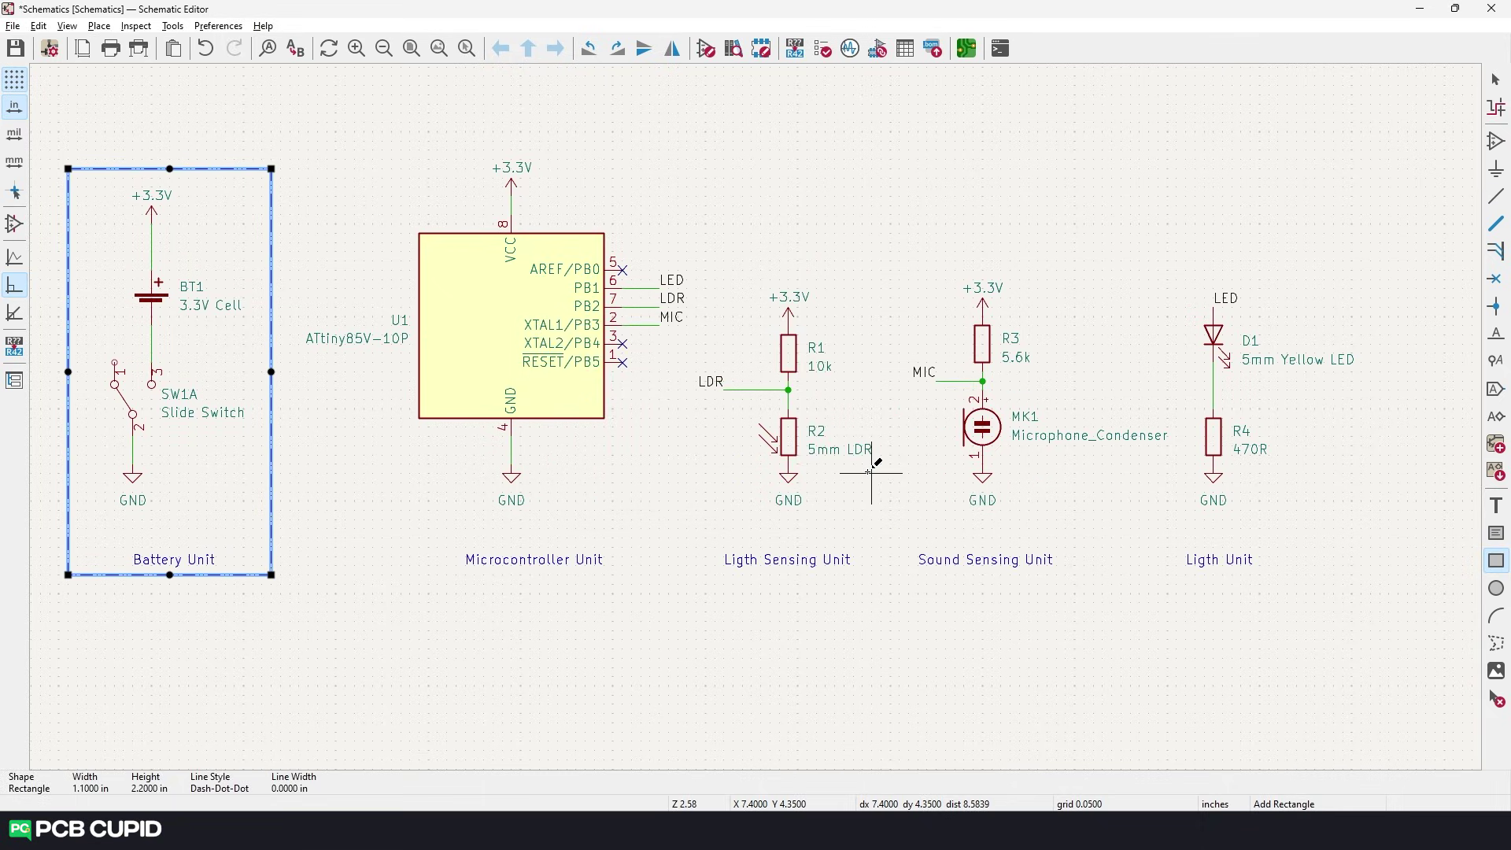
- Draw dash-dot boxes around the microcontroller, light sensing, sound sensing and LED sections
key("Escape")
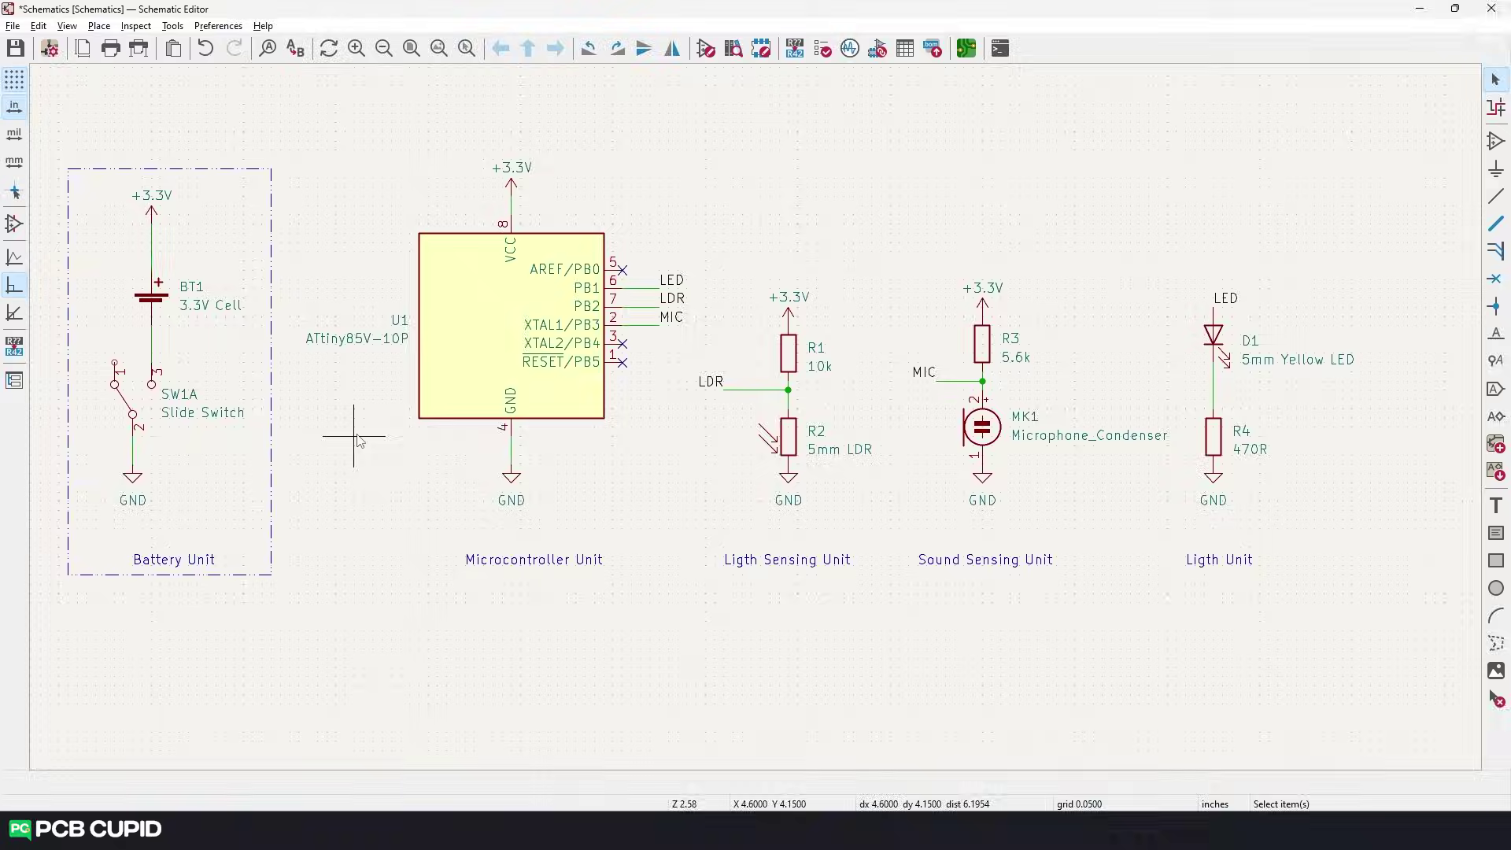
middle_click_drag(350, 432, 432, 513)
middle_click_drag(1040, 610, 993, 568)
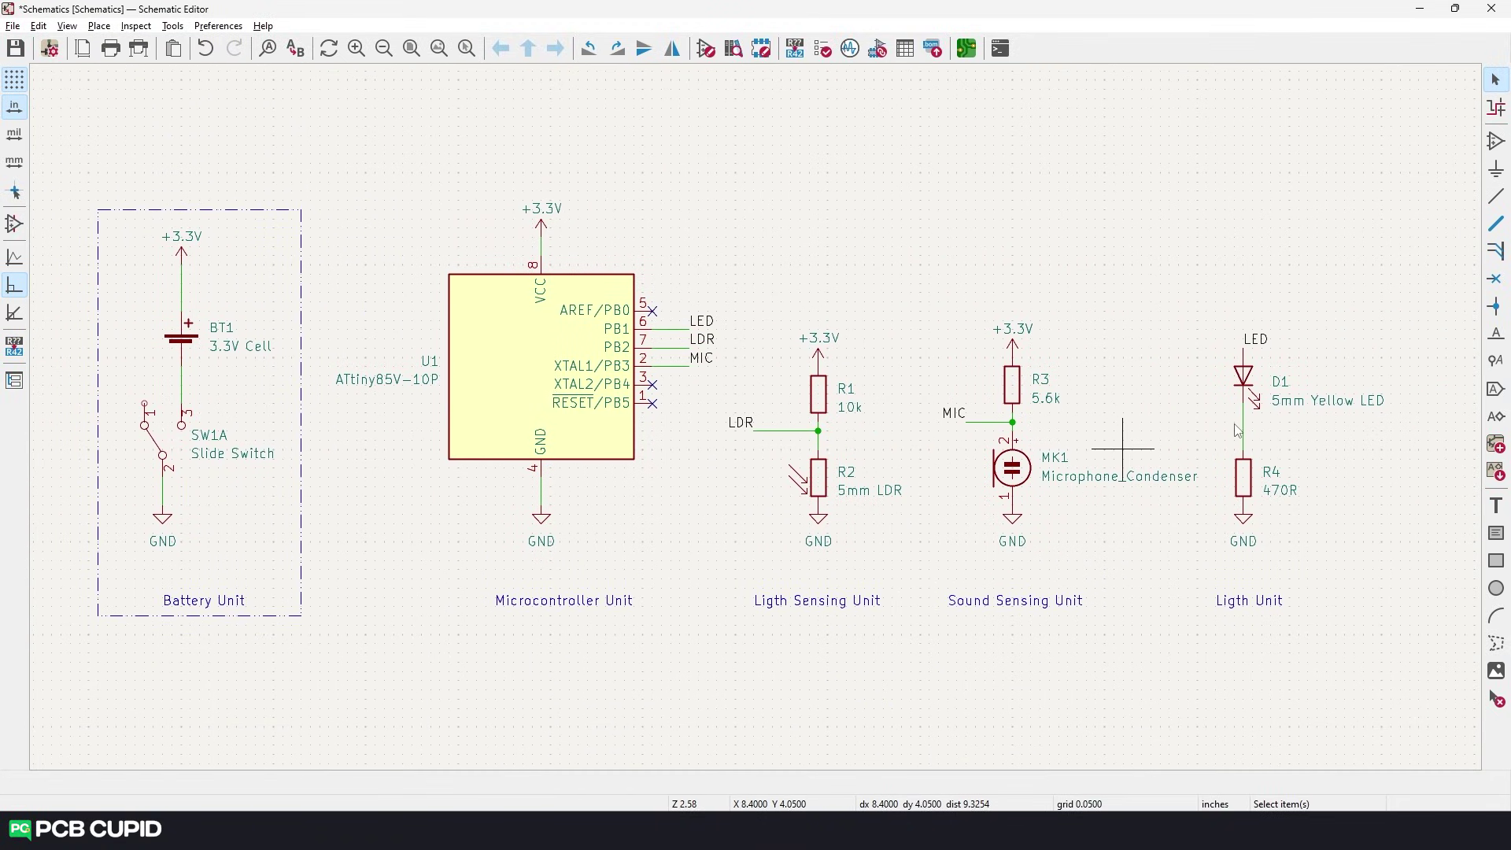
left_click_drag(322, 200, 589, 609)
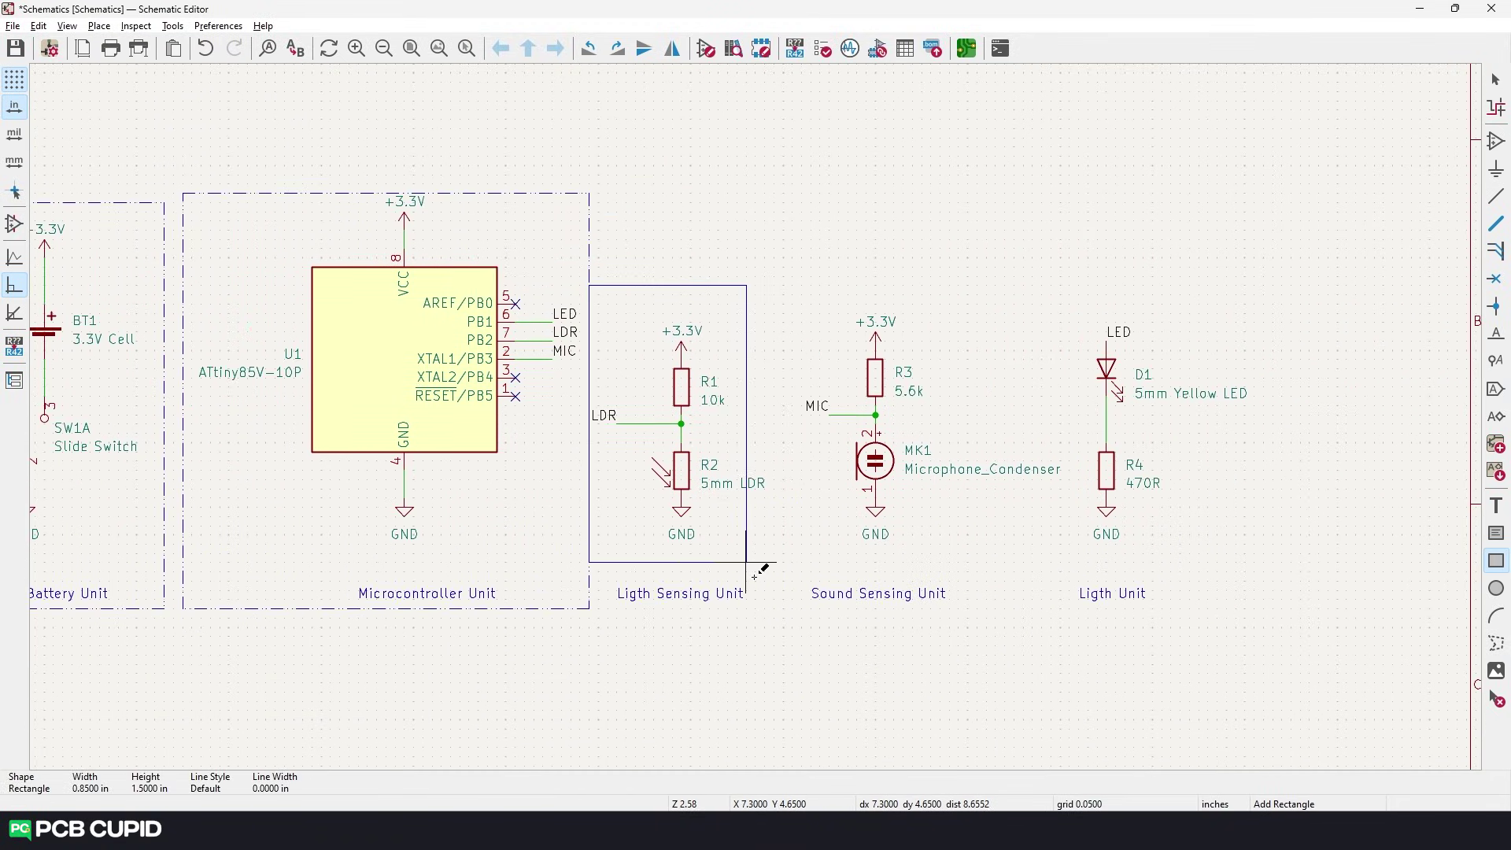
left_click_drag(590, 285, 774, 608)
left_click_drag(784, 285, 1060, 608)
left_click_drag(1068, 285, 1117, 376)
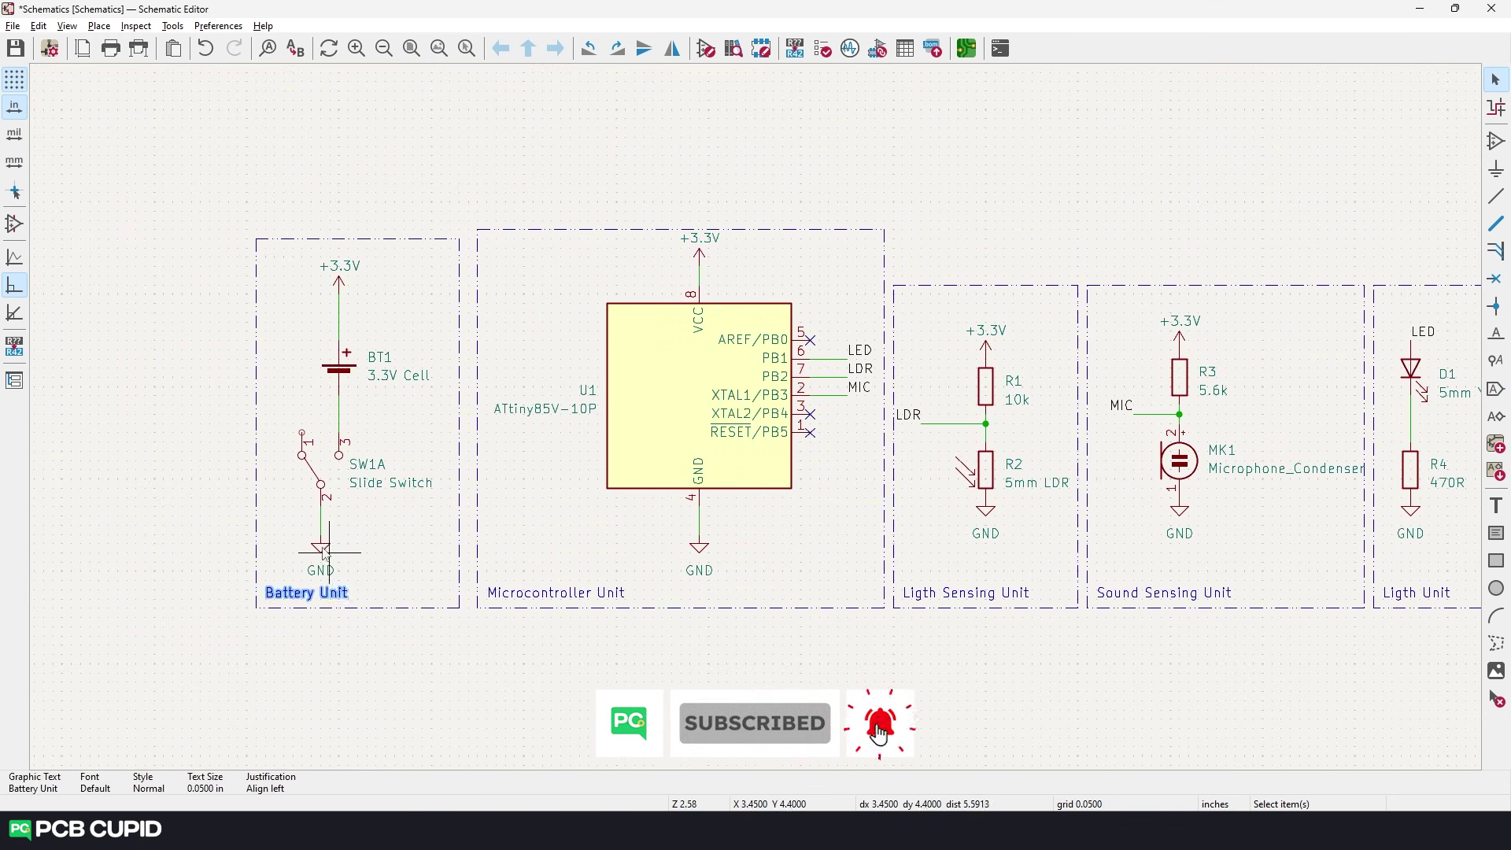
scroll(674, 556, "up", 3)
left_click(731, 437)
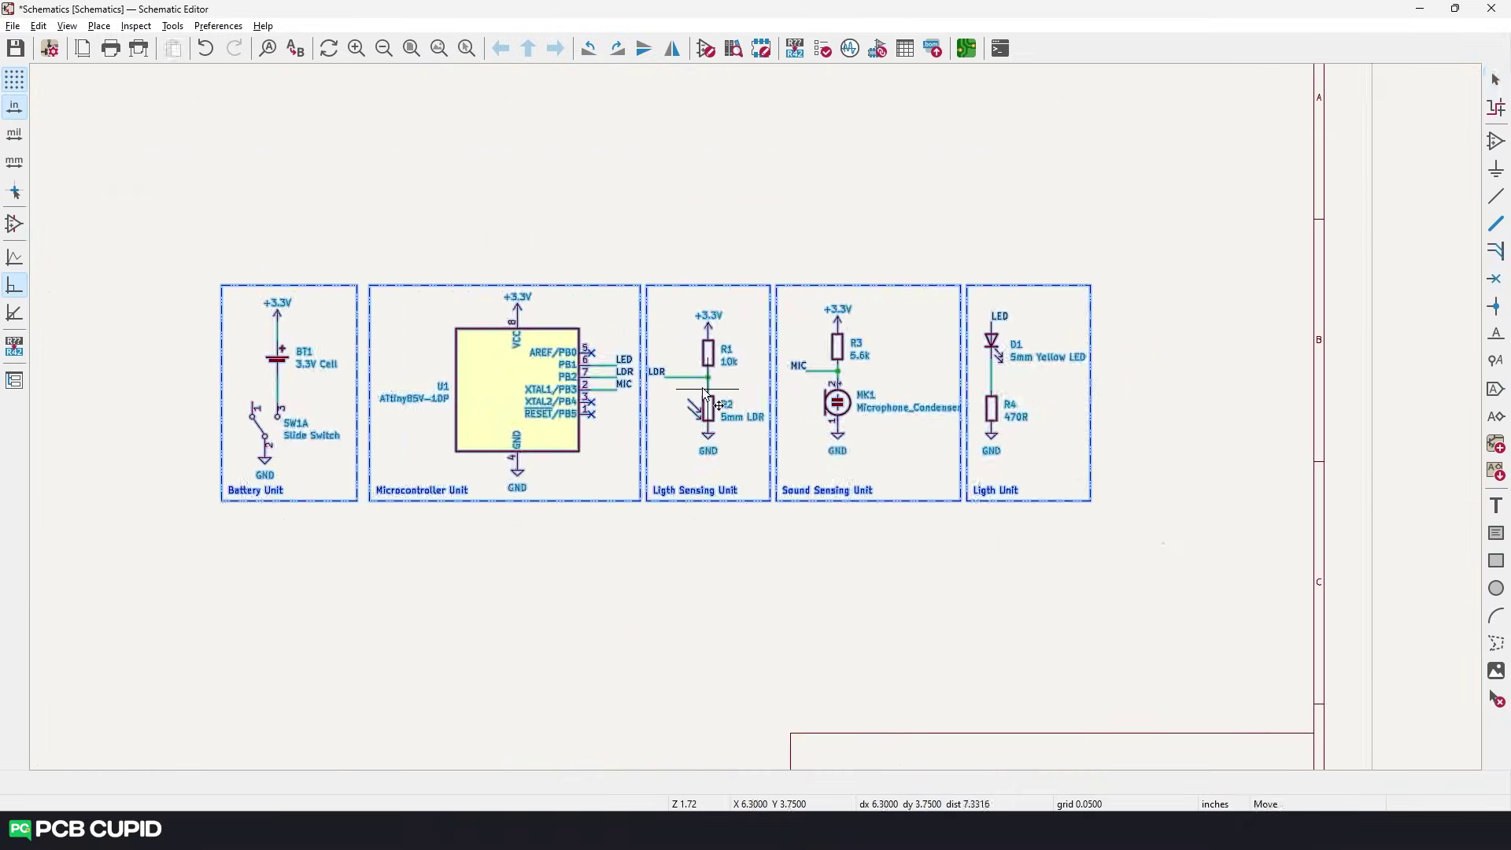
scroll(907, 557, "up", 1, "shift")
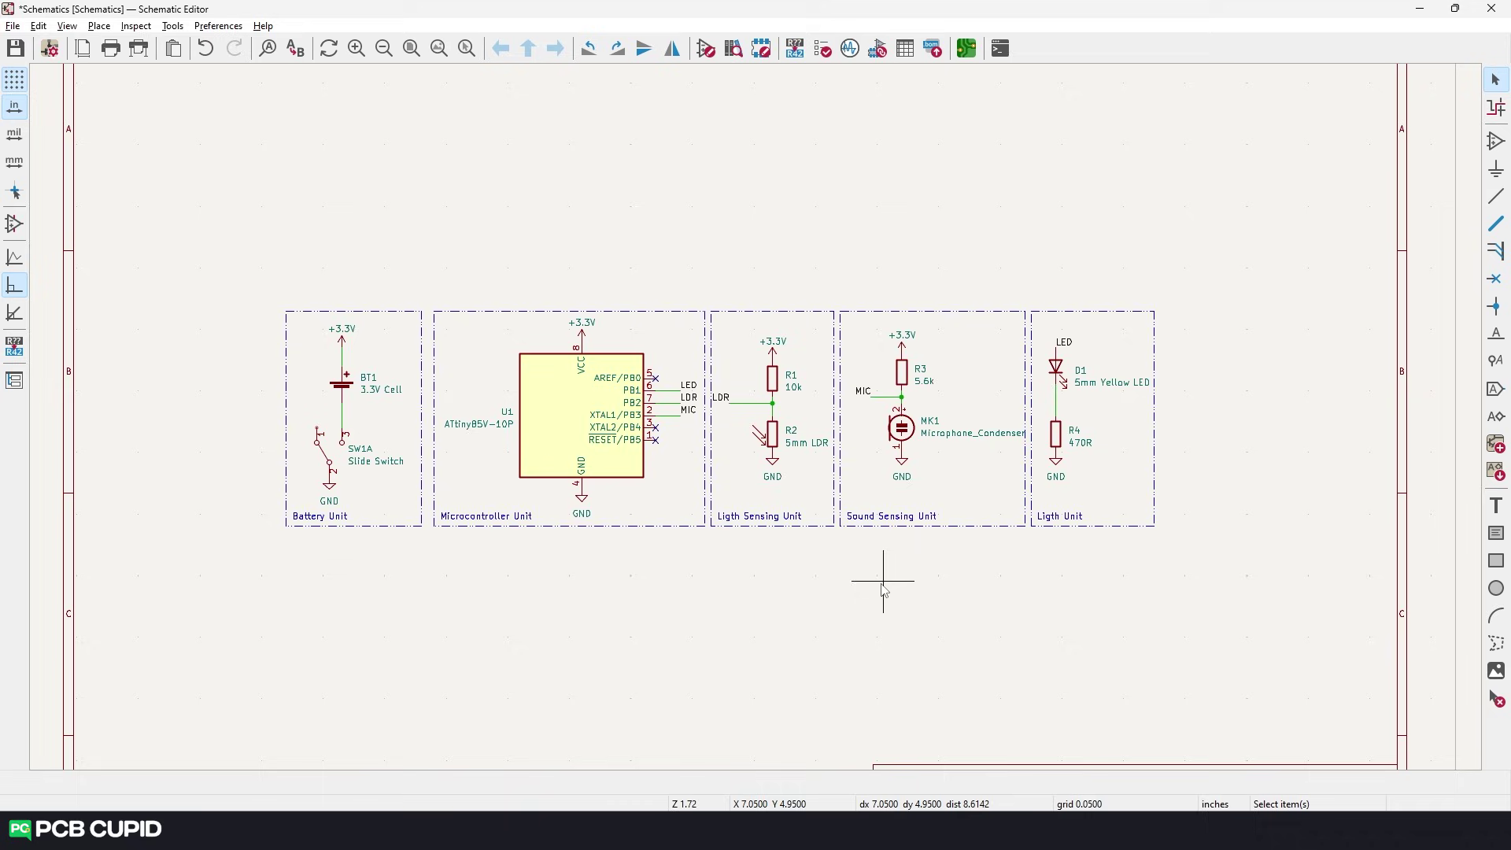
- Insert the PCB CUPID logo image, shrink it by a corner handle, and move it into the title block
middle_click_drag(870, 600, 797, 486)
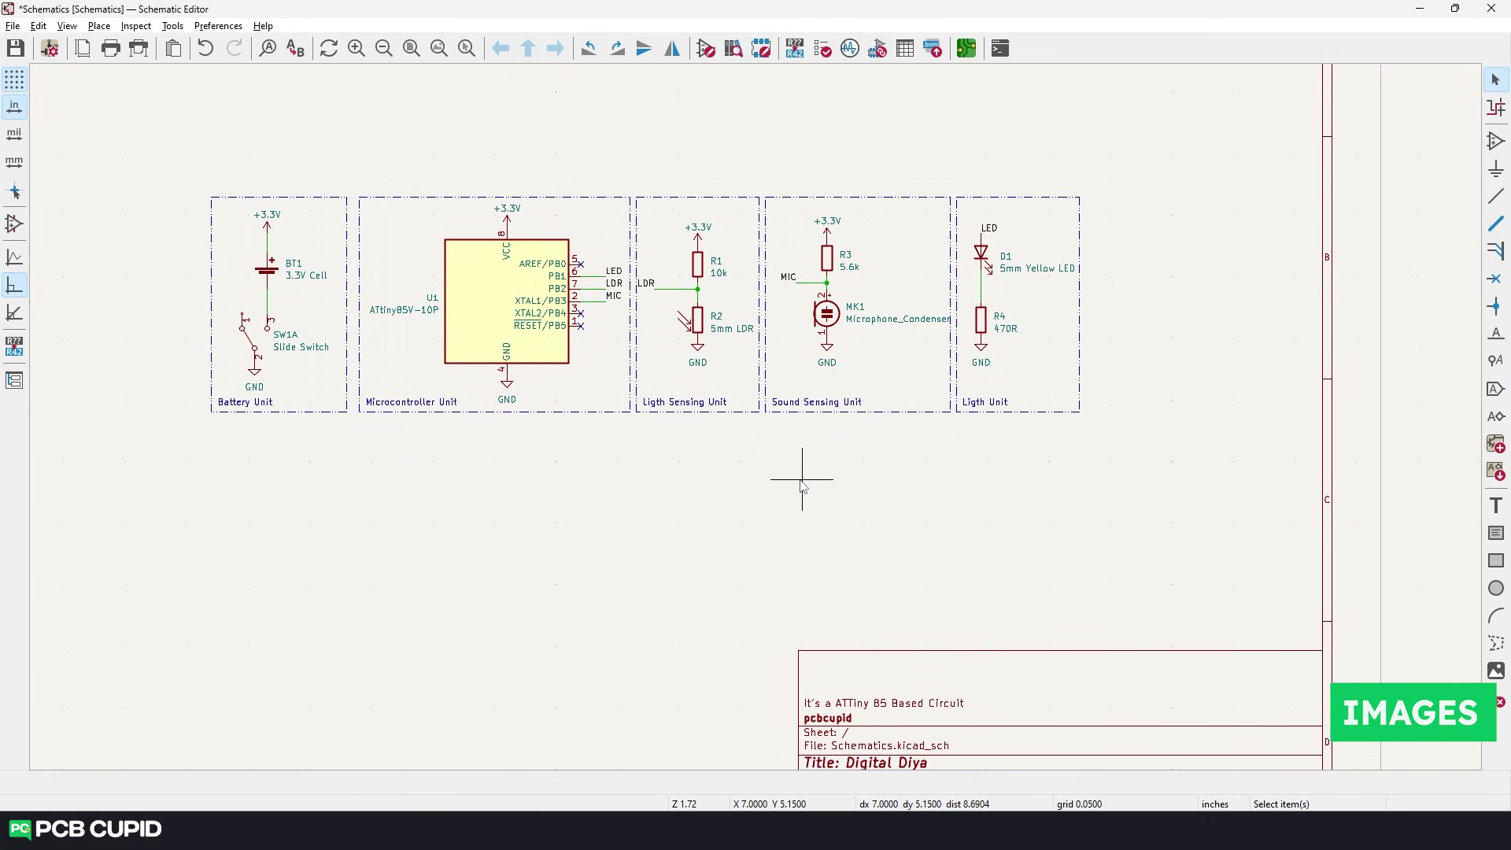
middle_click_drag(801, 485, 814, 616)
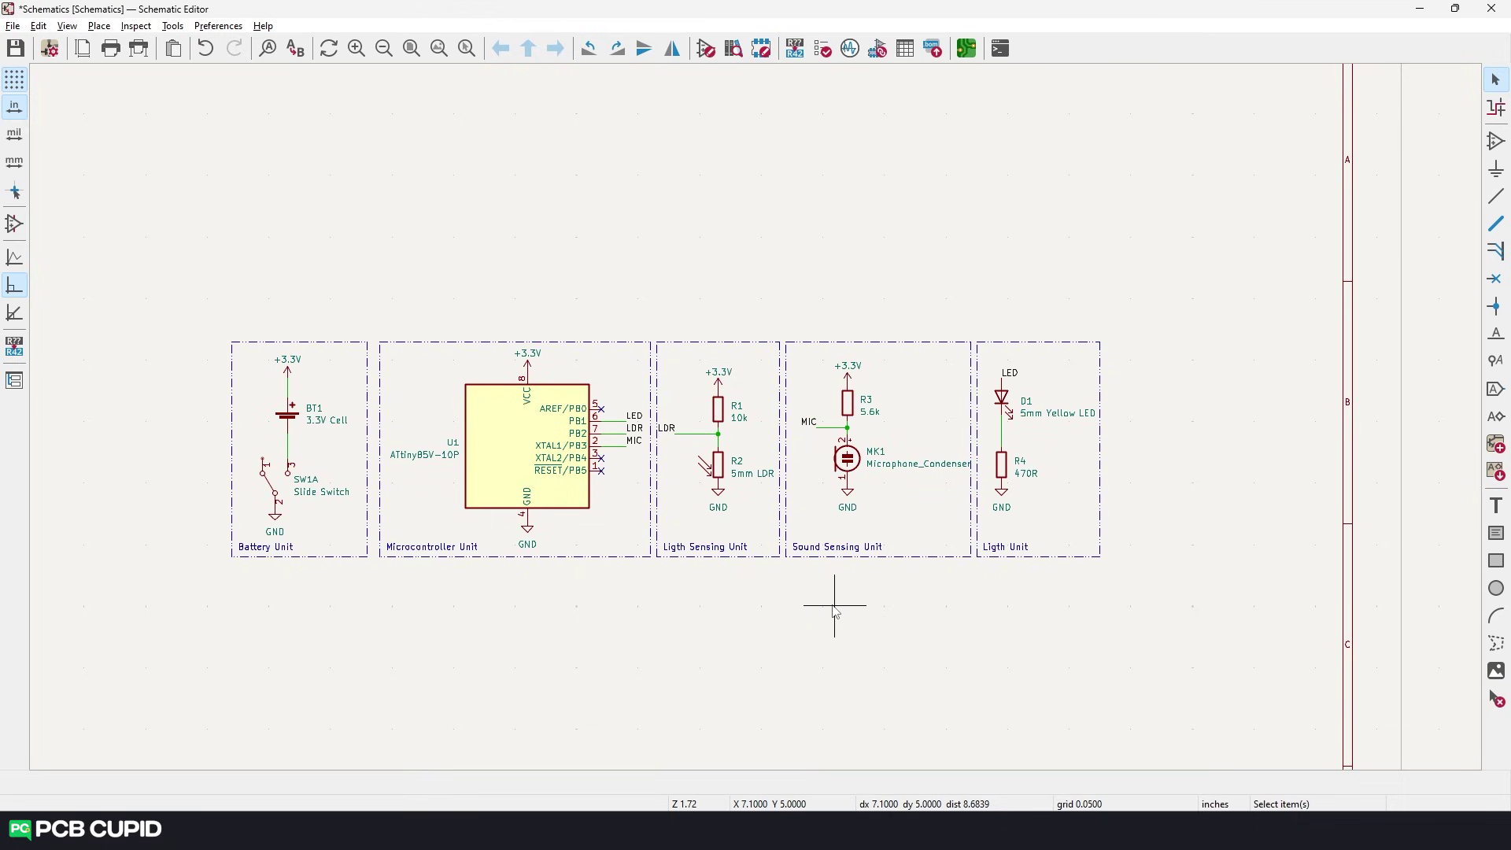
left_click(1497, 671)
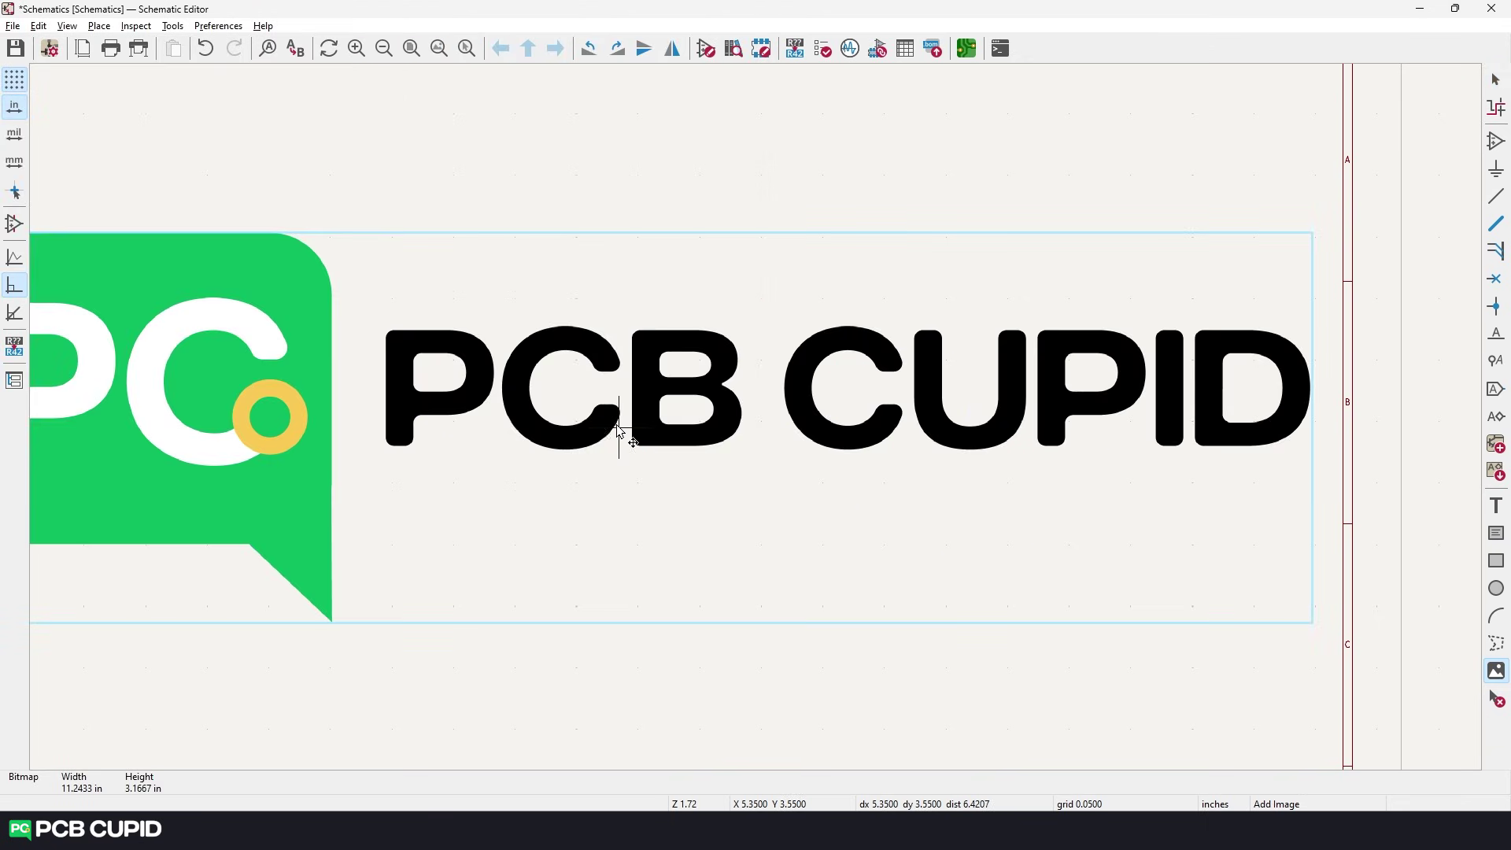
scroll(757, 425, "up", 3)
scroll(763, 429, "up", 3)
scroll(783, 348, "up", 1)
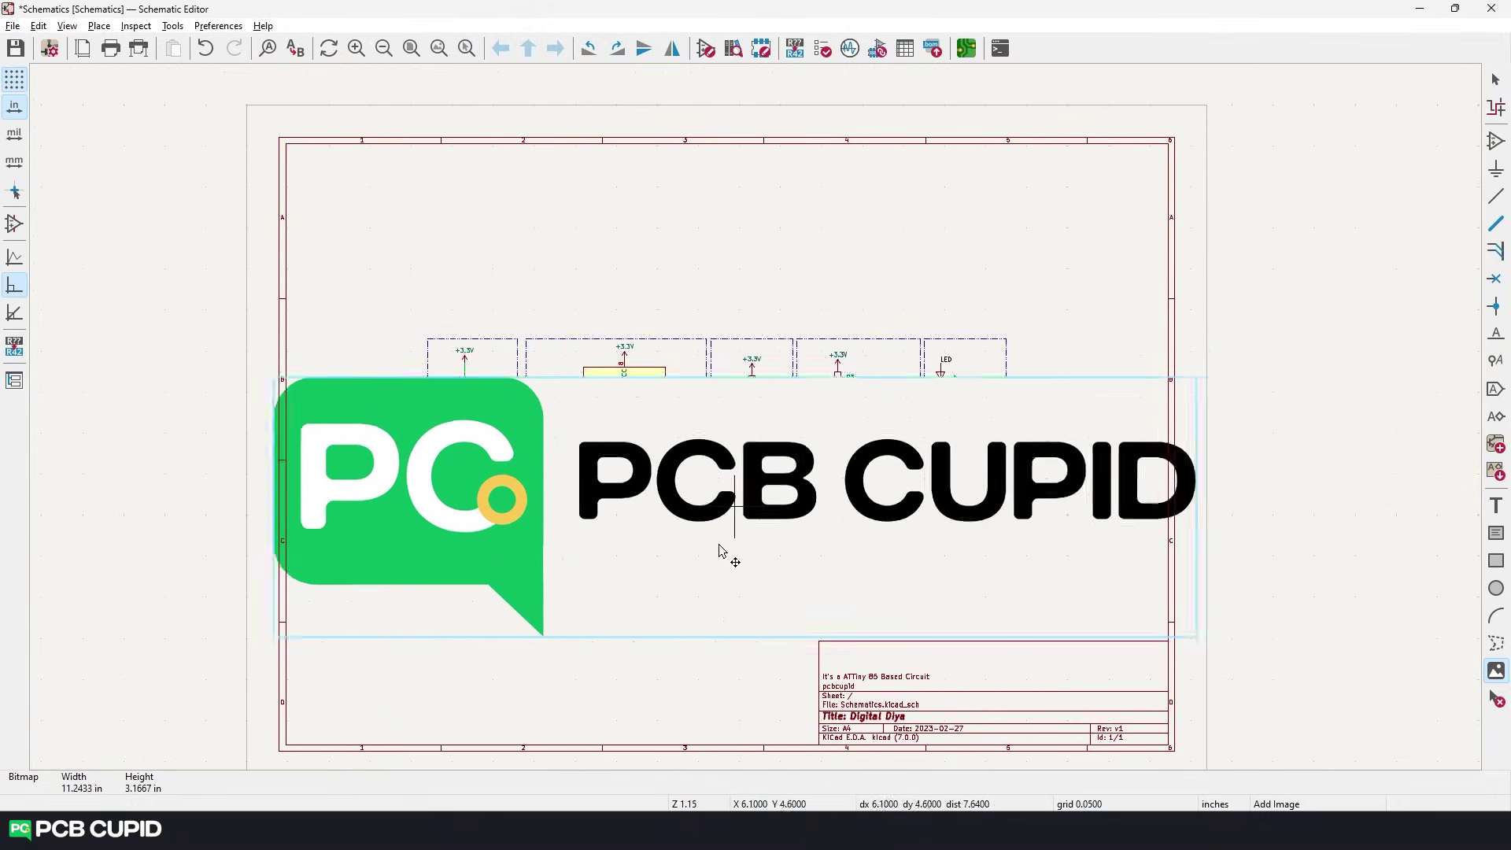
scroll(726, 458, "up", 1)
left_click(789, 650)
mouse_move(1197, 497)
left_mouse_down()
mouse_move(814, 603)
mouse_move(1123, 672)
left_mouse_up()
left_click(1130, 535)
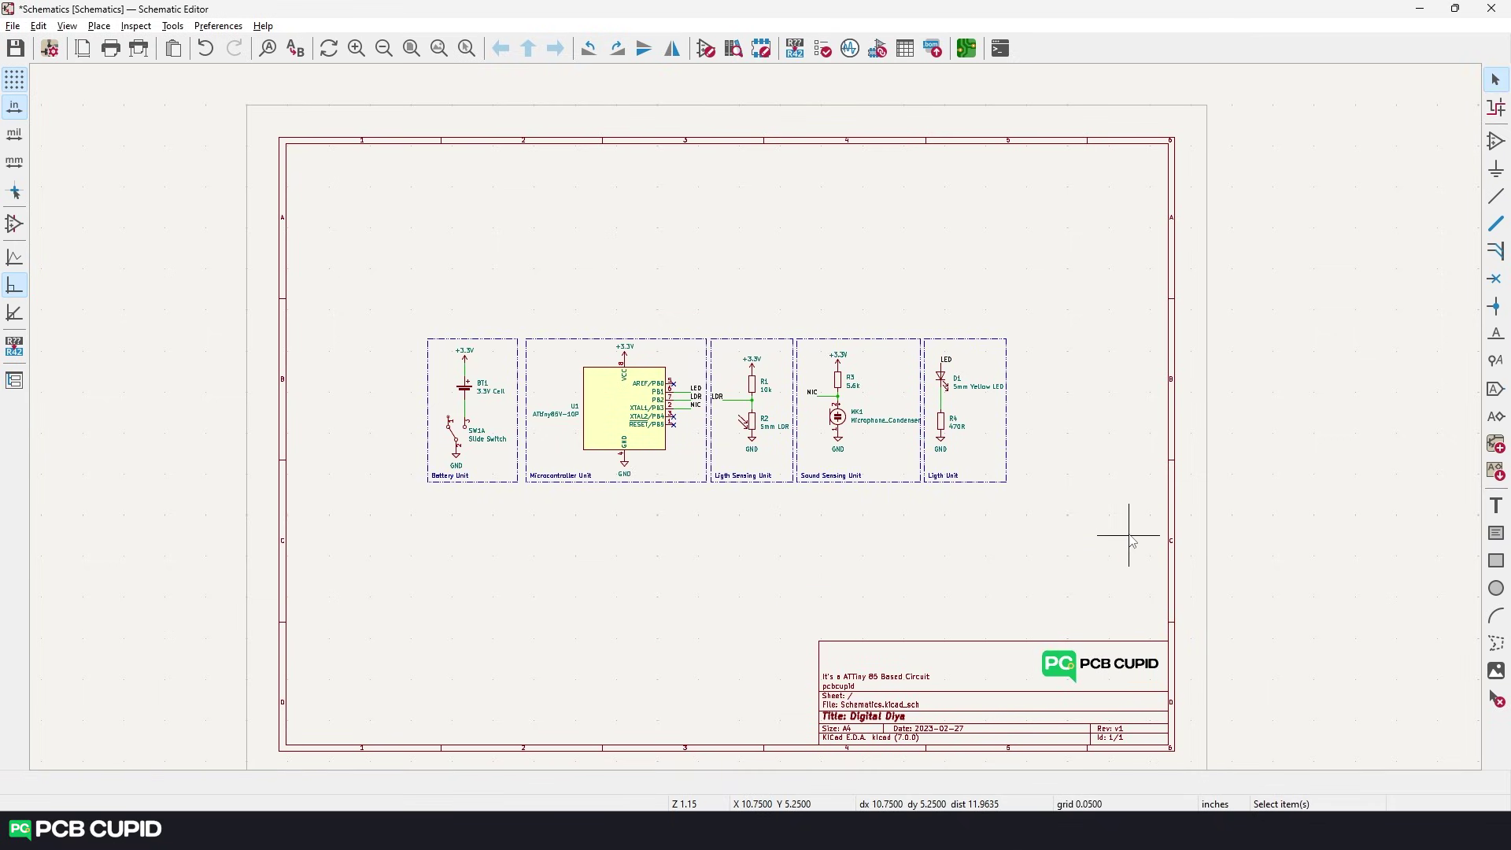
scroll(755, 409, "down", 1)
scroll(755, 417, "down", 1)
scroll(755, 417, "up", 1)
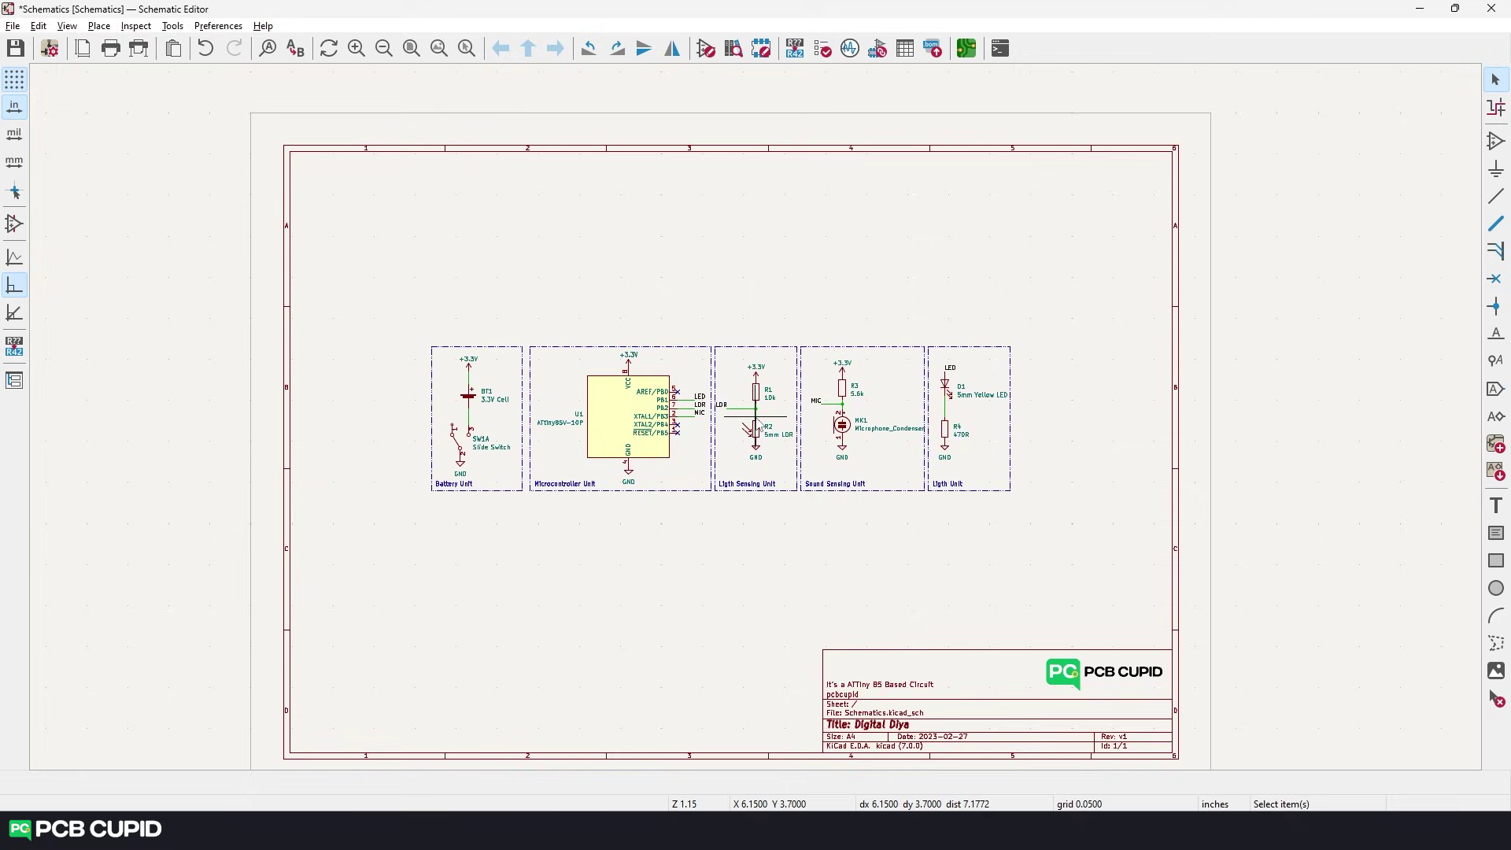
scroll(756, 423, "up", 1)
scroll(756, 422, "down", 2)
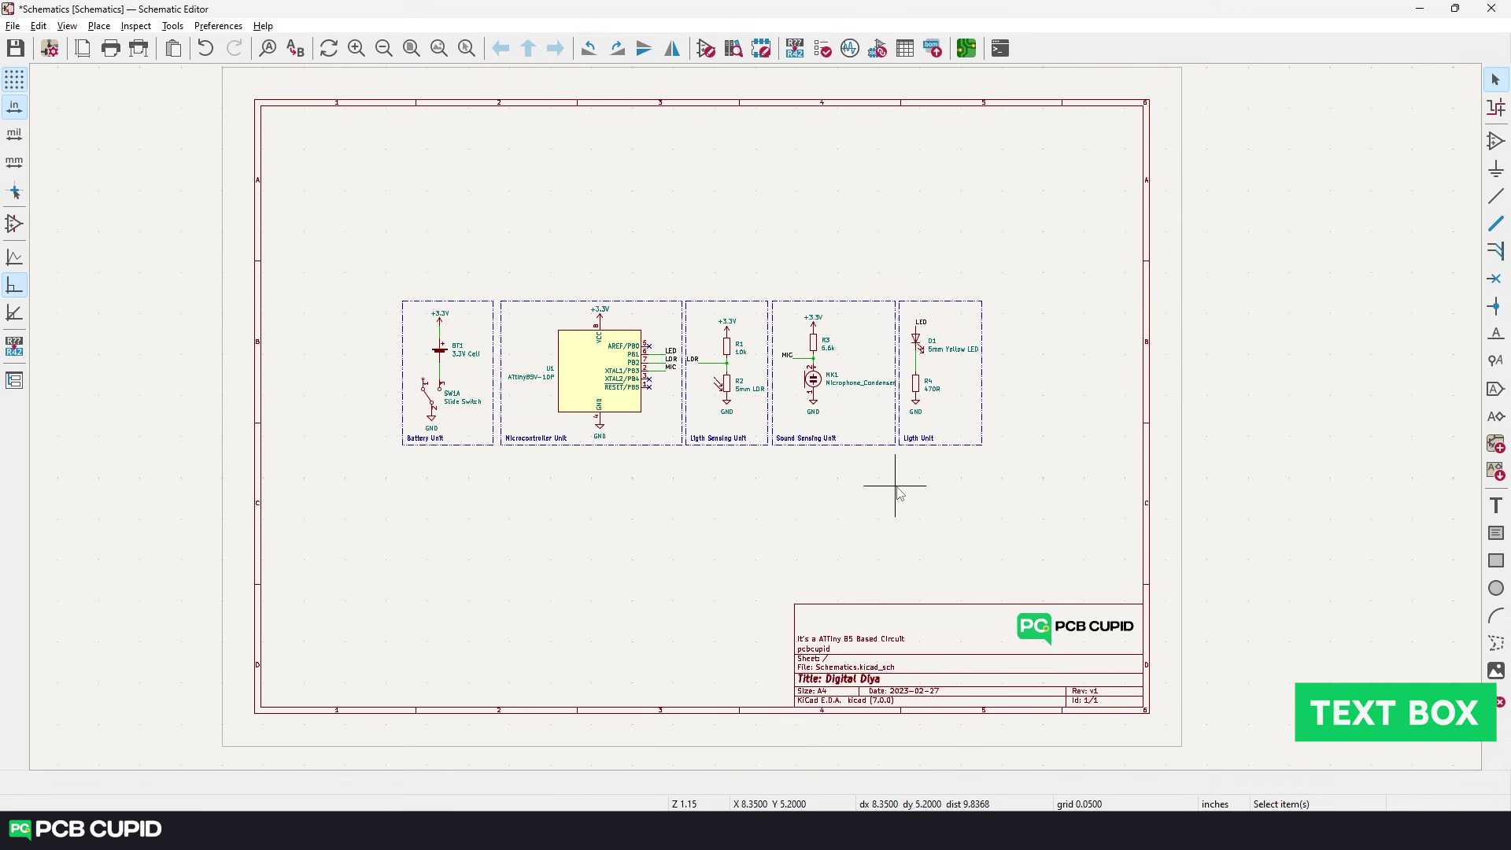
left_click(1495, 535)
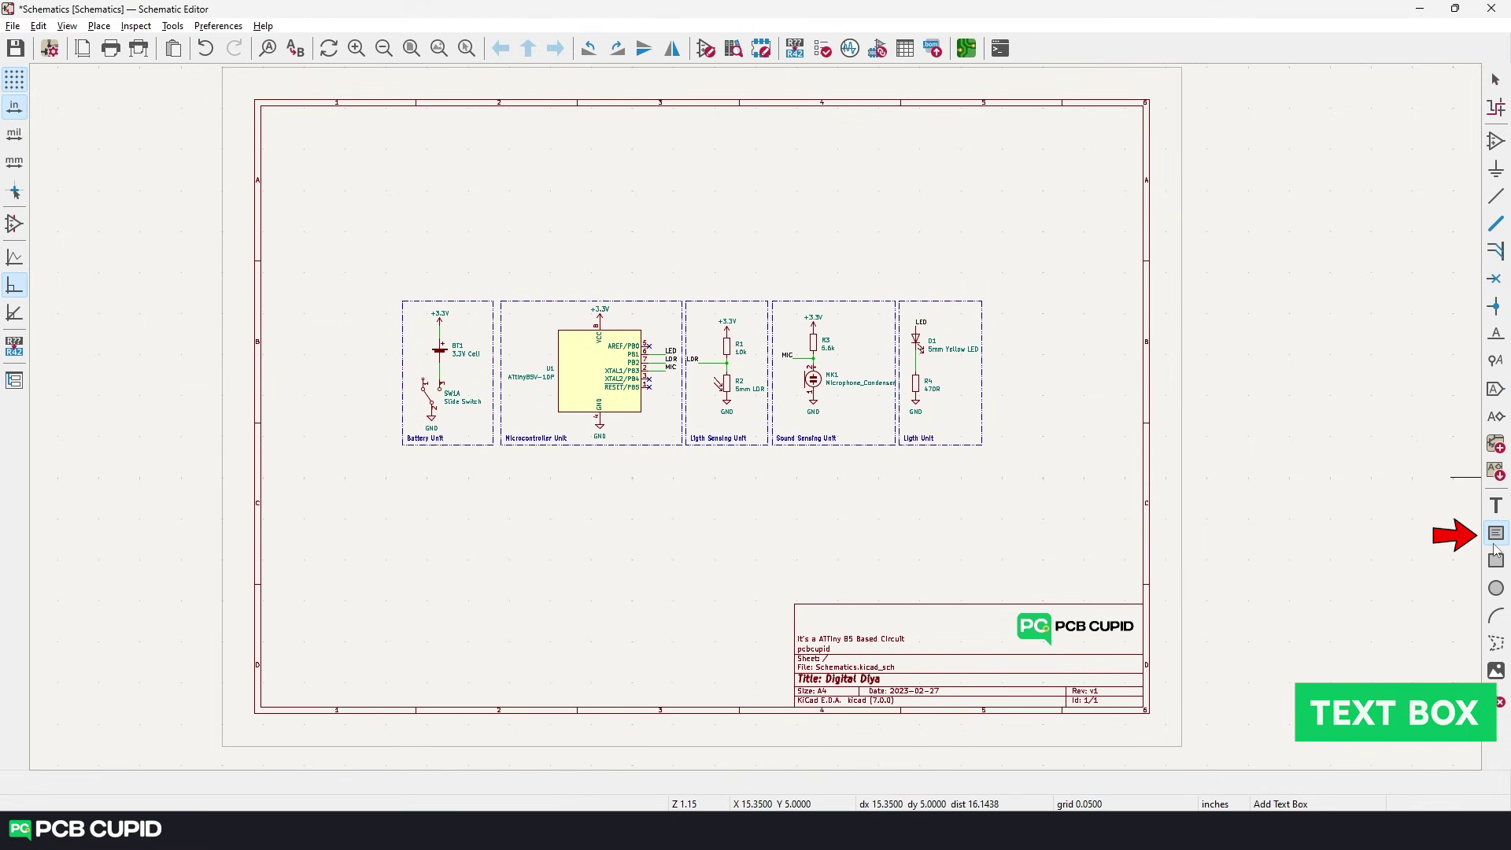
left_click(410, 482)
left_click(557, 531)
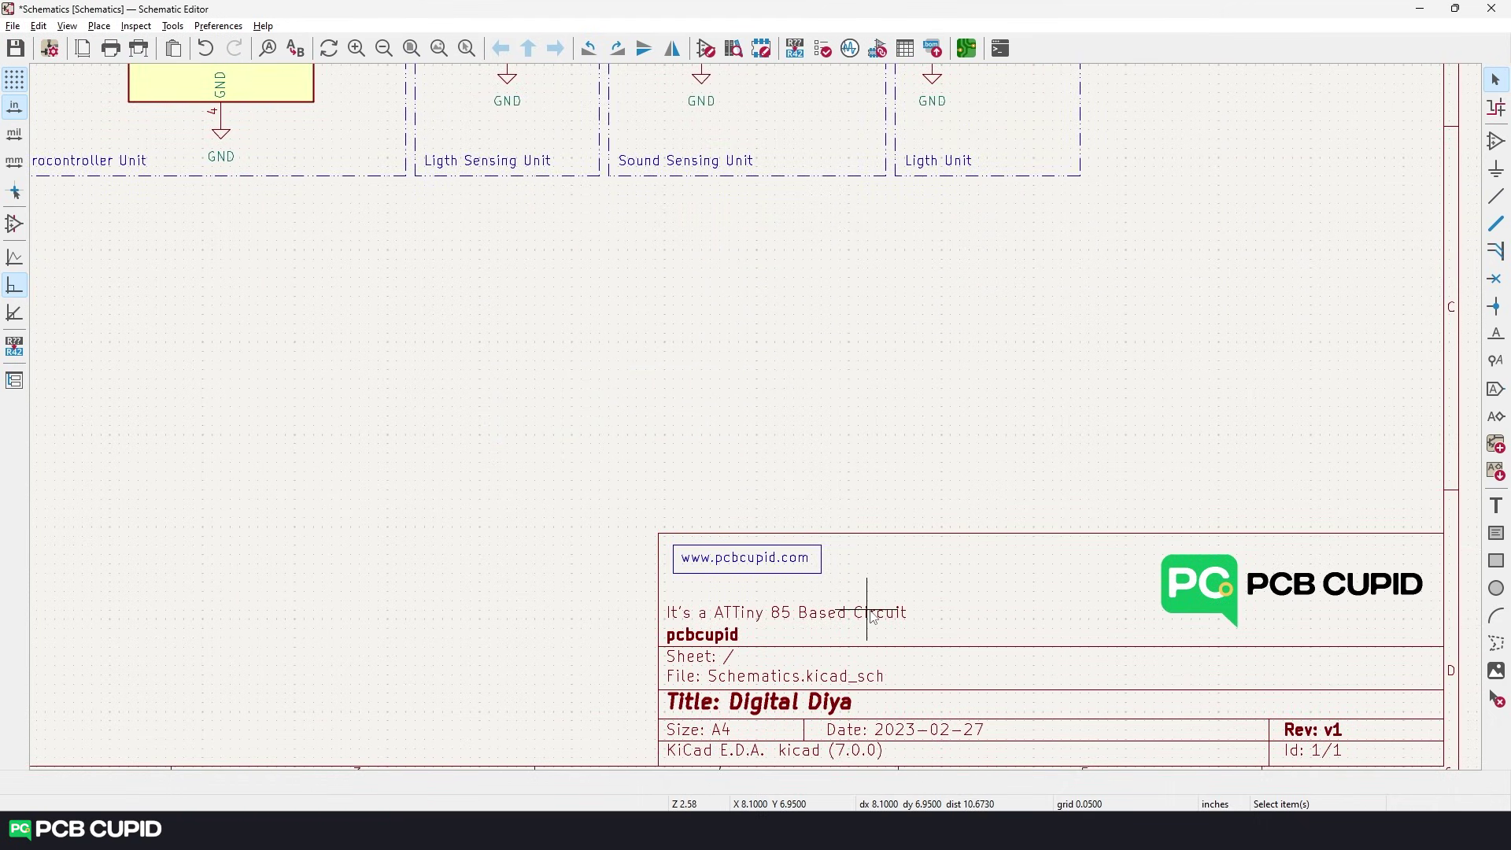
- Save the finished schematic
scroll(701, 297, "down", 2)
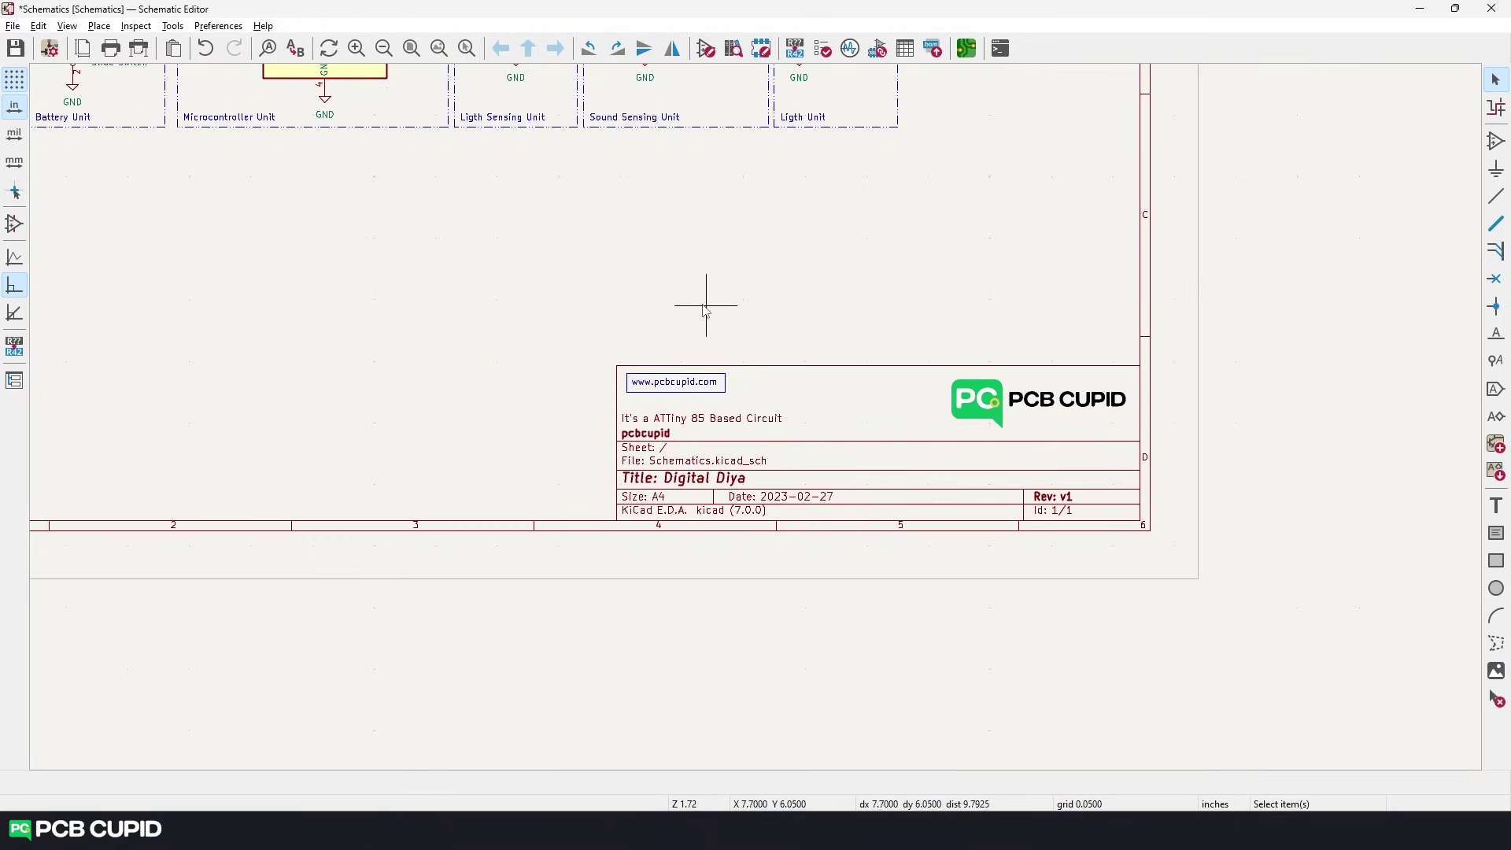
scroll(1004, 557, "down", 2)
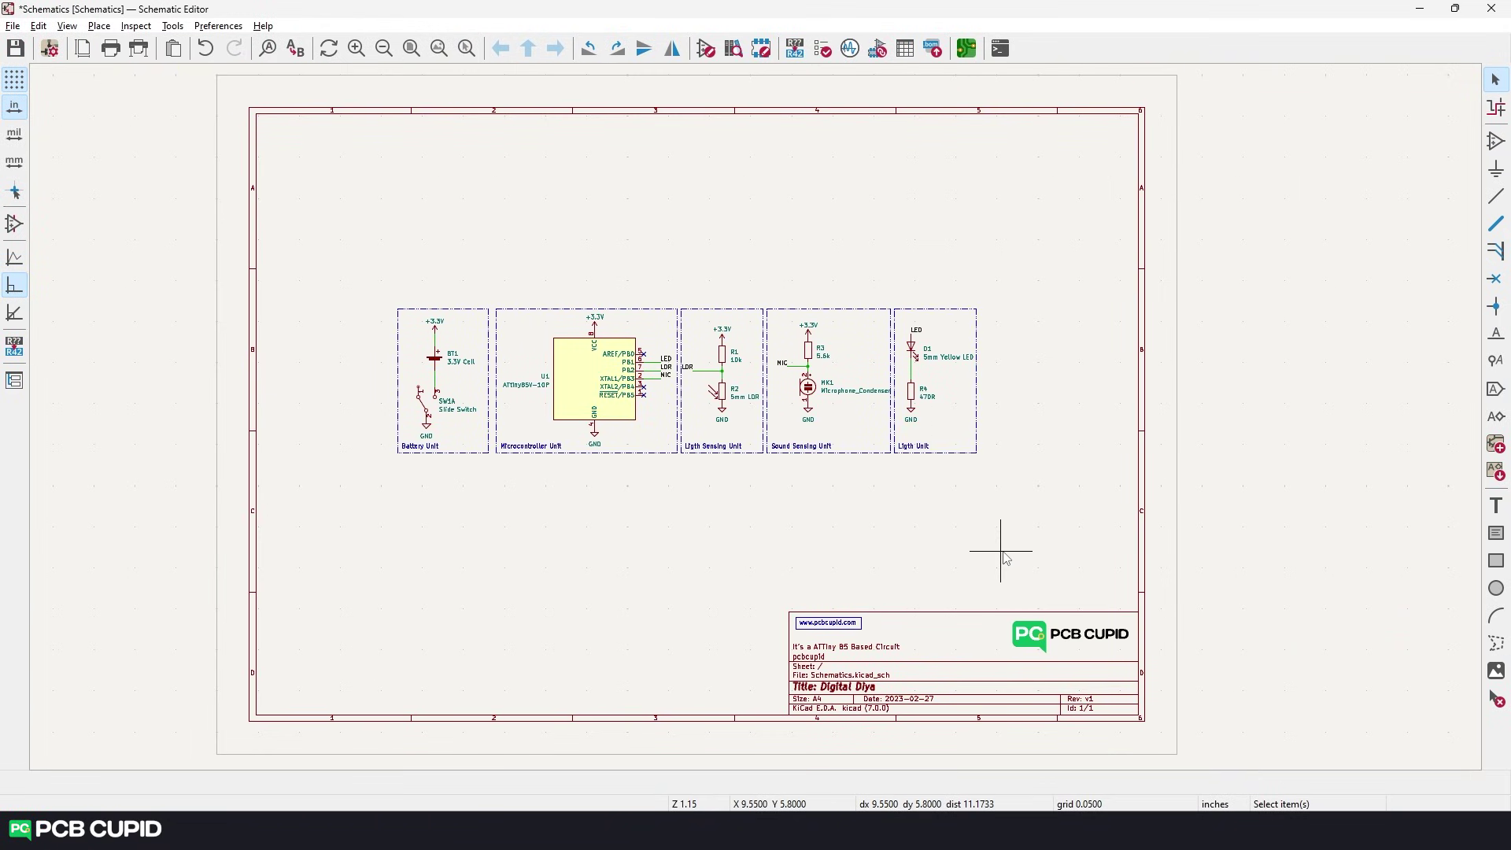
key("ctrl+s")
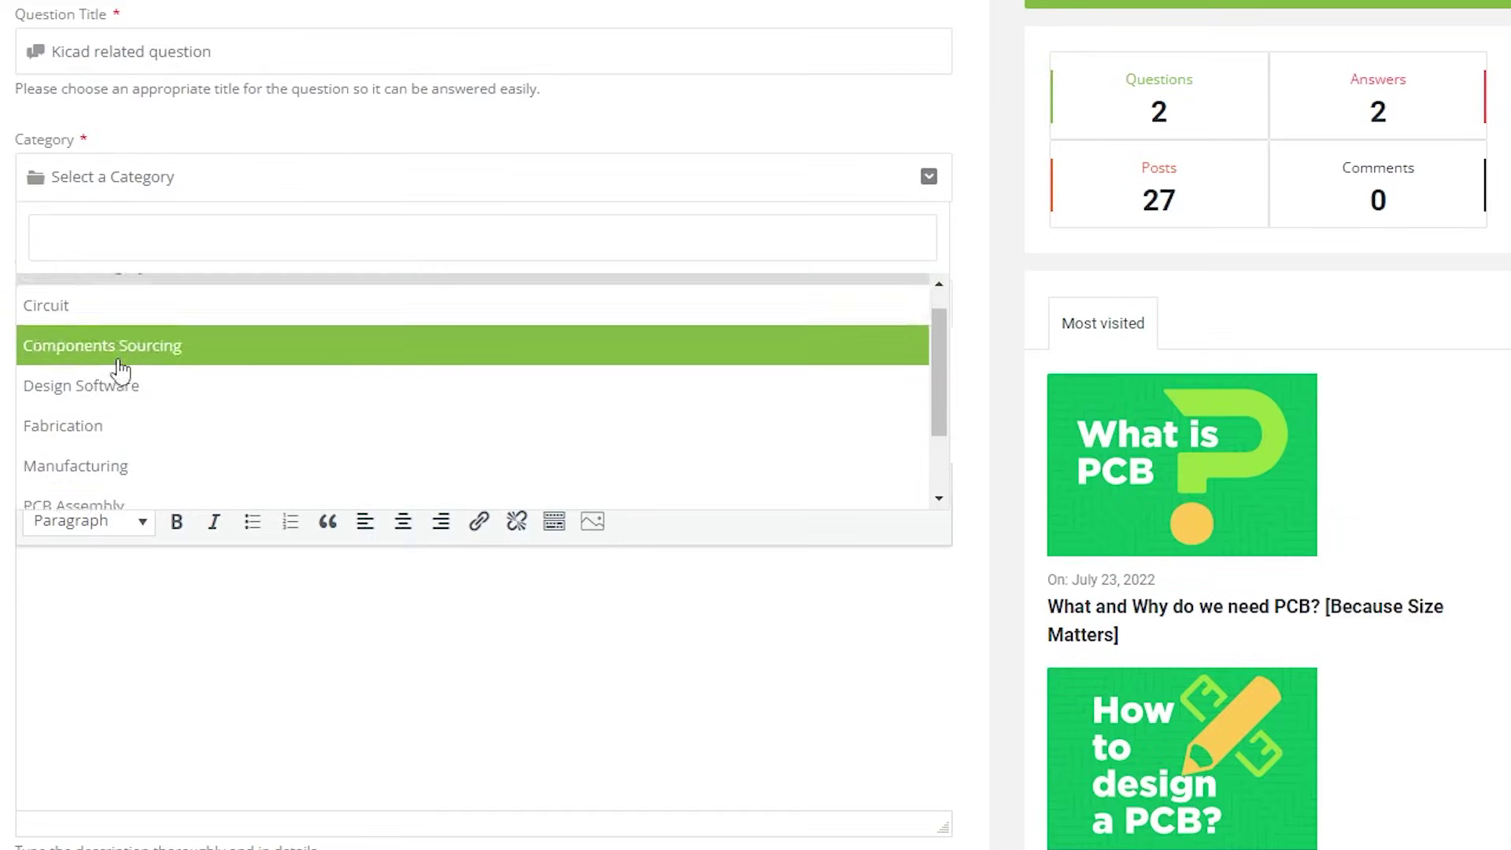
- Pick Design Software from the Category dropdown for the KiCad-related question draft
scroll(122, 377, "down", 2)
scroll(131, 449, "up", 3)
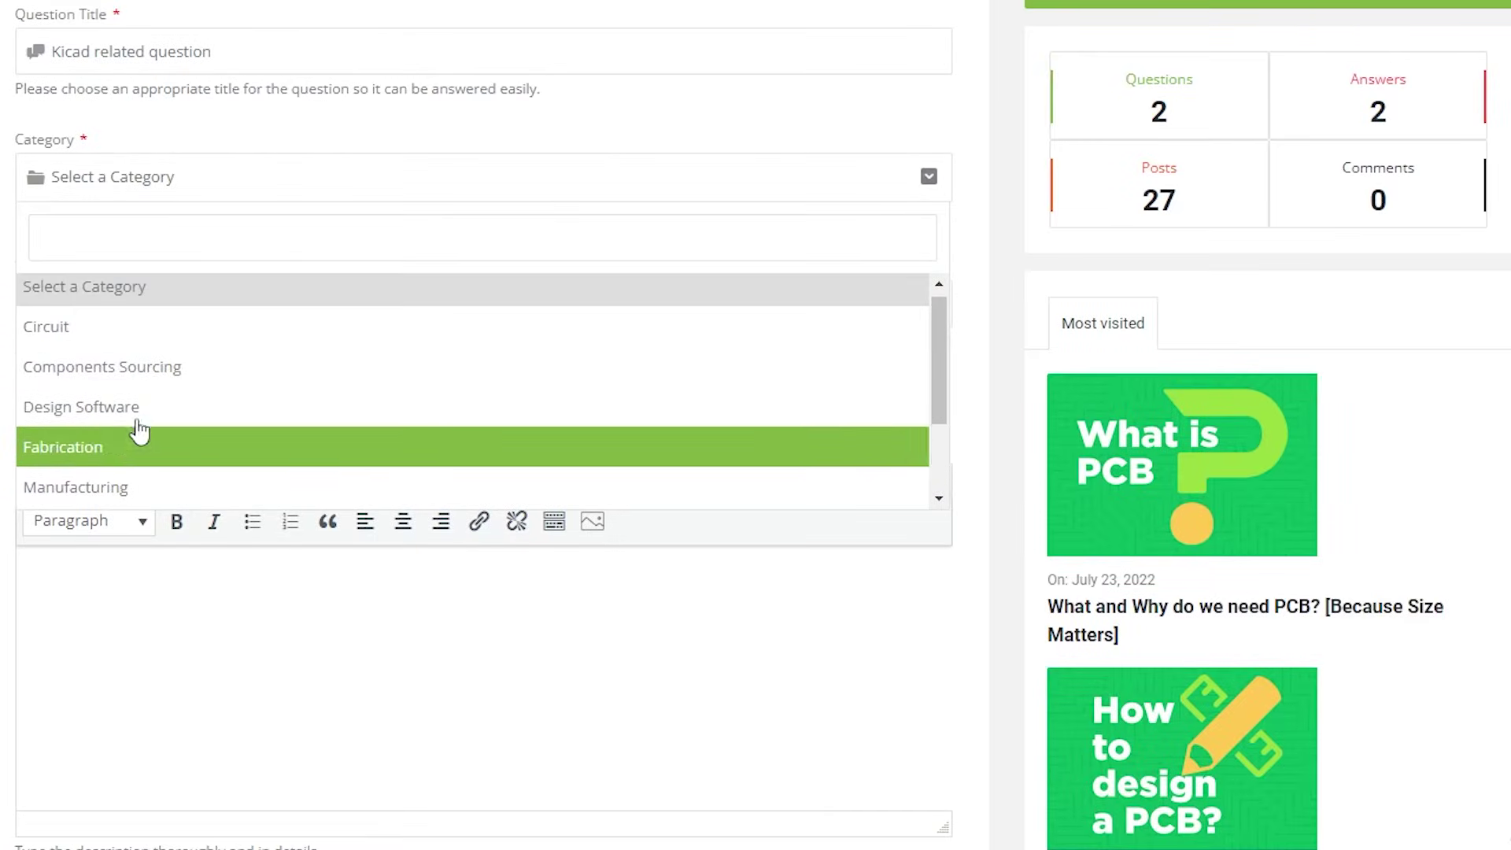
left_click(140, 417)
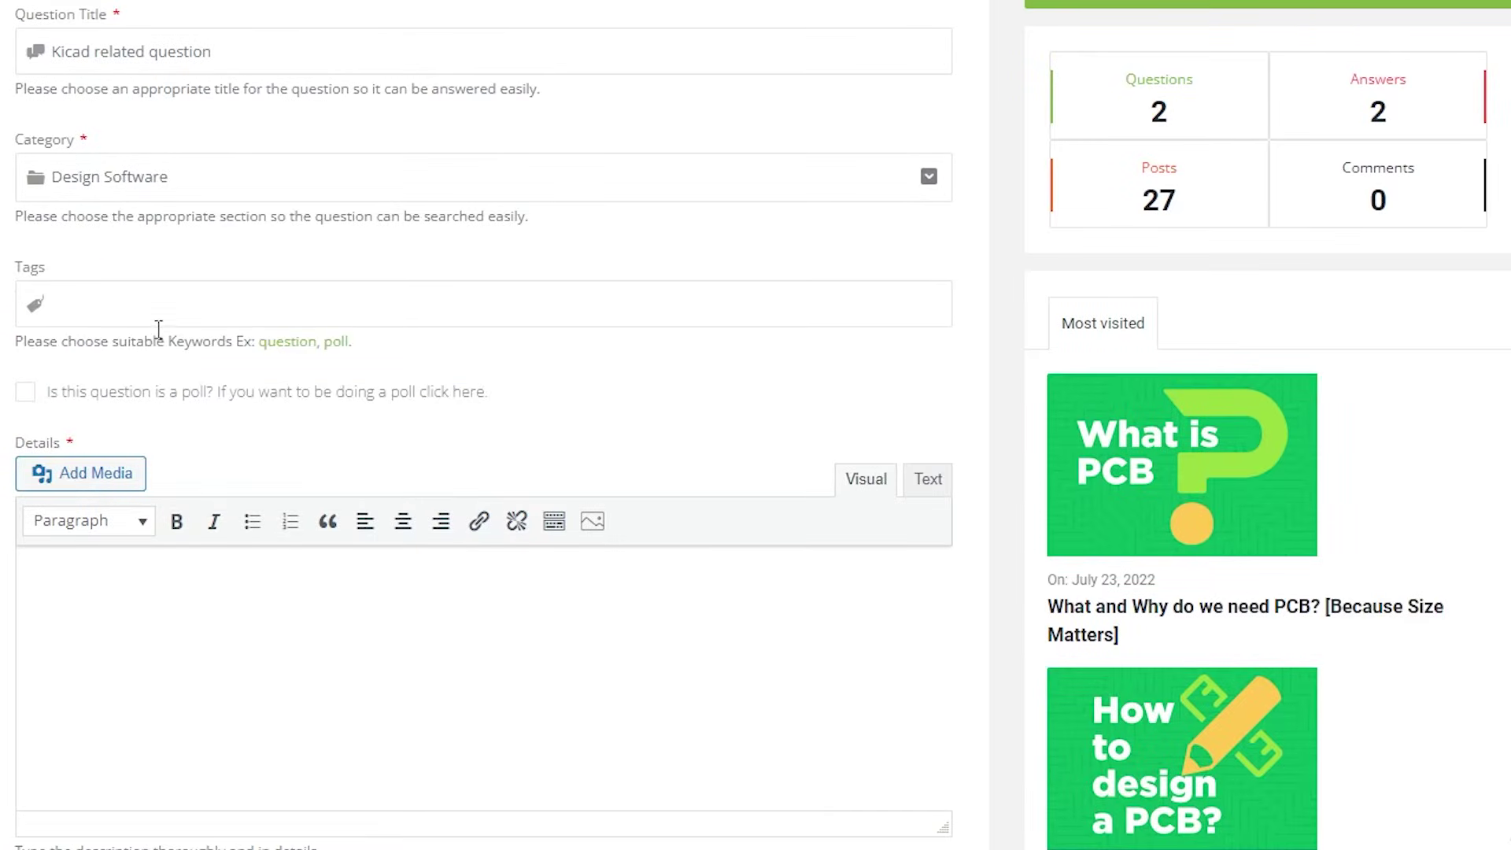
left_click(141, 297)
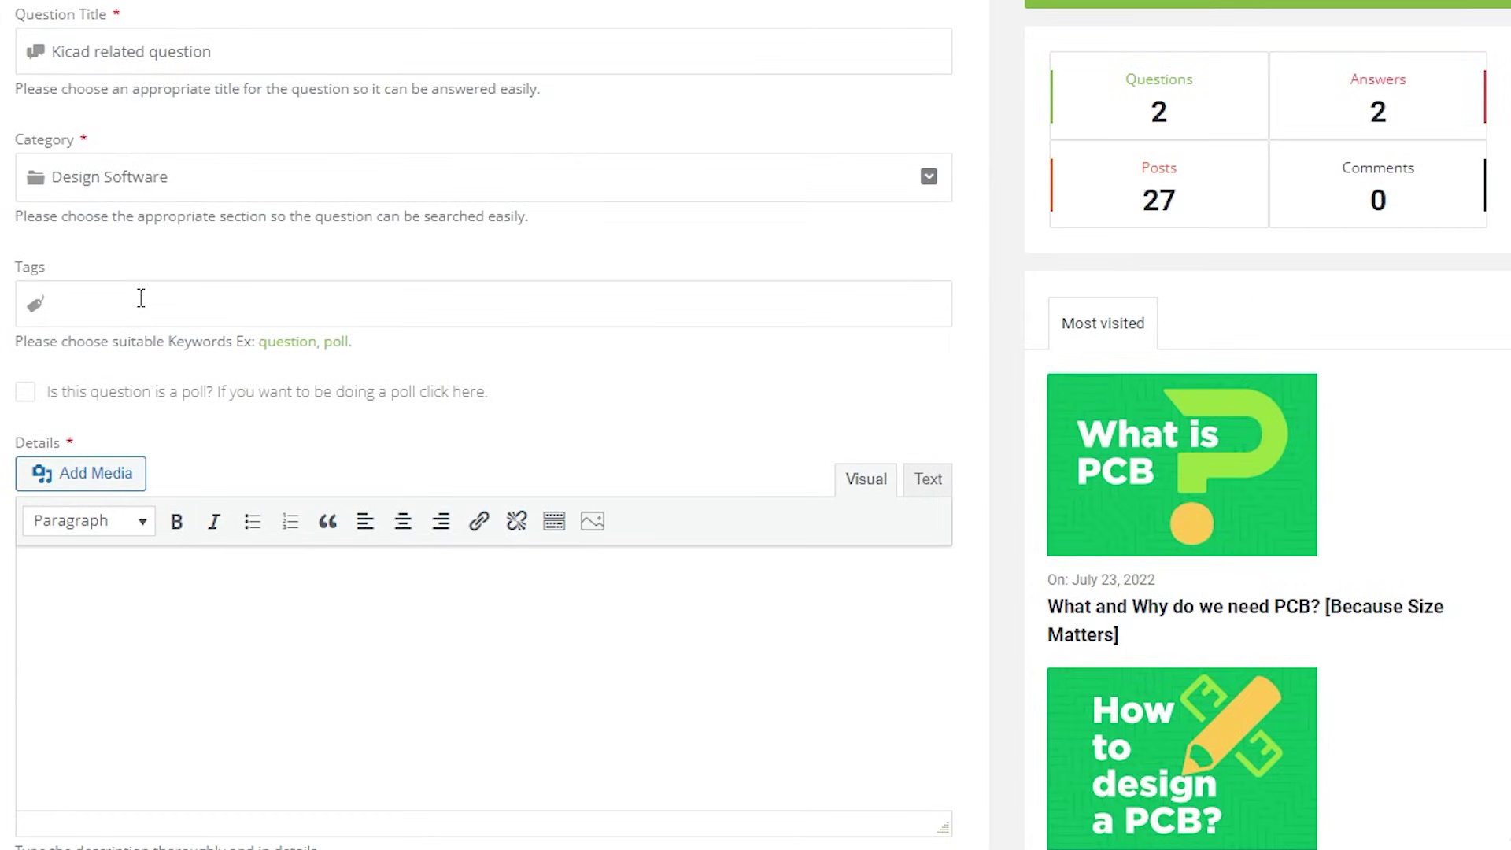